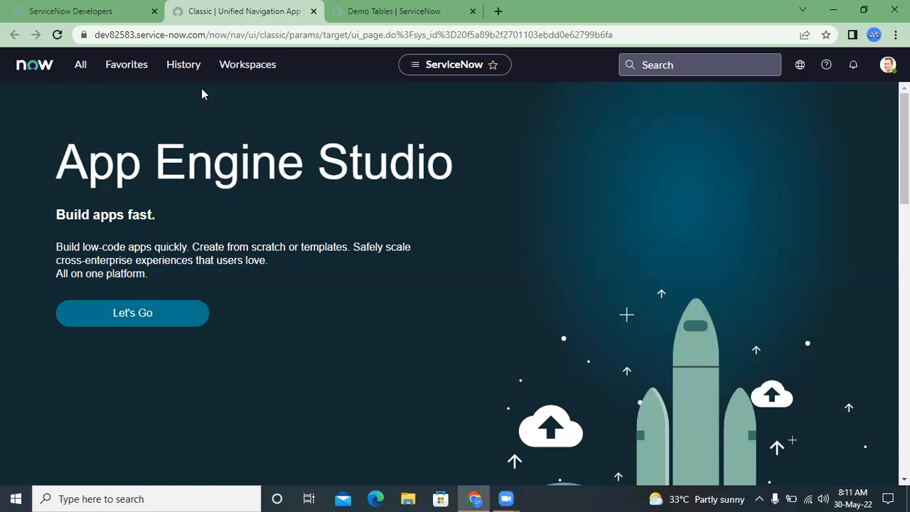
# - Open the existing Demo Tables record and open the dictionary configuration of its Requested by field
pyautogui.click(397, 6)
pyautogui.click(74, 133)
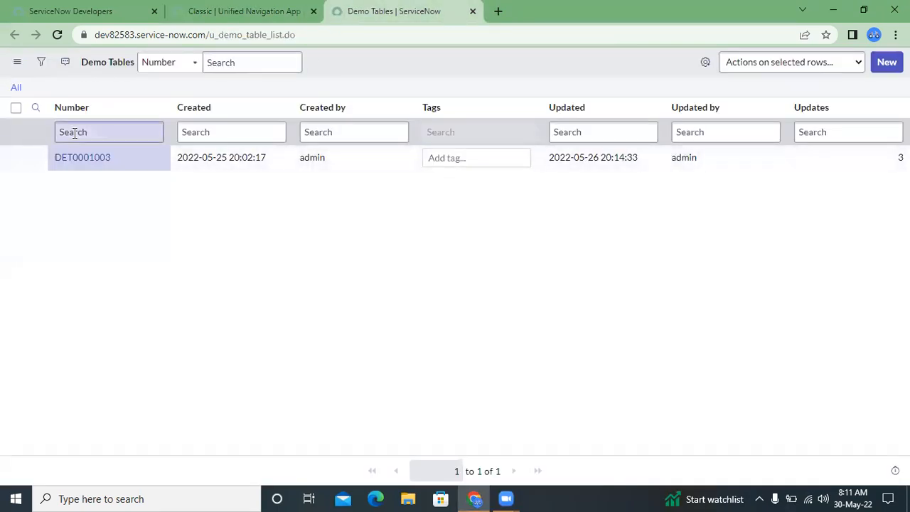
pyautogui.click(90, 165)
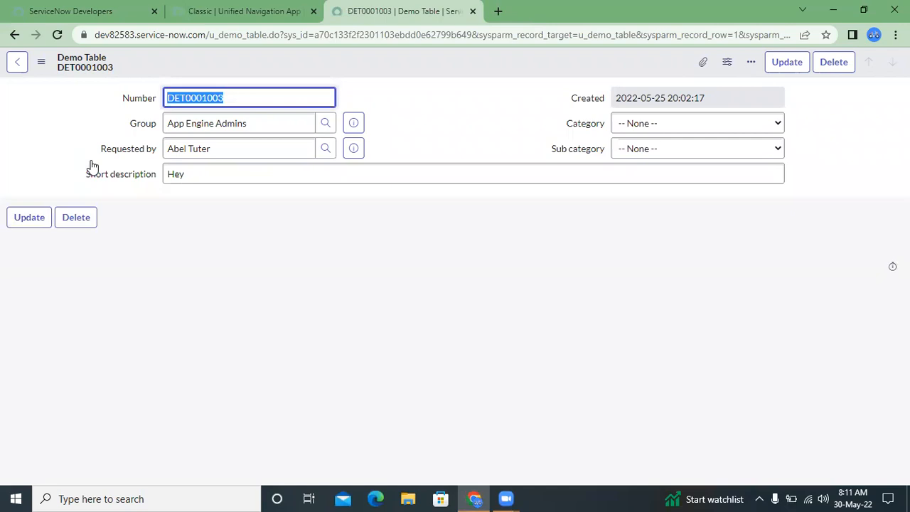
pyautogui.click(80, 148)
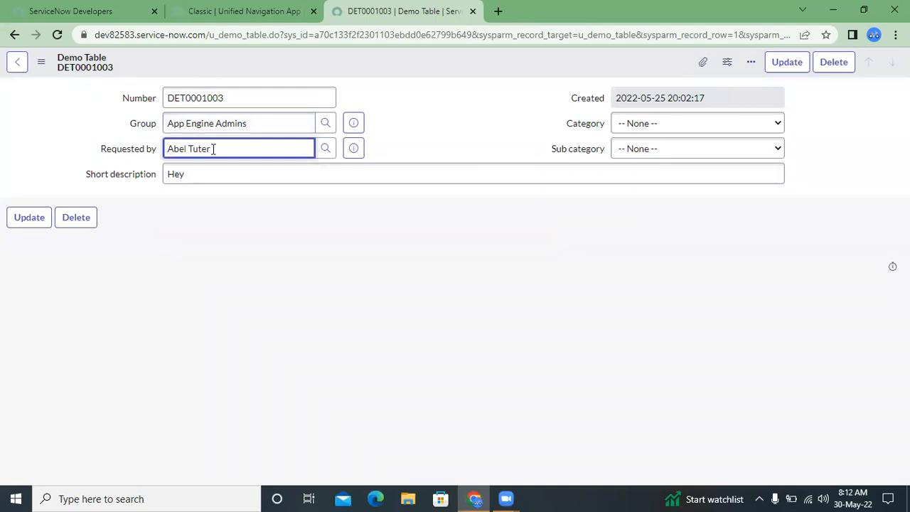
pyautogui.rightClick(124, 152)
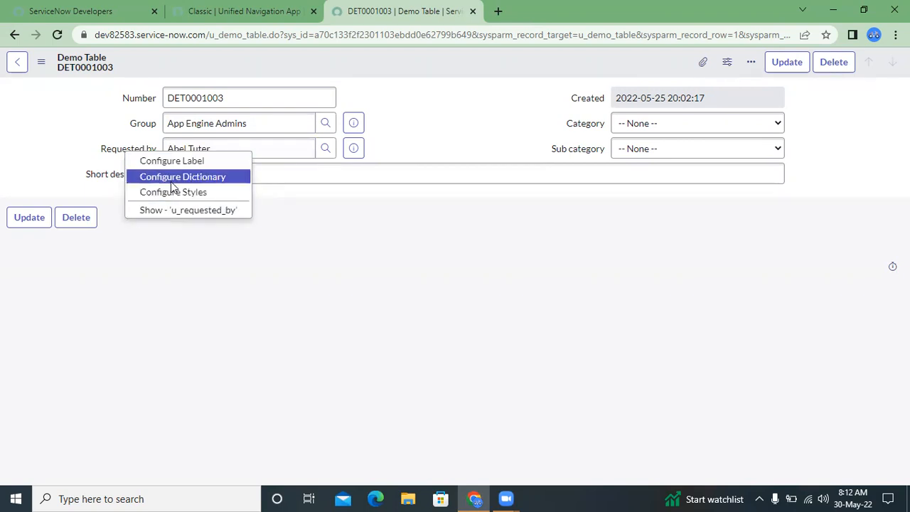
pyautogui.click(200, 179)
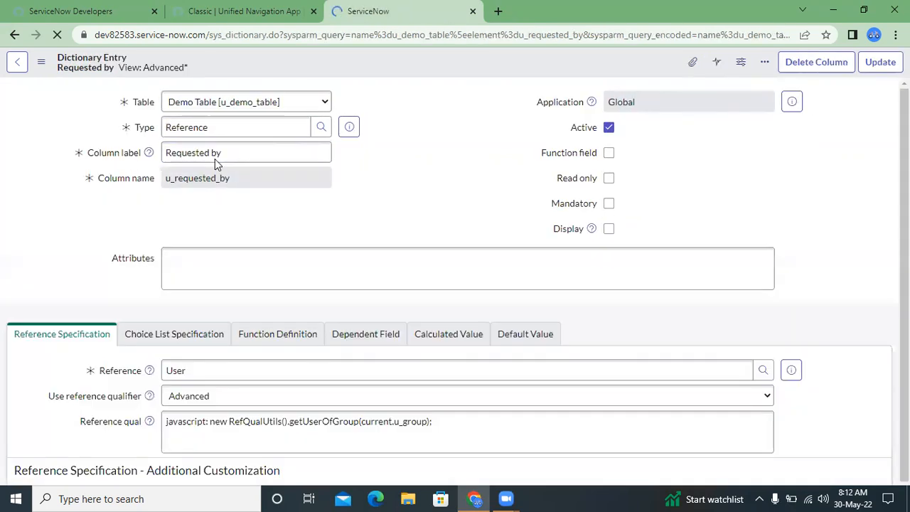
# - Look through the Requested by dictionary entry, from its general settings to its Reference Specification section
pyautogui.scroll(-1, 411, 183)
pyautogui.scroll(1, 410, 184)
pyautogui.scroll(-1, 396, 167)
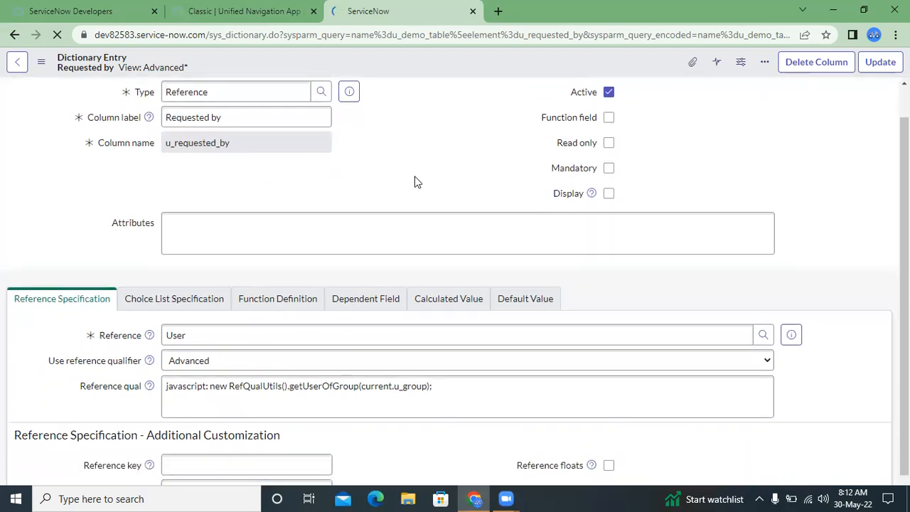
pyautogui.scroll(1, 441, 183)
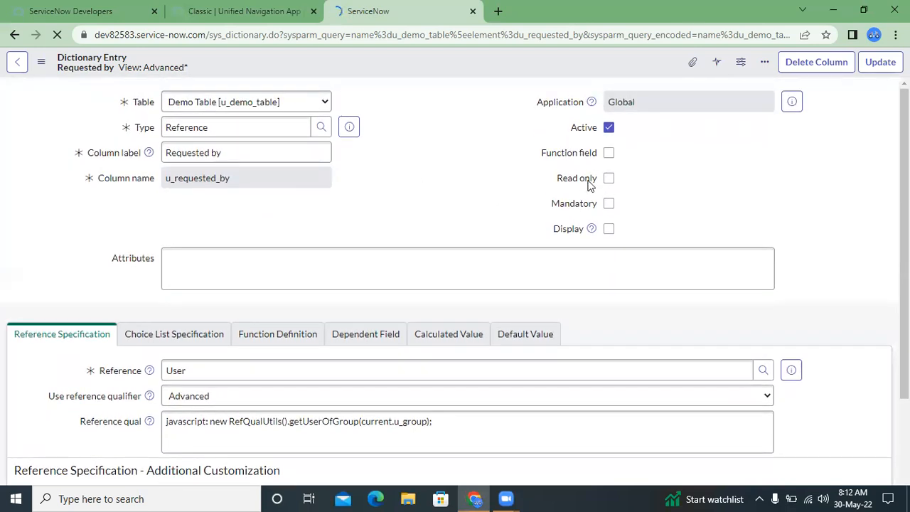
pyautogui.scroll(-4, 391, 242)
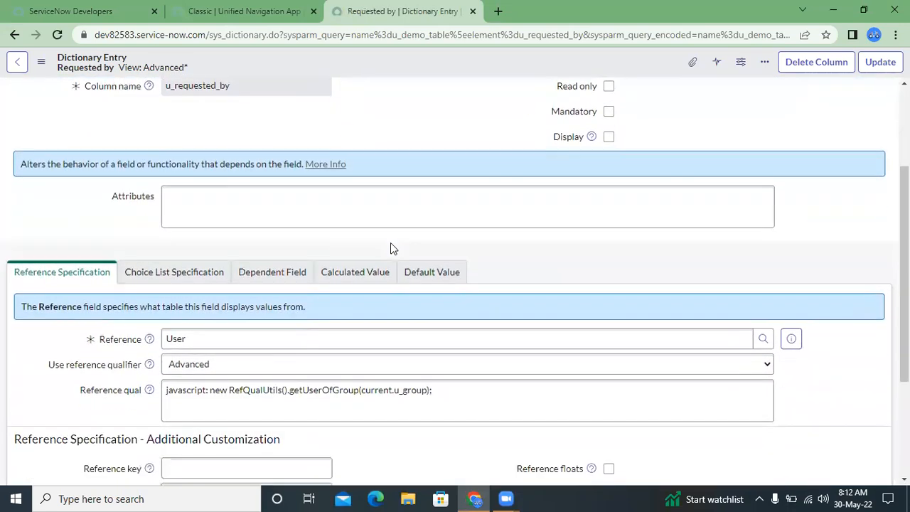
pyautogui.scroll(-3, 76, 307)
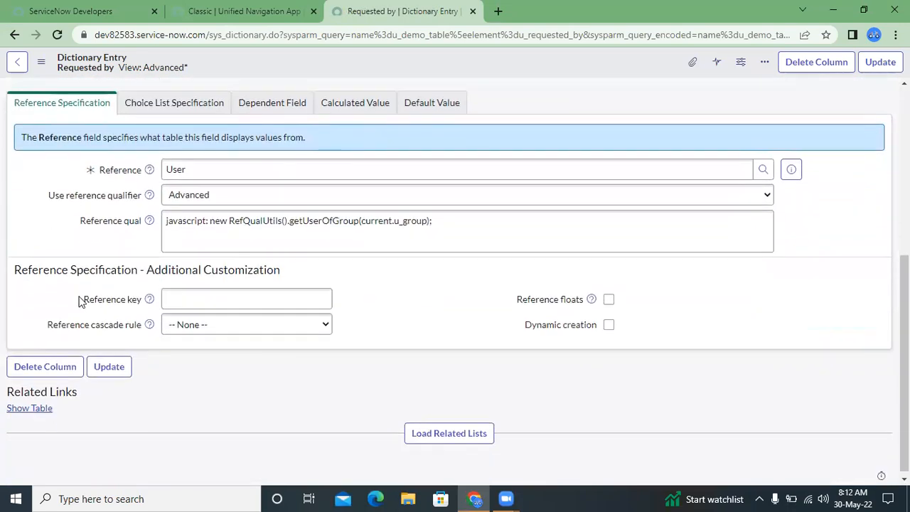
pyautogui.scroll(6, 78, 298)
pyautogui.scroll(-3, 86, 282)
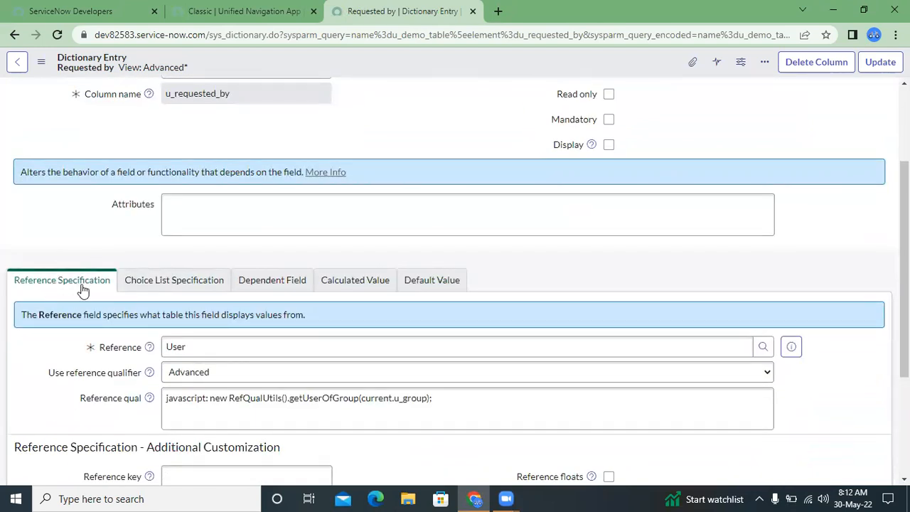
# - Examine the script in the Requested by field's Reference qual, including the script include and function it calls
pyautogui.scroll(-4, 103, 297)
pyautogui.click(244, 248)
pyautogui.tripleClick(244, 248)
pyautogui.click(244, 248)
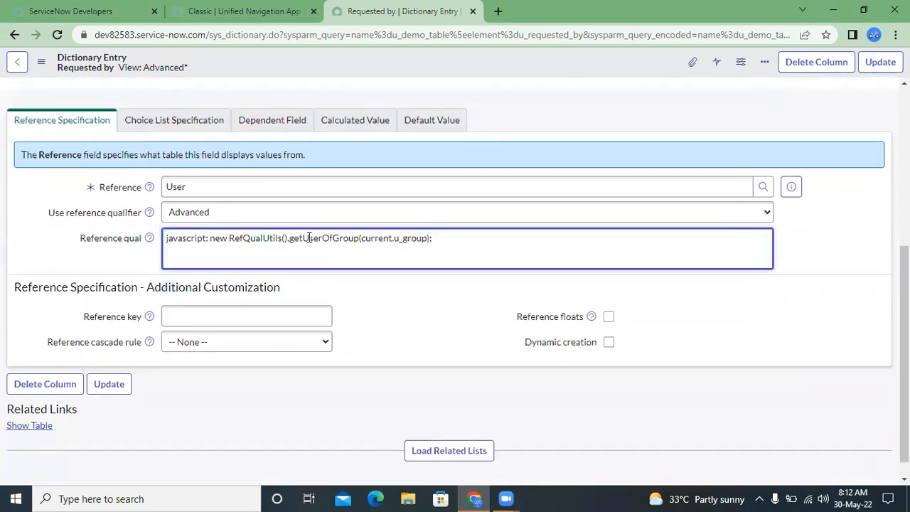
pyautogui.tripleClick(310, 237)
pyautogui.doubleClick(309, 237)
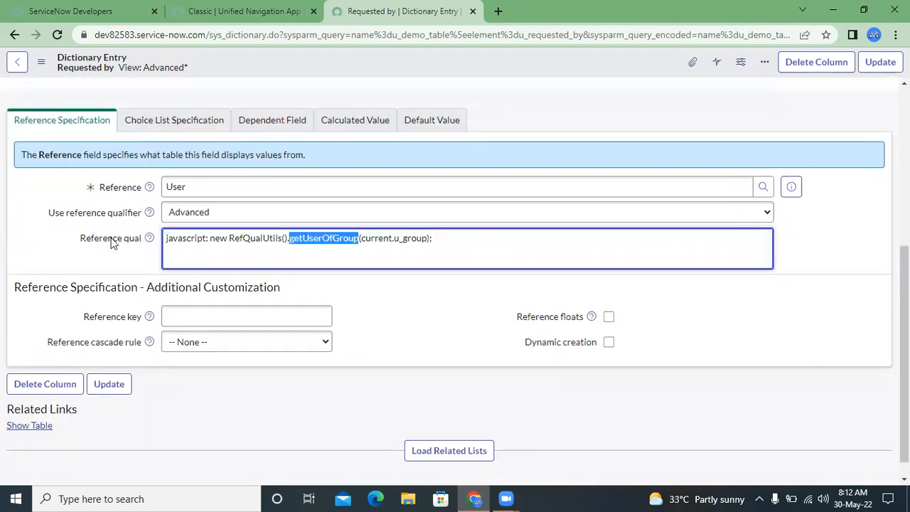
pyautogui.click(189, 239)
pyautogui.tripleClick(189, 239)
pyautogui.click(267, 239)
pyautogui.tripleClick(267, 239)
pyautogui.click(267, 239)
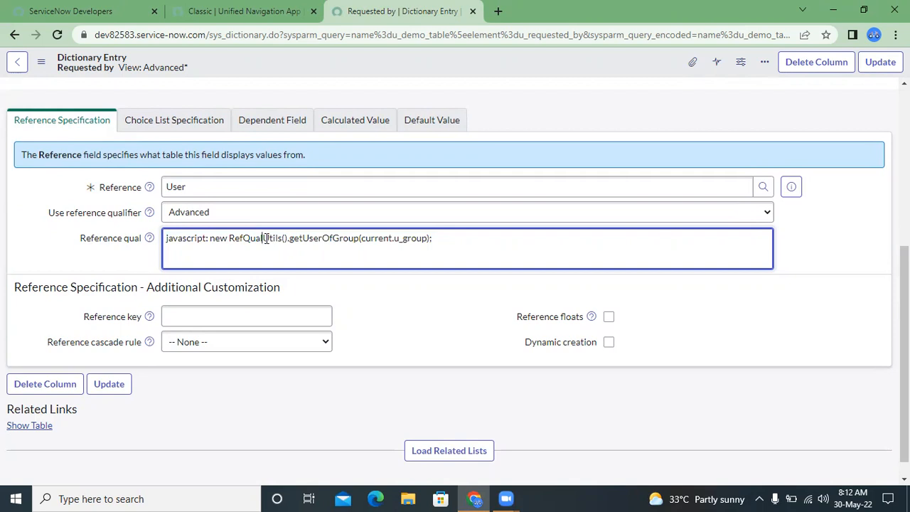
# - Set the Requested by field's reference qualifier to Simple with the condition Active is true
pyautogui.click(202, 212)
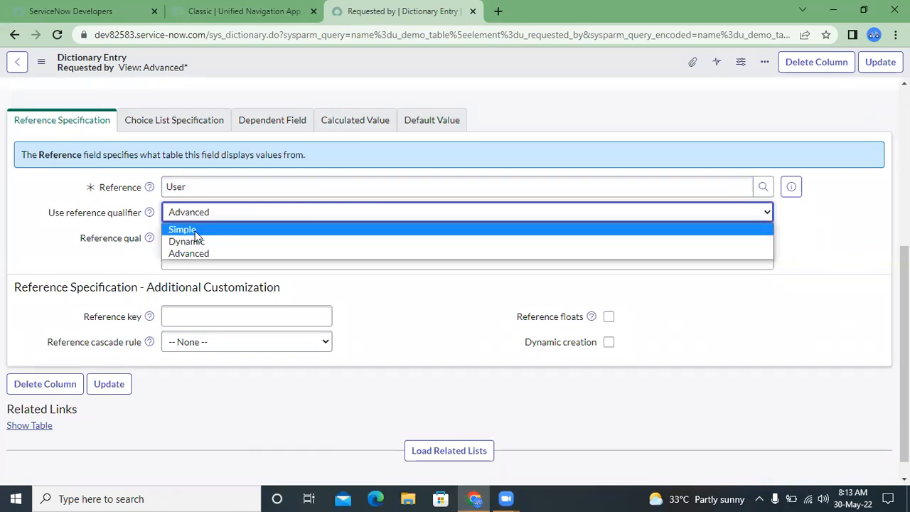
pyautogui.click(189, 229)
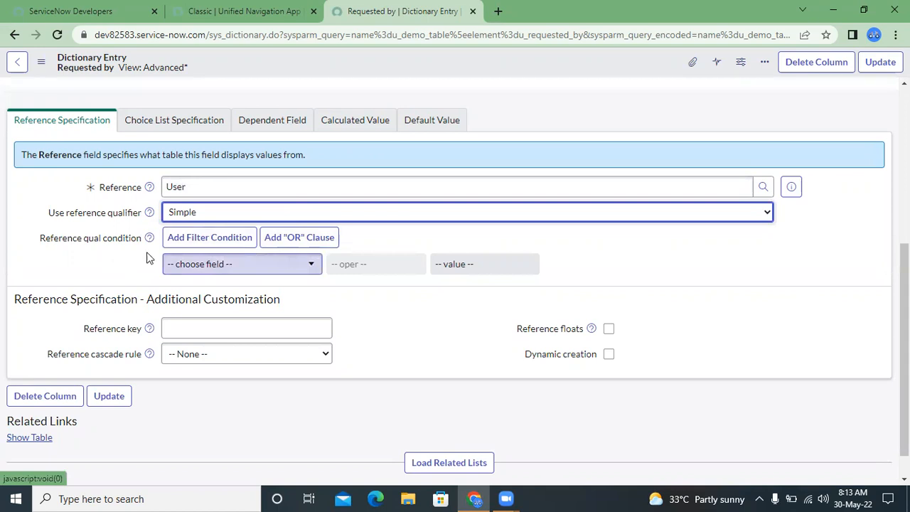
pyautogui.click(185, 268)
pyautogui.scroll(-10, 210, 363)
pyautogui.scroll(10, 210, 363)
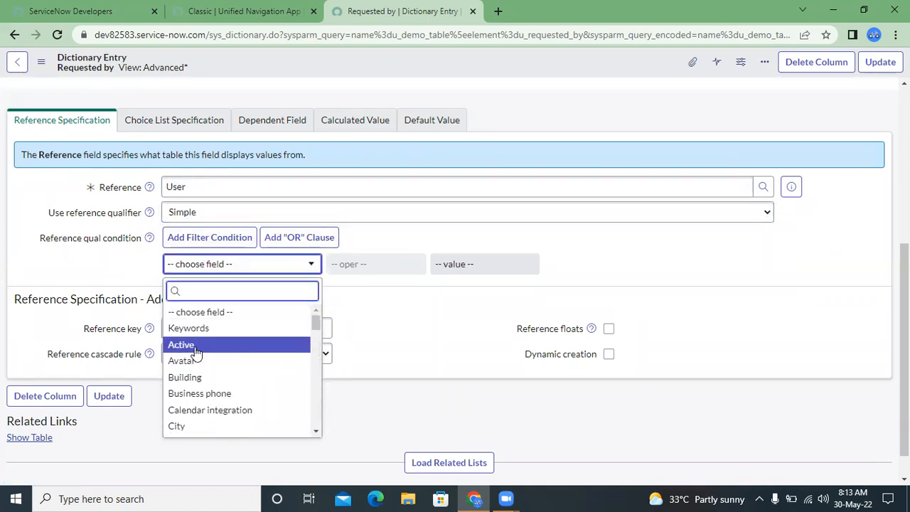
pyautogui.click(461, 266)
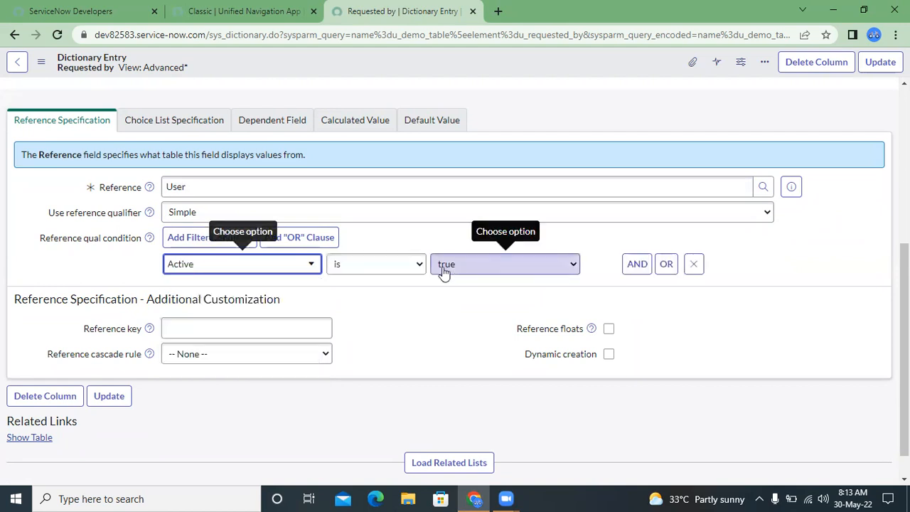
# - Add an AND condition Class is User to the reference qualifier and save the dictionary entry
pyautogui.click(639, 264)
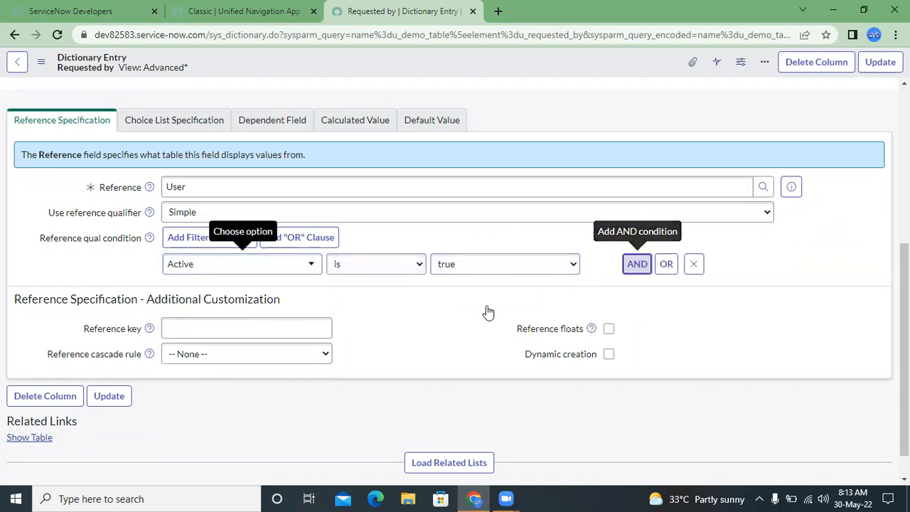
pyautogui.click(187, 316)
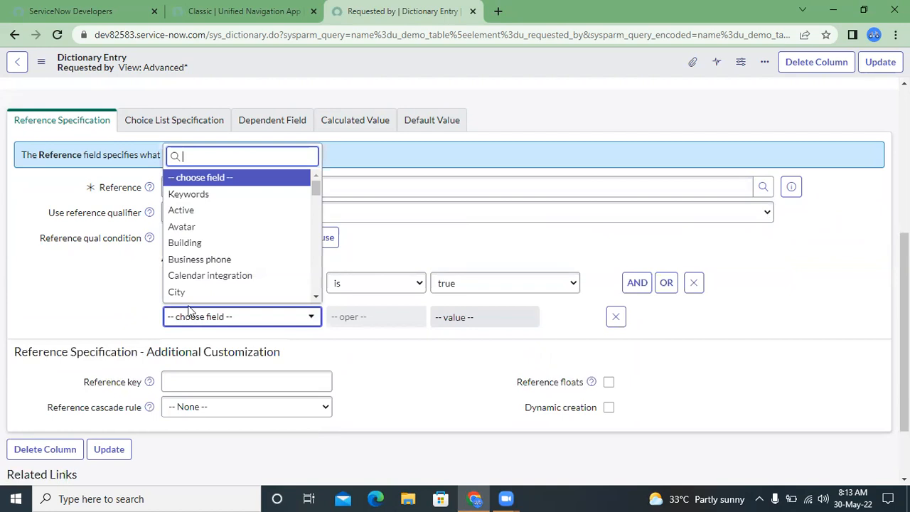
pyautogui.scroll(-3, 193, 242)
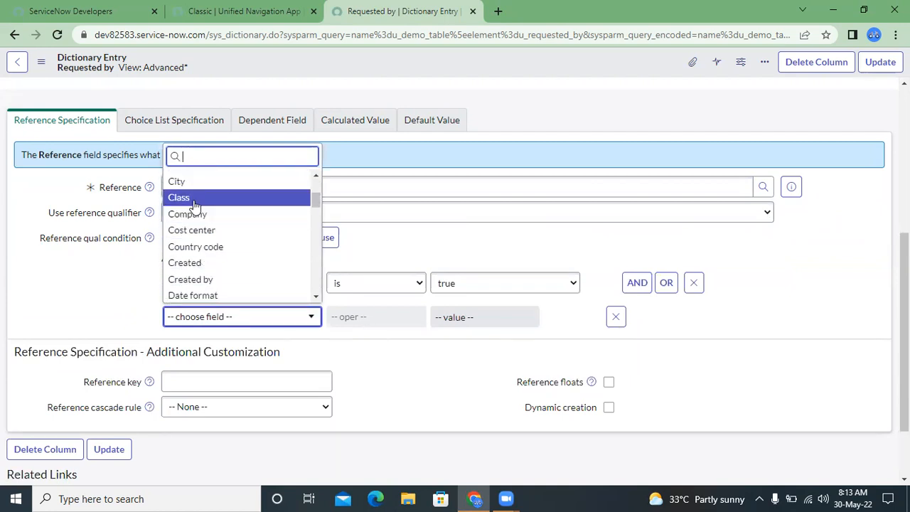
pyautogui.click(192, 199)
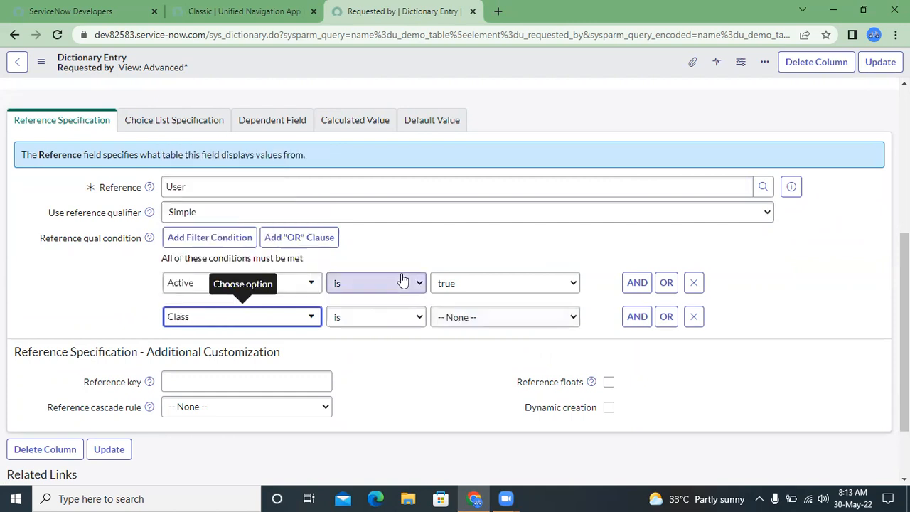
pyautogui.click(497, 325)
pyautogui.click(469, 346)
pyautogui.click(467, 348)
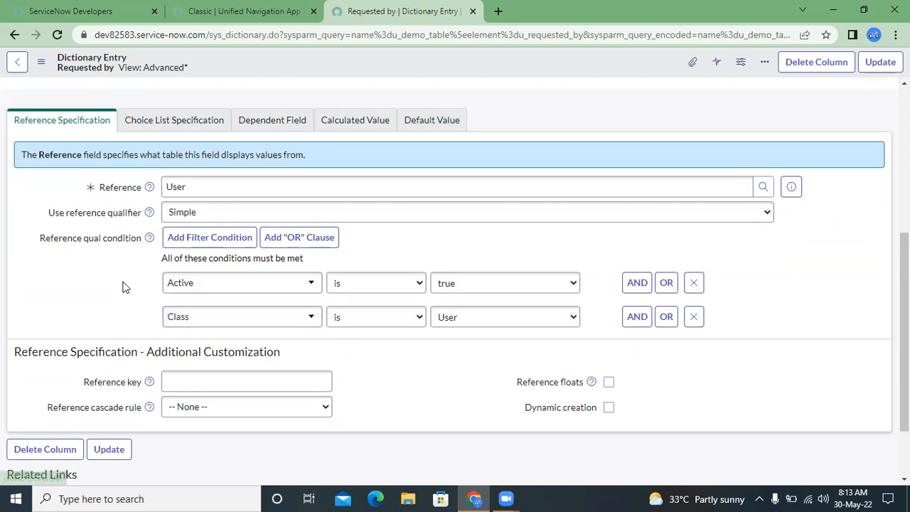
pyautogui.rightClick(242, 54)
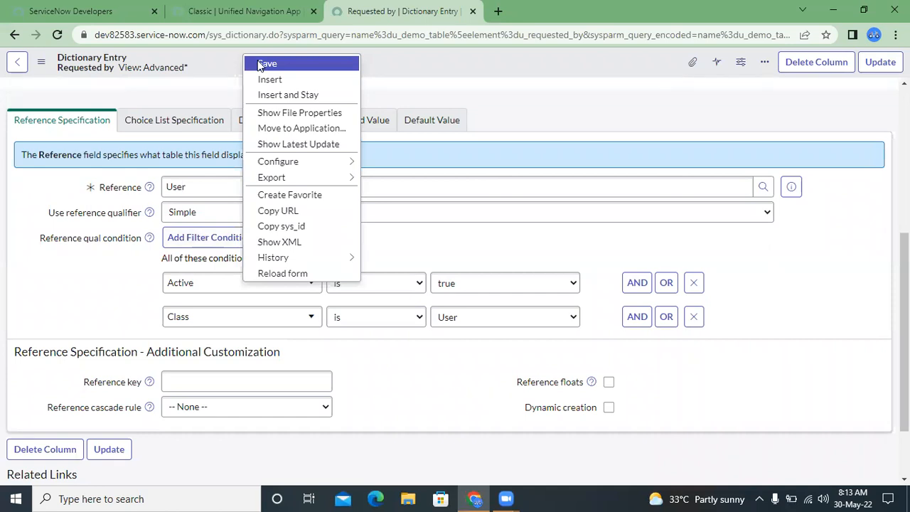
pyautogui.click(258, 65)
# - Find "users" in the application navigator and open the Users list under System Security in a new tab
pyautogui.click(242, 10)
pyautogui.click(382, 6)
pyautogui.click(240, 6)
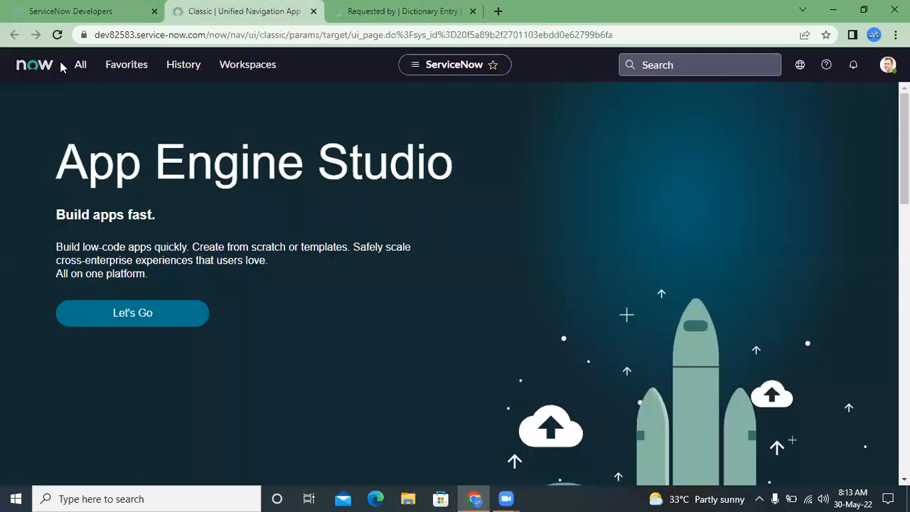
pyautogui.click(44, 65)
pyautogui.click(80, 65)
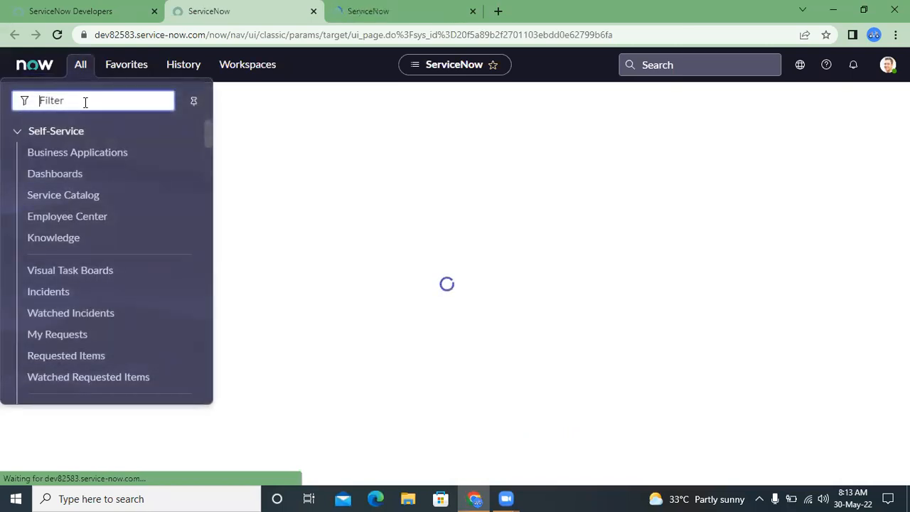
pyautogui.write('u')
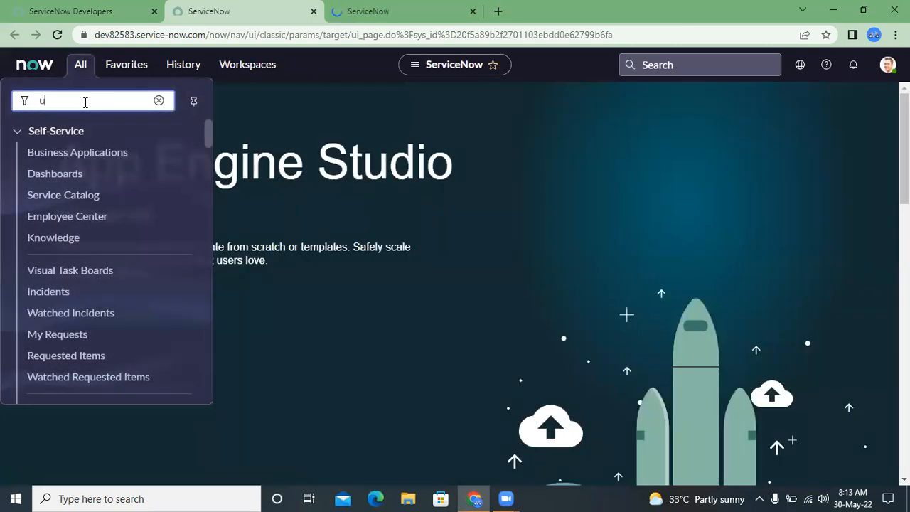
pyautogui.write('sers')
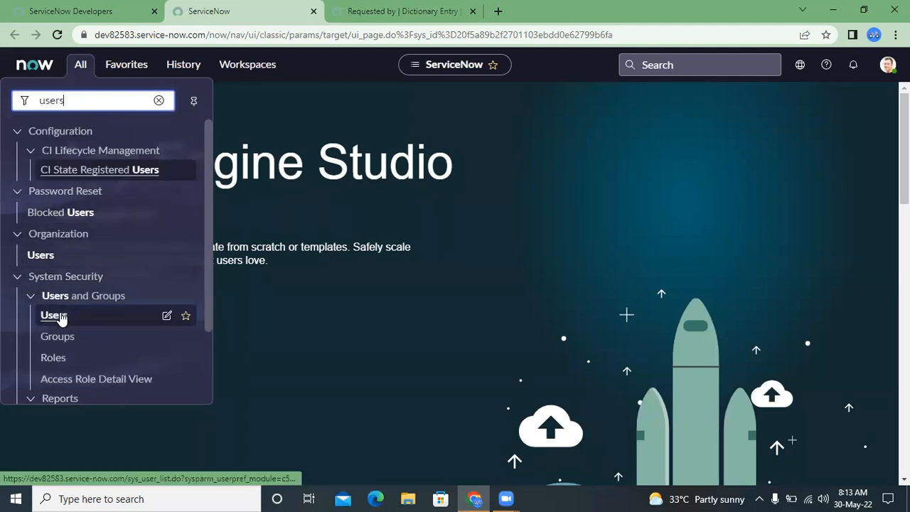
pyautogui.middleClick(54, 315)
pyautogui.click(569, 11)
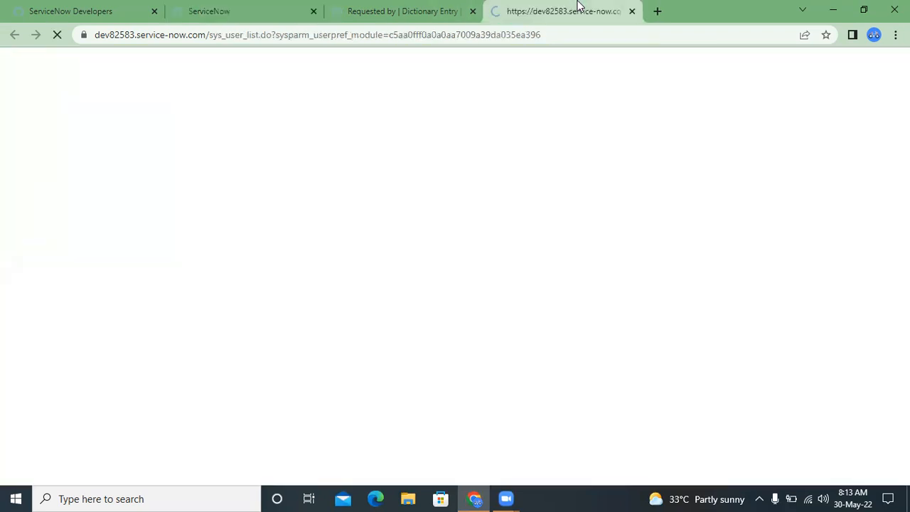
# - Return to the Requested by dictionary entry and review its saved reference qualifier conditions
pyautogui.click(441, 3)
pyautogui.click(530, 4)
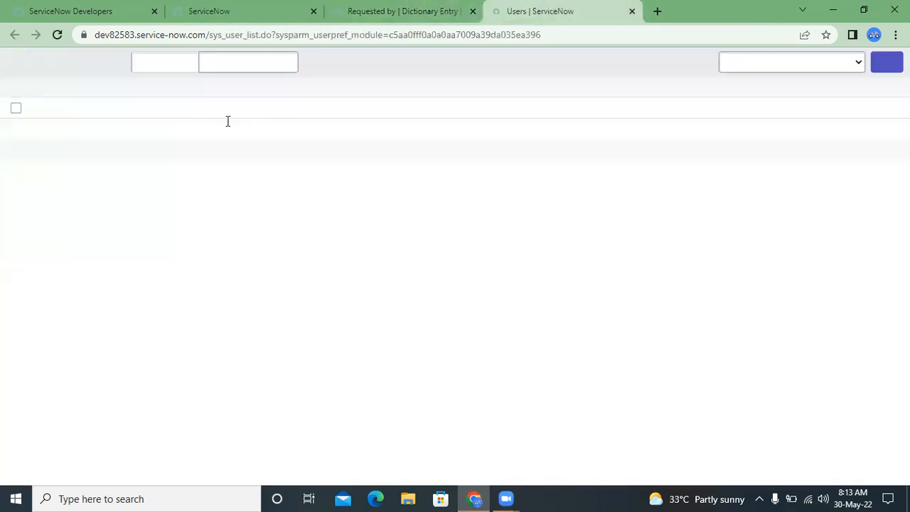
pyautogui.click(344, 5)
pyautogui.click(197, 380)
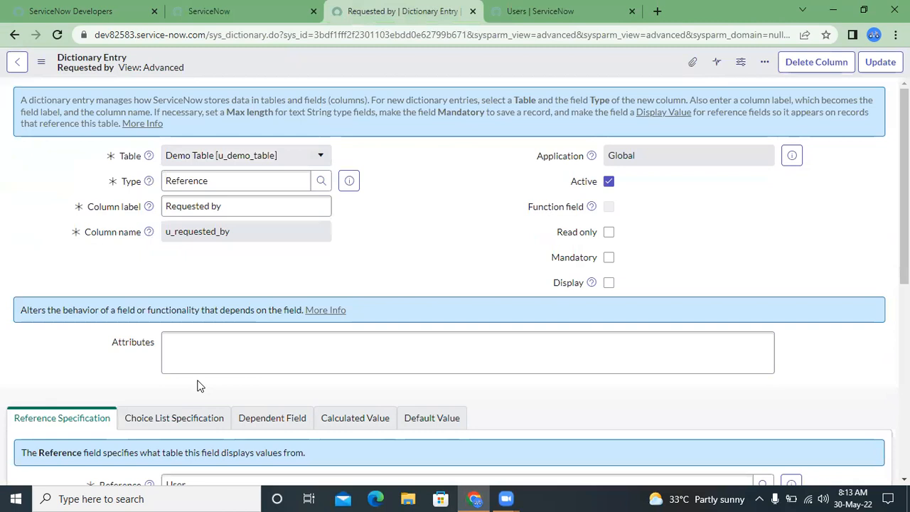
pyautogui.scroll(-1, 141, 337)
pyautogui.scroll(-2, 140, 337)
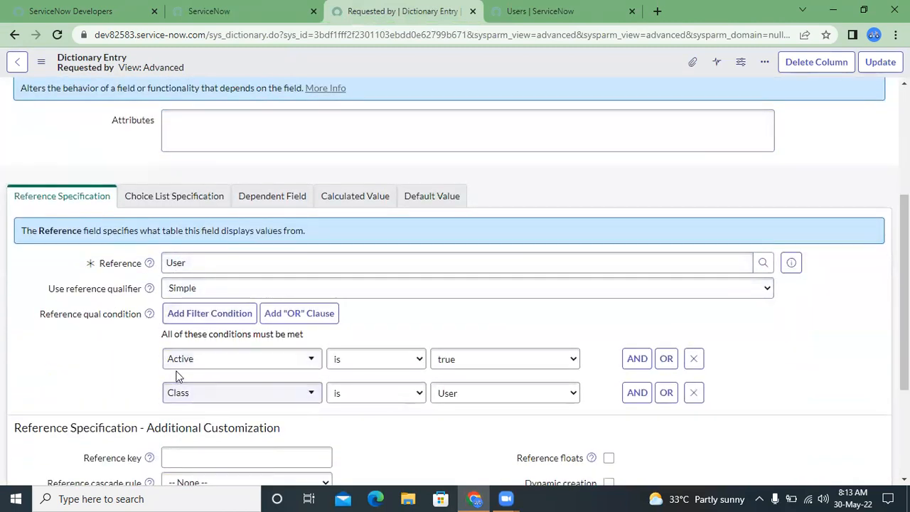
# - Open the Users list's filter builder and set its first condition to Active is true
pyautogui.click(501, 10)
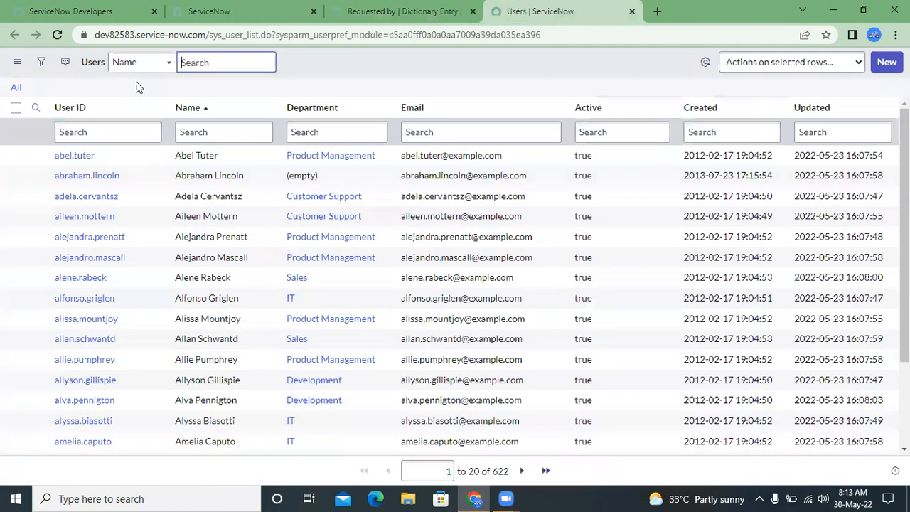
pyautogui.click(39, 63)
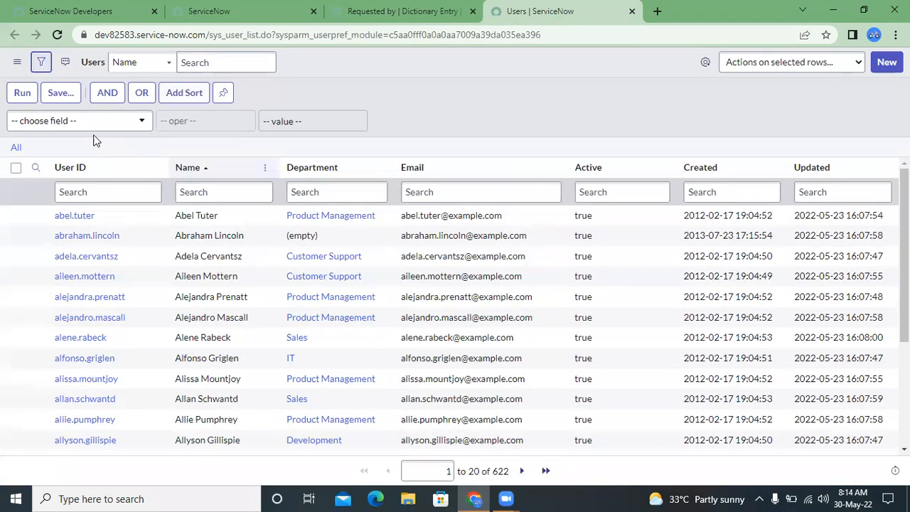
pyautogui.click(84, 129)
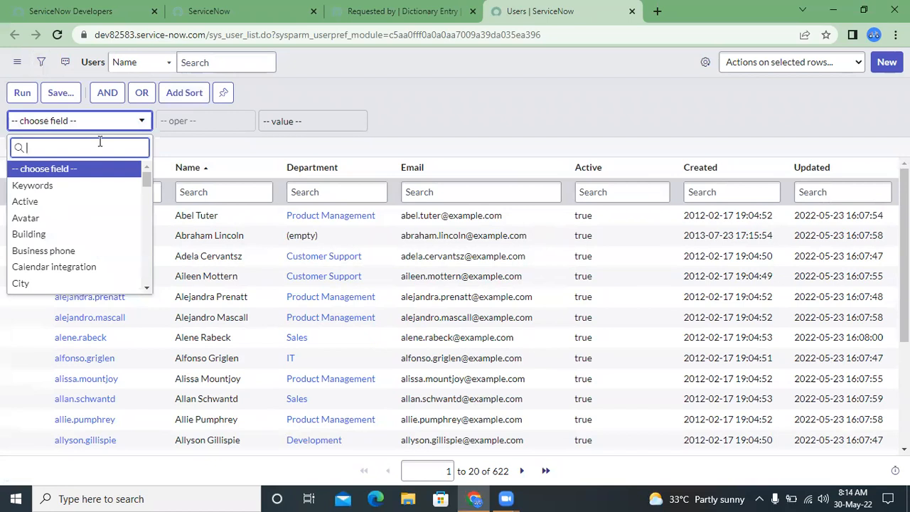
pyautogui.click(377, 8)
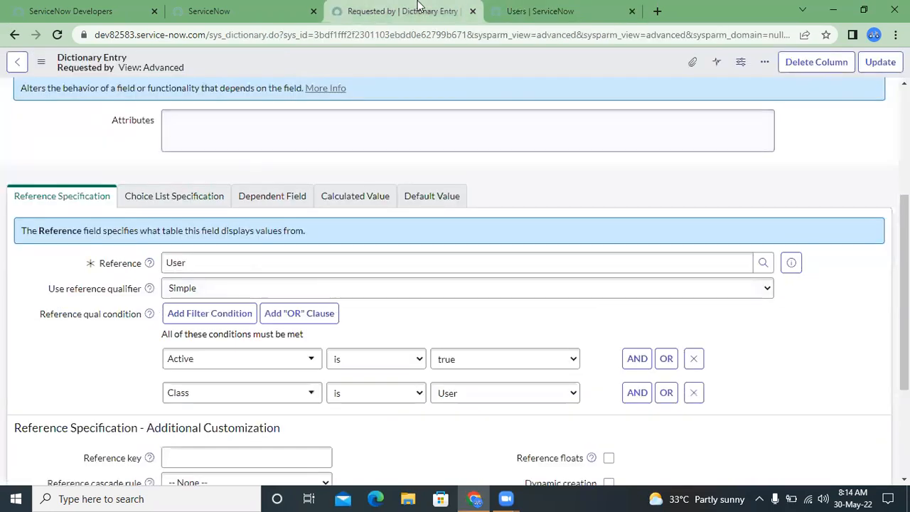
pyautogui.click(533, 10)
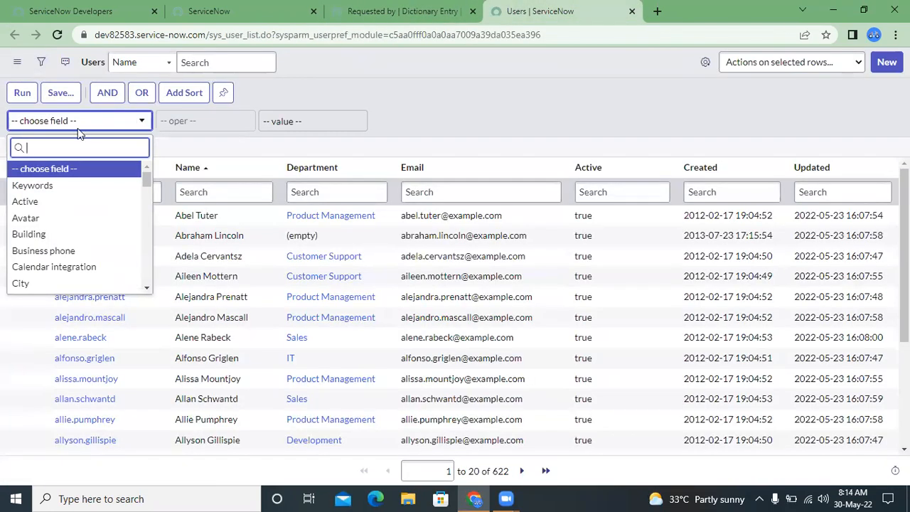
pyautogui.click(43, 204)
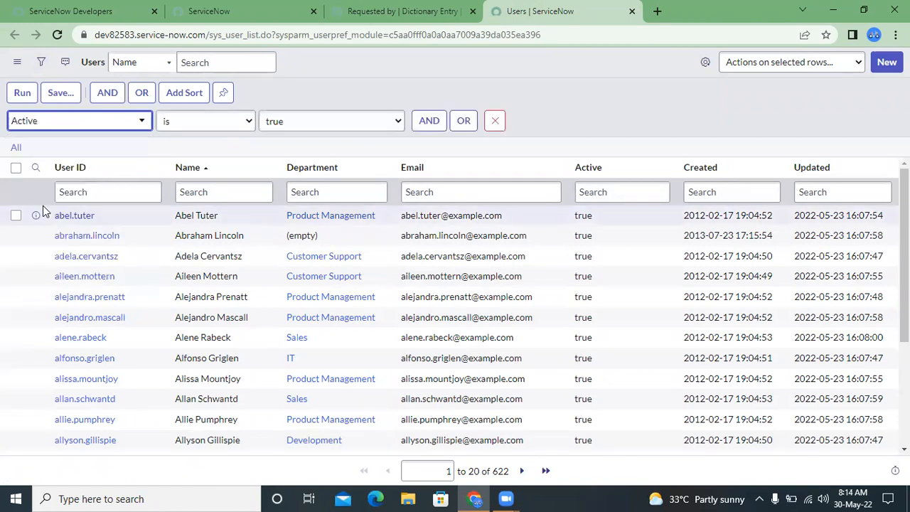
# - Add an AND condition Class is User to the Users list filter
pyautogui.click(425, 121)
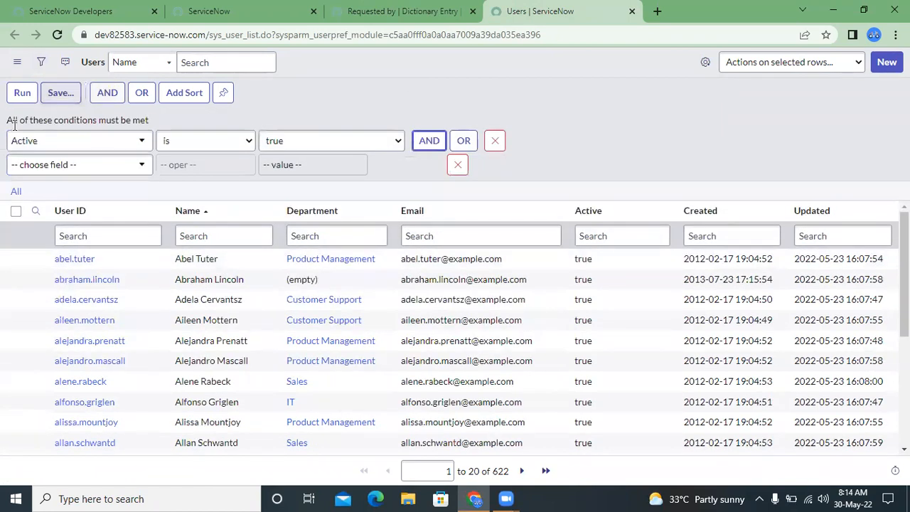
pyautogui.click(21, 166)
pyautogui.write('cl')
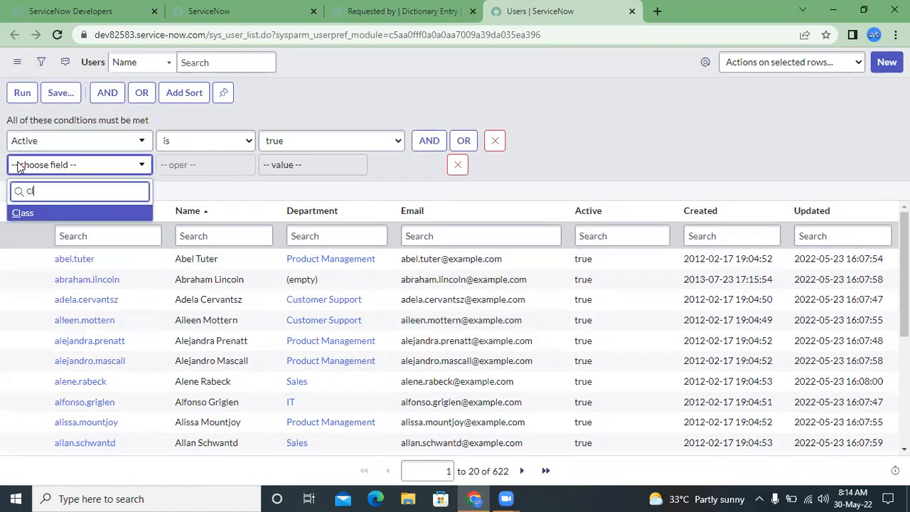
pyautogui.press('Return')
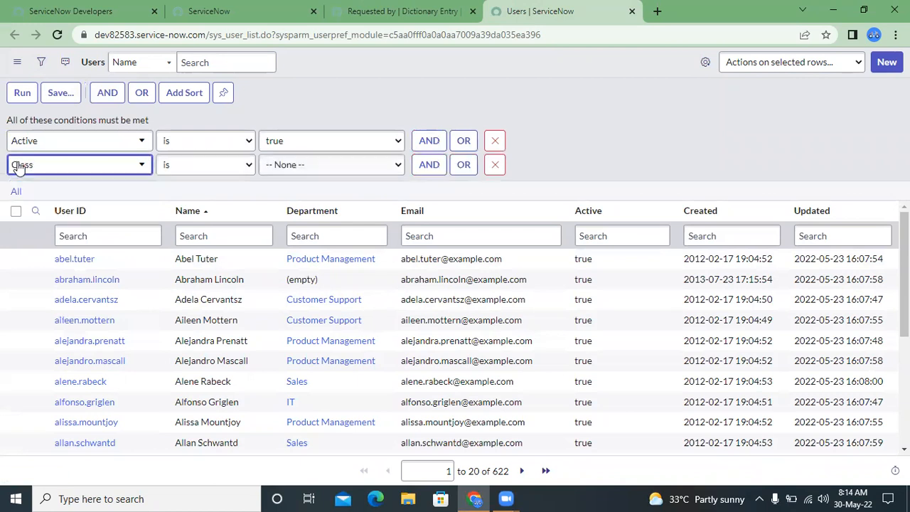
pyautogui.click(311, 168)
pyautogui.click(305, 189)
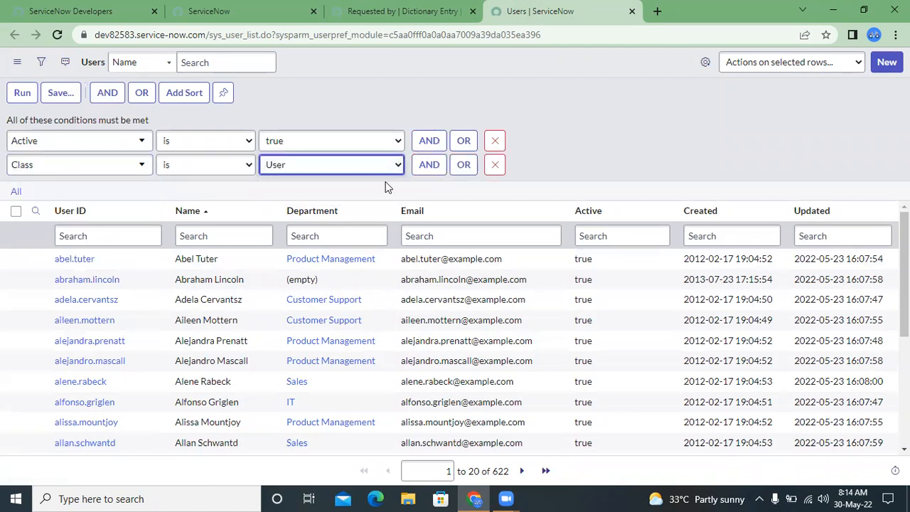
pyautogui.click(429, 165)
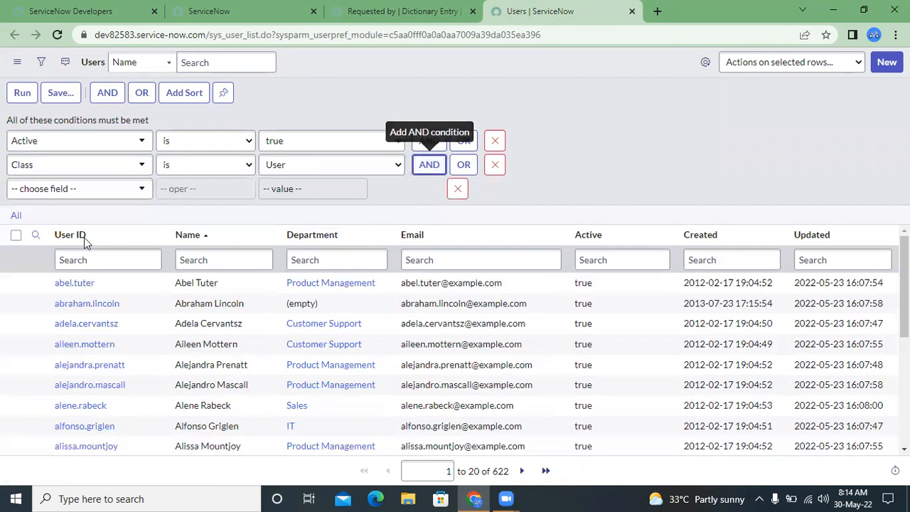
pyautogui.click(71, 190)
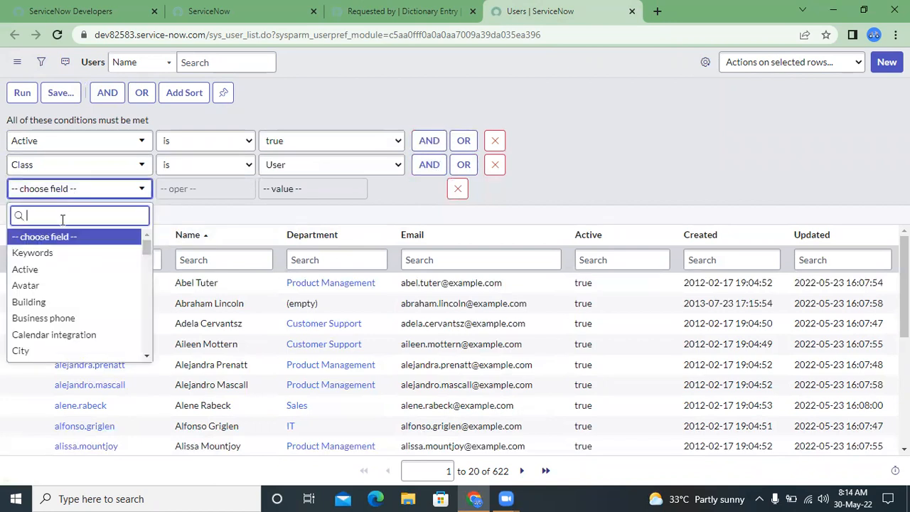
pyautogui.scroll(-15, 60, 281)
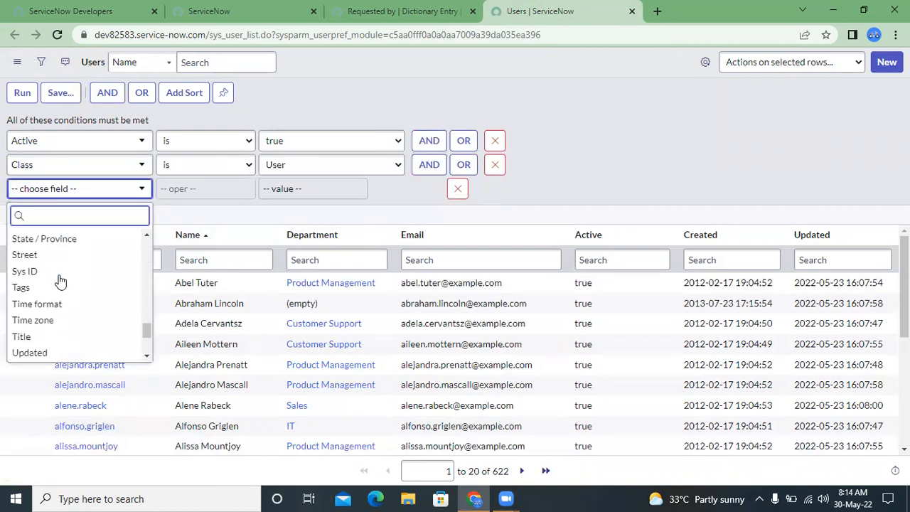
pyautogui.scroll(15, 61, 281)
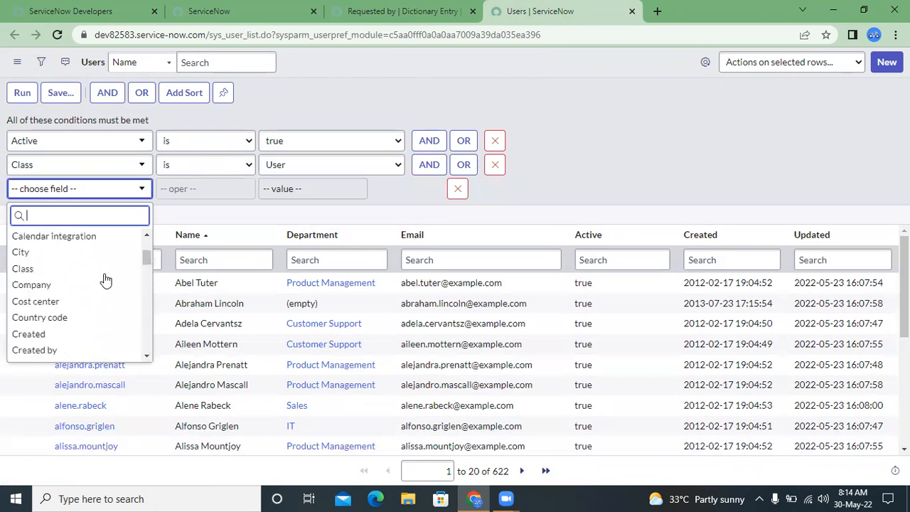
pyautogui.click(199, 208)
# - Run the Users list filter and copy the complete query, including the Class = User condition
pyautogui.click(22, 93)
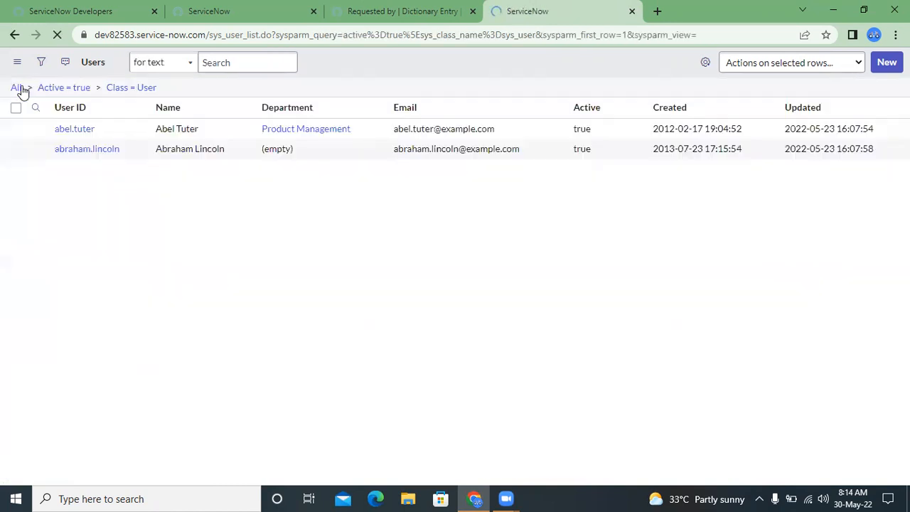
pyautogui.rightClick(120, 89)
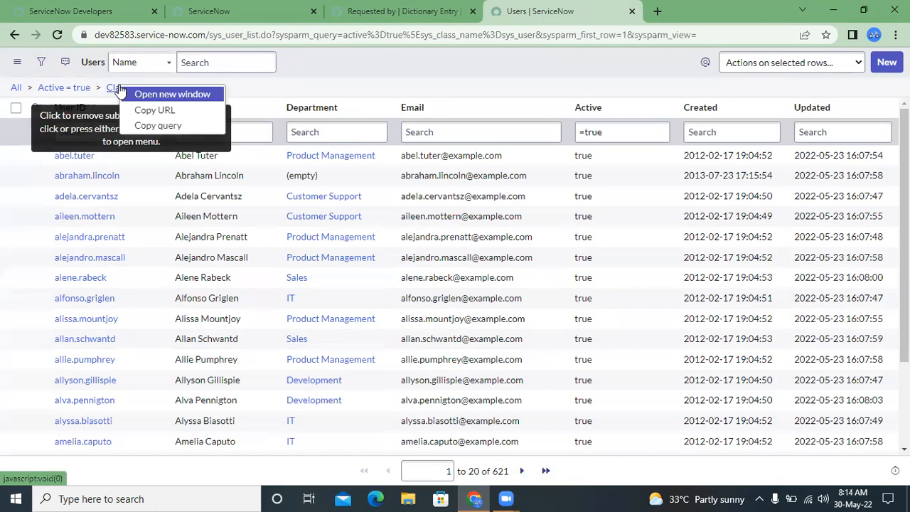
pyautogui.click(151, 126)
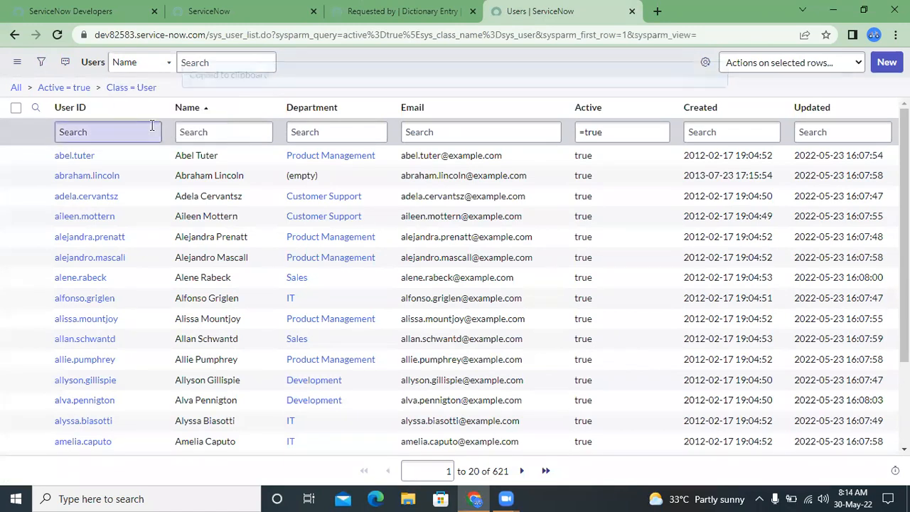
# - Return to the Requested by dictionary entry and change its reference qualifier type to Advanced
pyautogui.click(400, 11)
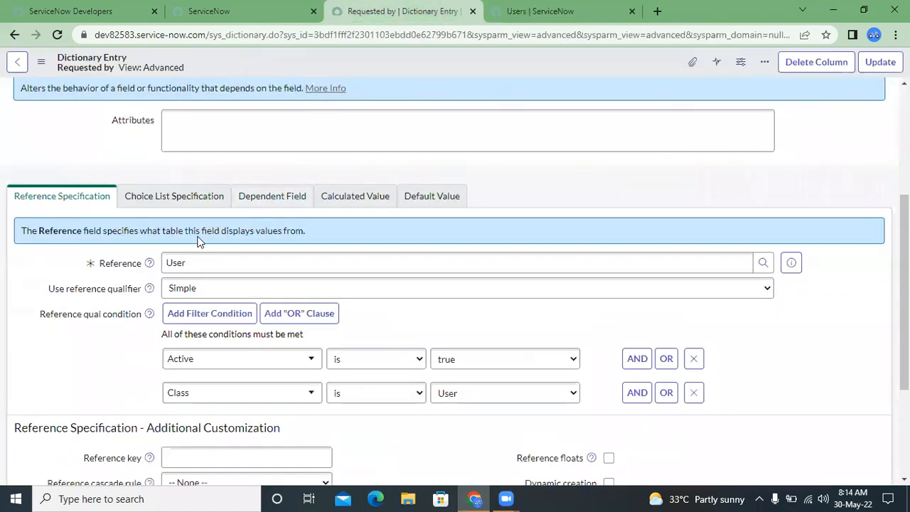
pyautogui.click(229, 289)
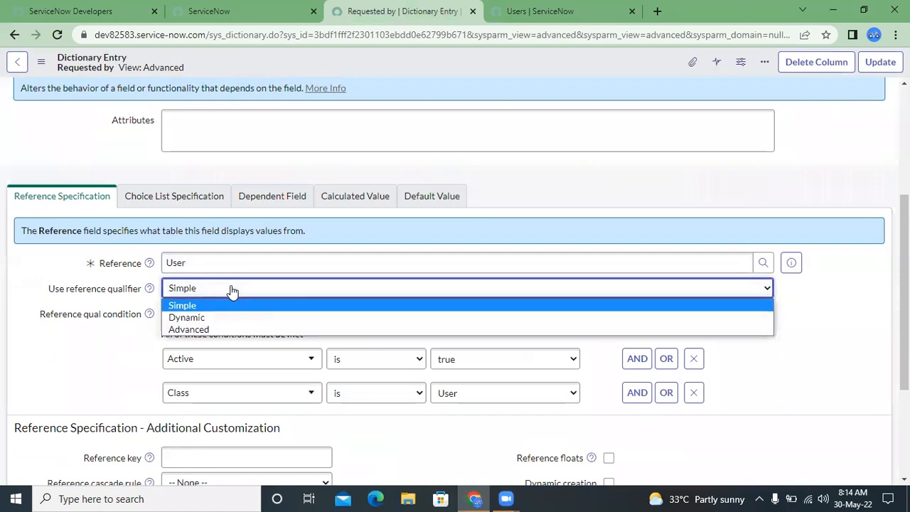
pyautogui.click(202, 331)
pyautogui.tripleClick(202, 325)
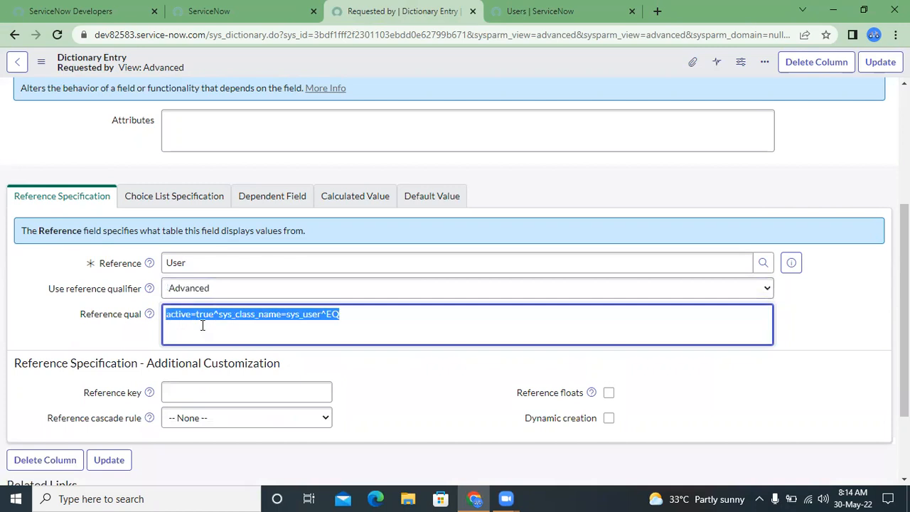
# - Remove the trailing ^EQ from the Reference qual query, leaving active=true^sys_class_name=sys_user
pyautogui.doubleClick(203, 320)
pyautogui.click(204, 320)
pyautogui.moveTo(176, 320); pyautogui.dragTo(163, 300)
pyautogui.doubleClick(391, 318)
pyautogui.click(334, 324)
pyautogui.press('BackSpace')
pyautogui.press('BackSpace')
pyautogui.press('BackSpace')
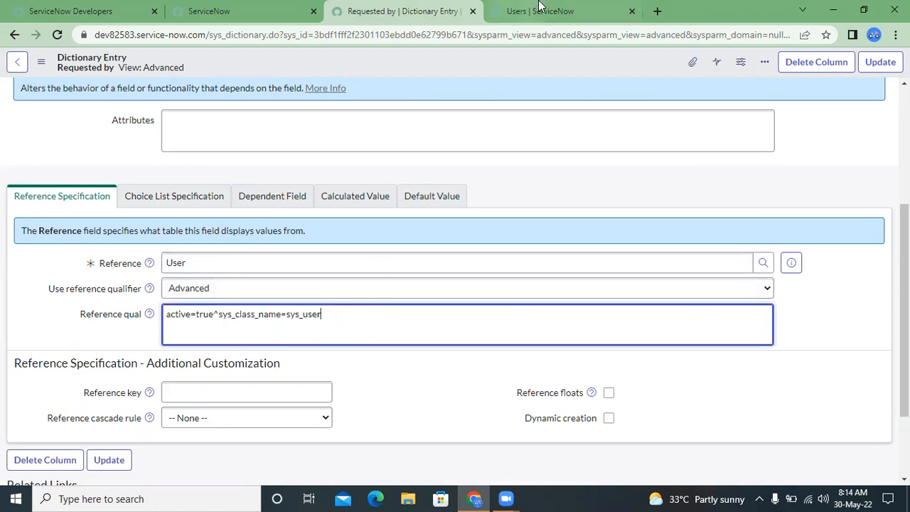
# - Check the Reference qual query against the filtered Users list and save the dictionary entry
pyautogui.hotkey('ctrl', 'Tab')
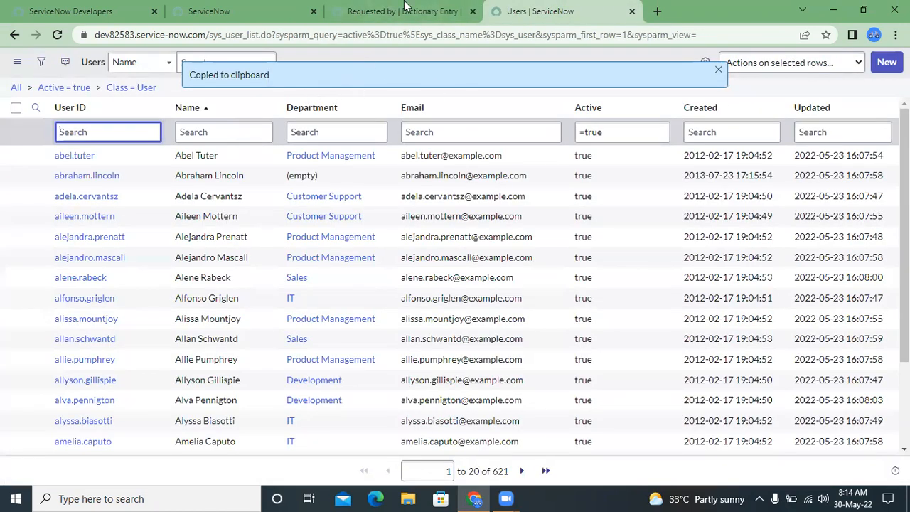
pyautogui.click(405, 7)
pyautogui.hotkey('ctrl', 'a')
pyautogui.click(360, 328)
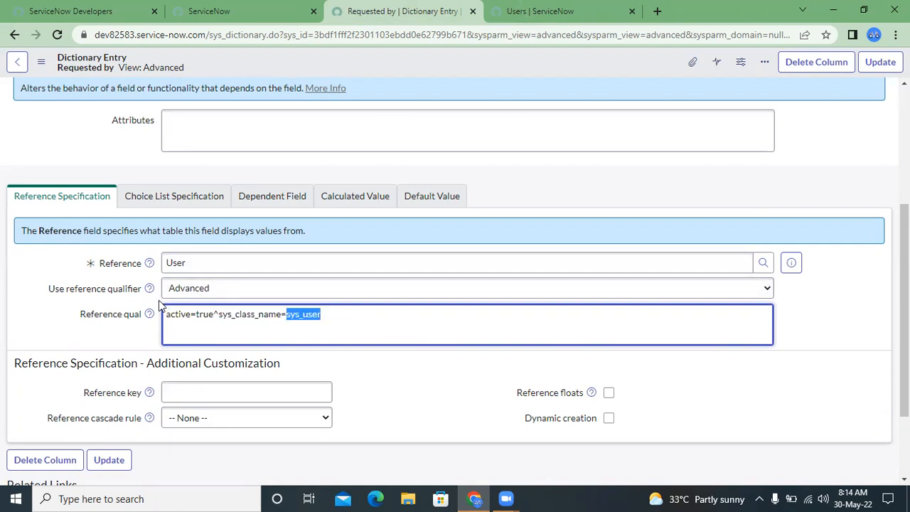
pyautogui.doubleClick(241, 316)
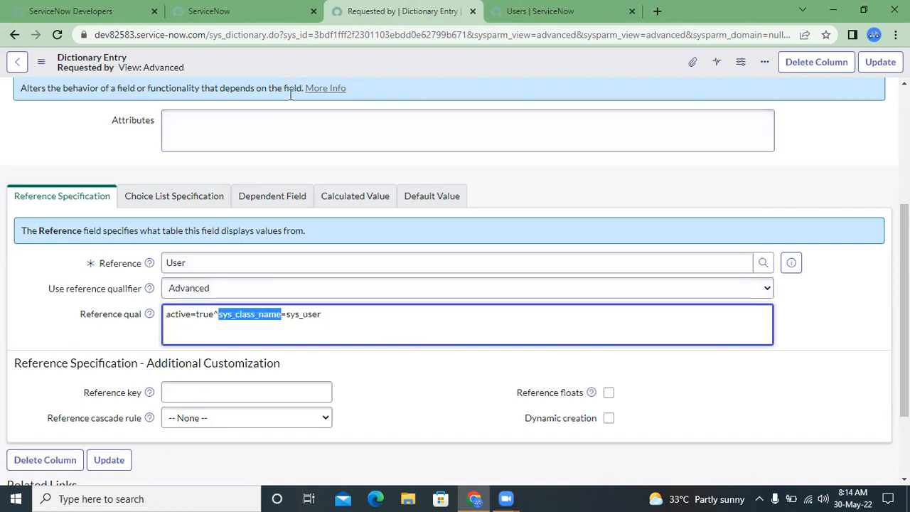
pyautogui.rightClick(281, 68)
pyautogui.click(299, 78)
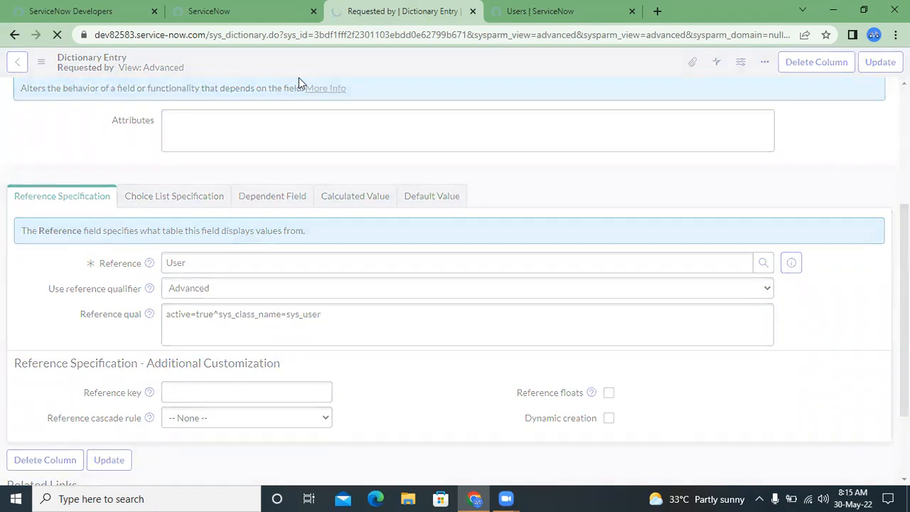
pyautogui.doubleClick(213, 317)
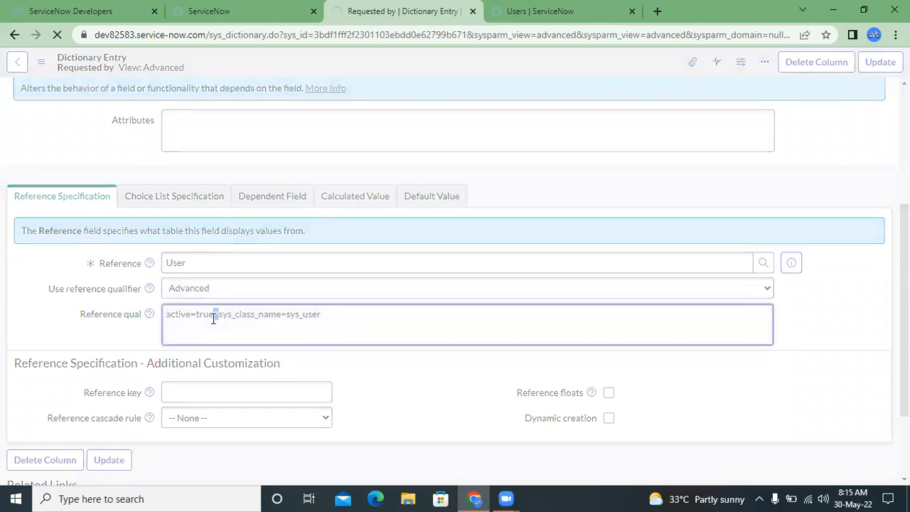
pyautogui.doubleClick(241, 314)
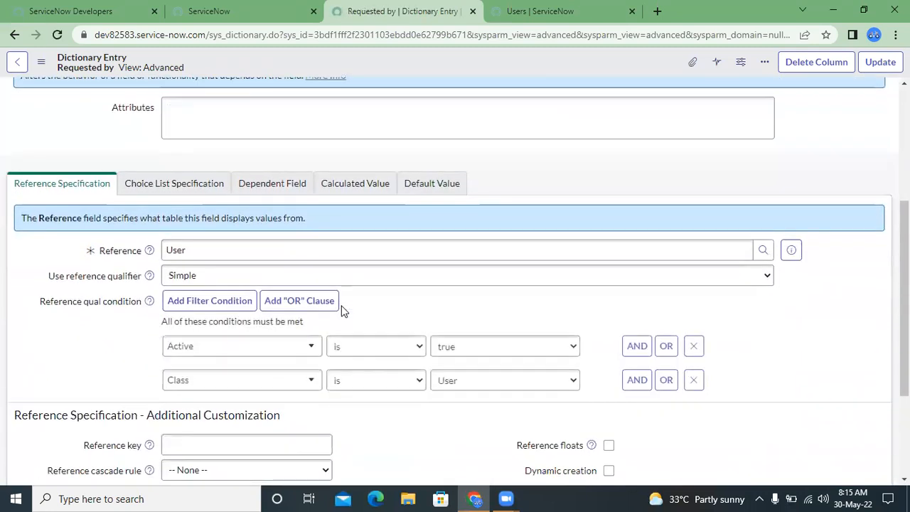
# - Set the reference qualifier type to Advanced again and select the whole Reference qual query to review it
pyautogui.click(339, 280)
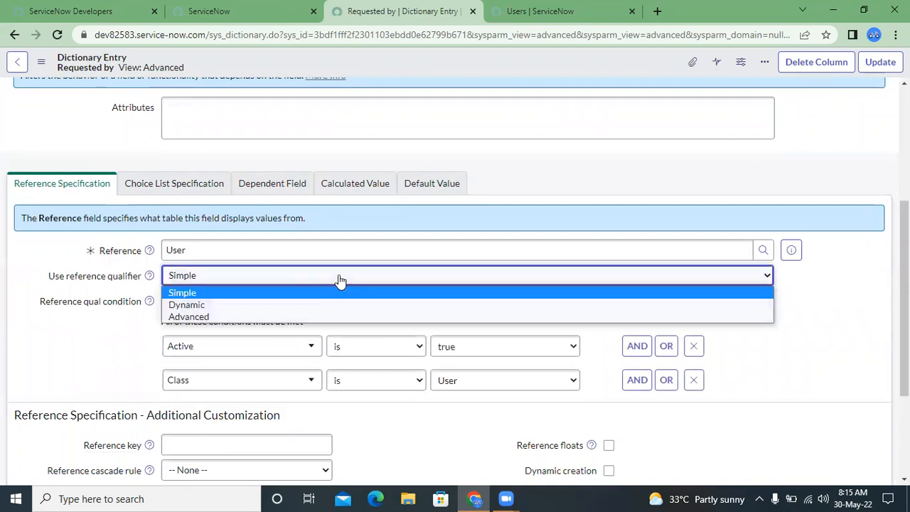
pyautogui.click(242, 315)
pyautogui.click(358, 319)
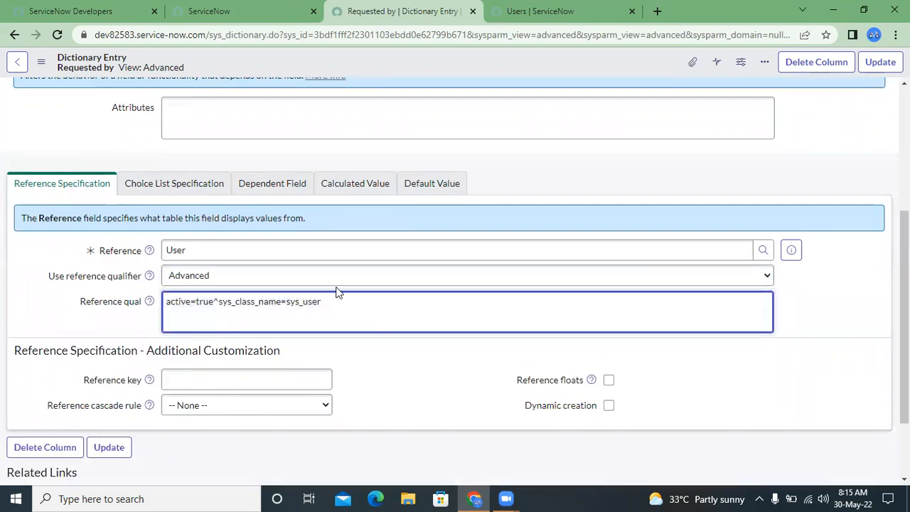
pyautogui.doubleClick(300, 309)
pyautogui.tripleClick(244, 311)
pyautogui.doubleClick(246, 313)
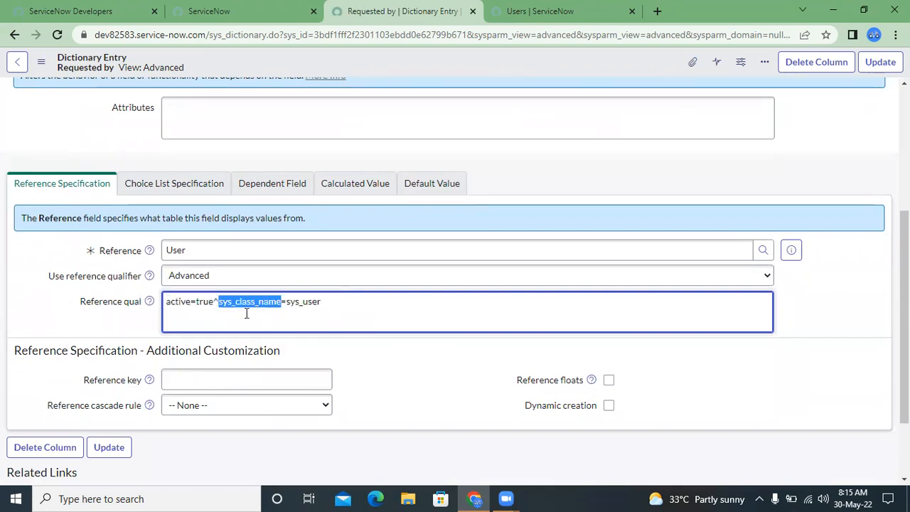
pyautogui.click(386, 303)
pyautogui.doubleClick(386, 304)
pyautogui.tripleClick(386, 303)
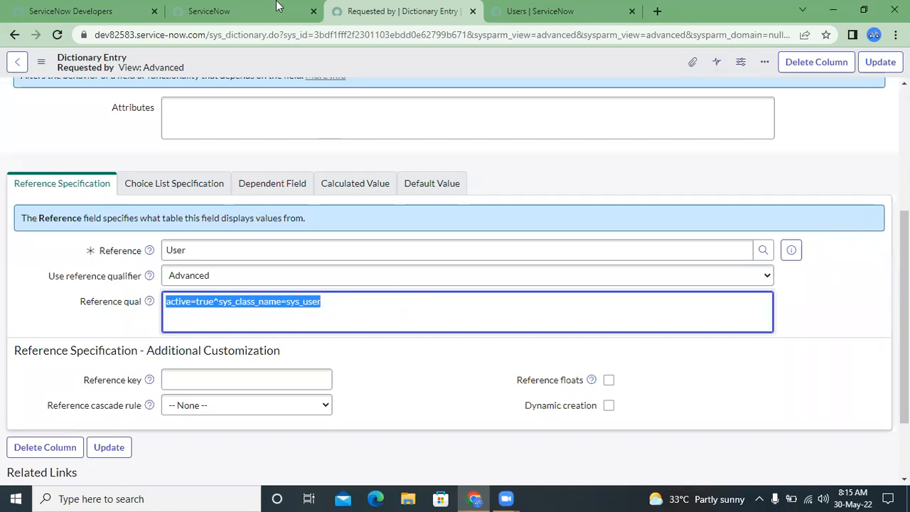
# - Open the Demo Table record DET0001003 from the navigation history in a new tab and focus its Requested by field
pyautogui.click(234, 11)
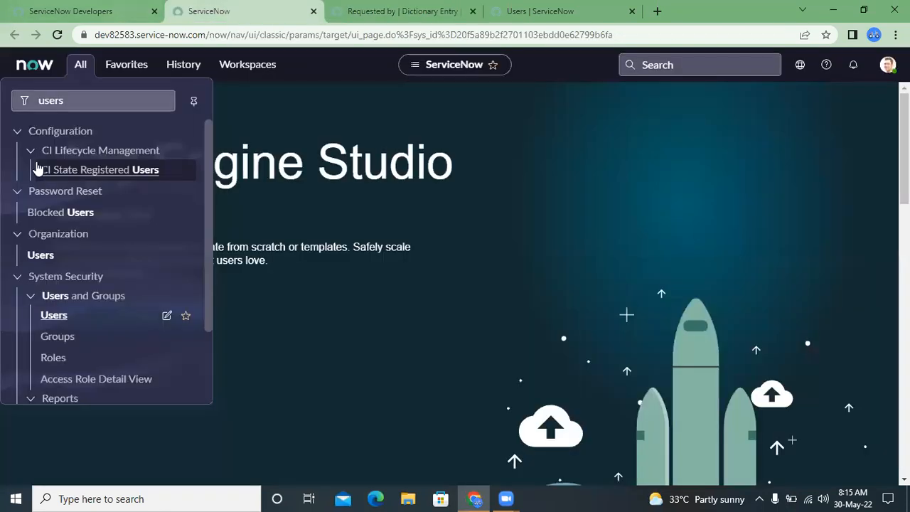
pyautogui.click(197, 64)
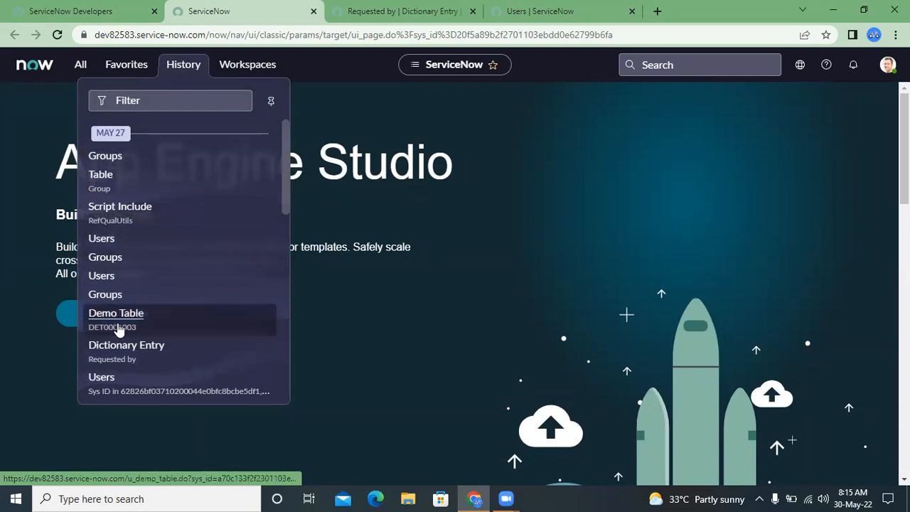
pyautogui.middleClick(119, 329)
pyautogui.click(611, 13)
pyautogui.moveTo(454, 2); pyautogui.dragTo(329, 2)
pyautogui.click(438, 119)
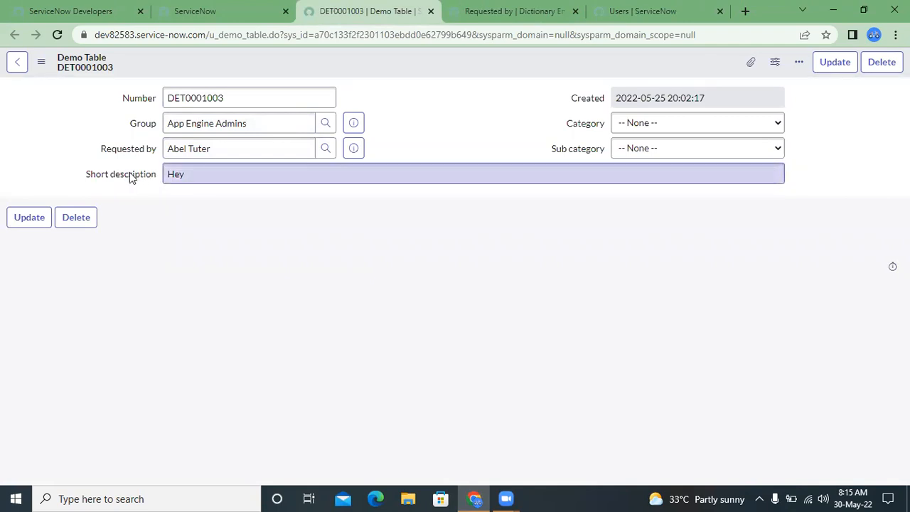
pyautogui.rightClick(134, 153)
pyautogui.click(133, 153)
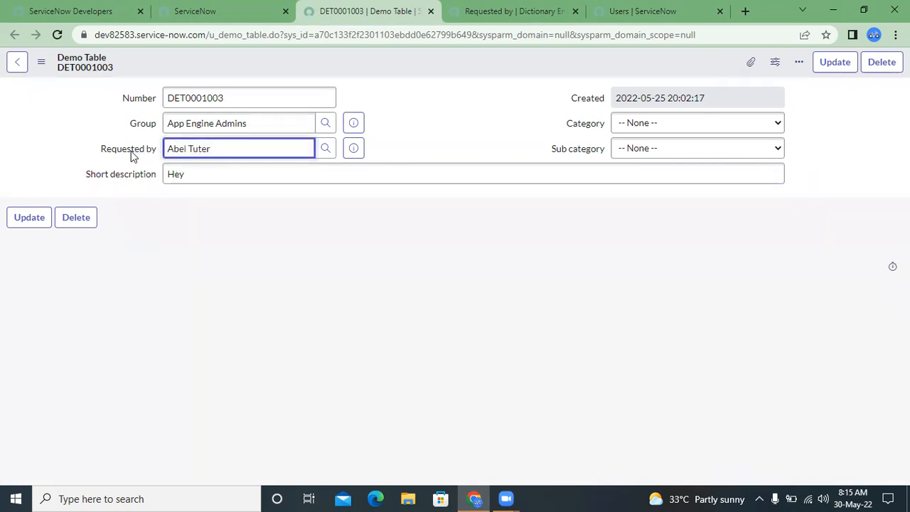
# - Set Category to Hardware and Sub category to Keyboard on the Demo Table record DET0001003
pyautogui.click(134, 175)
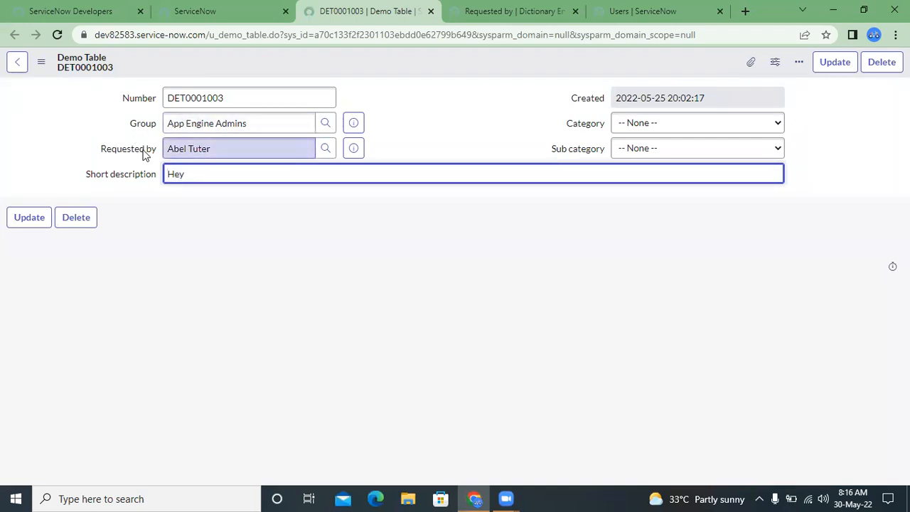
pyautogui.click(232, 152)
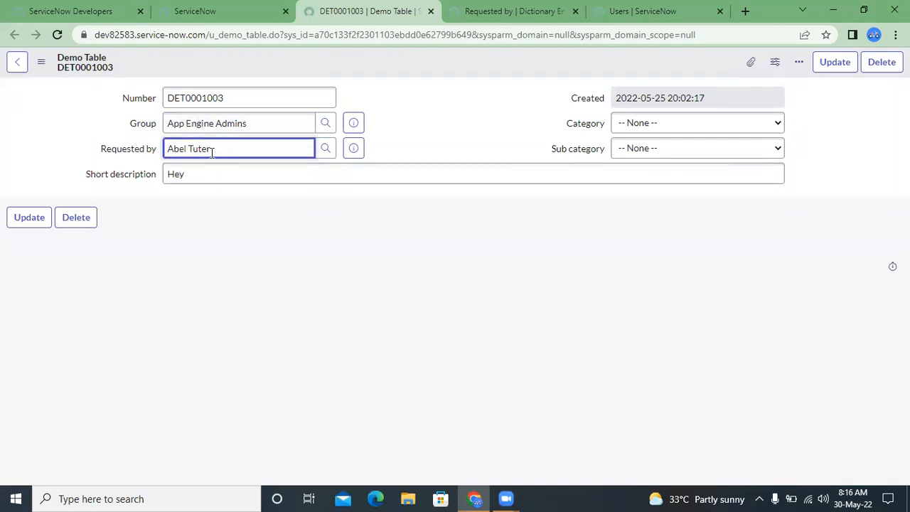
pyautogui.click(631, 128)
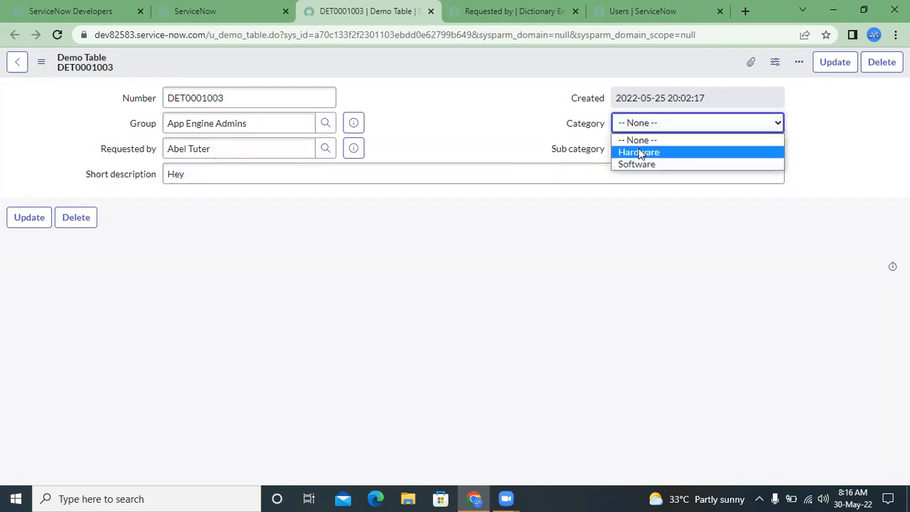
pyautogui.click(639, 153)
pyautogui.click(638, 152)
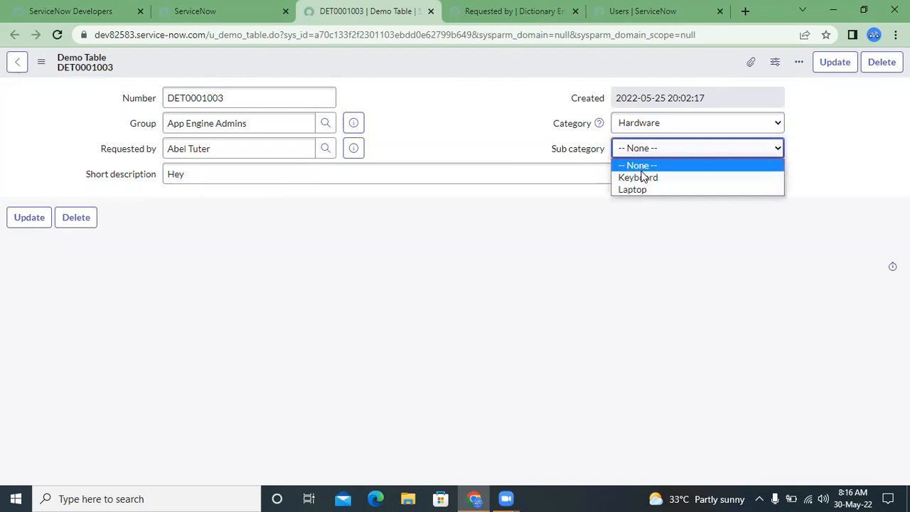
pyautogui.click(642, 177)
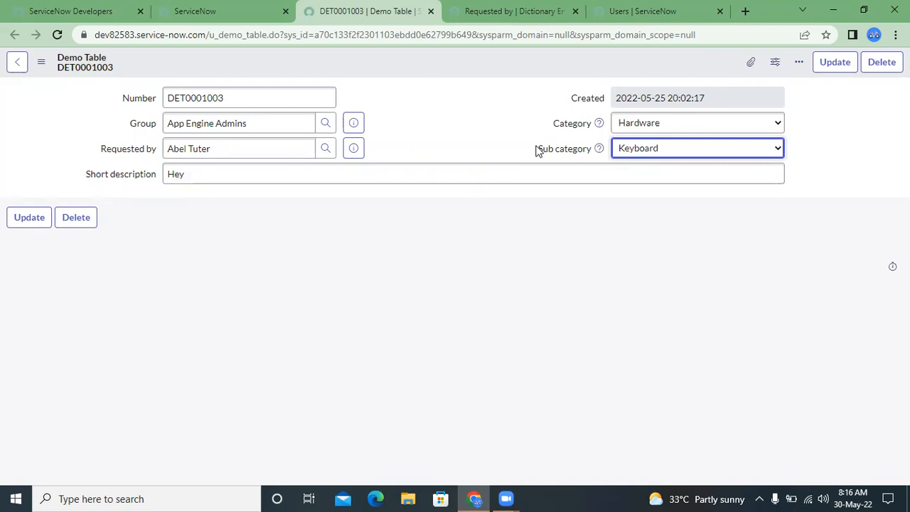
# - Check the Reference qual query in the Requested by dictionary entry and return to the record DET0001003
pyautogui.click(512, 11)
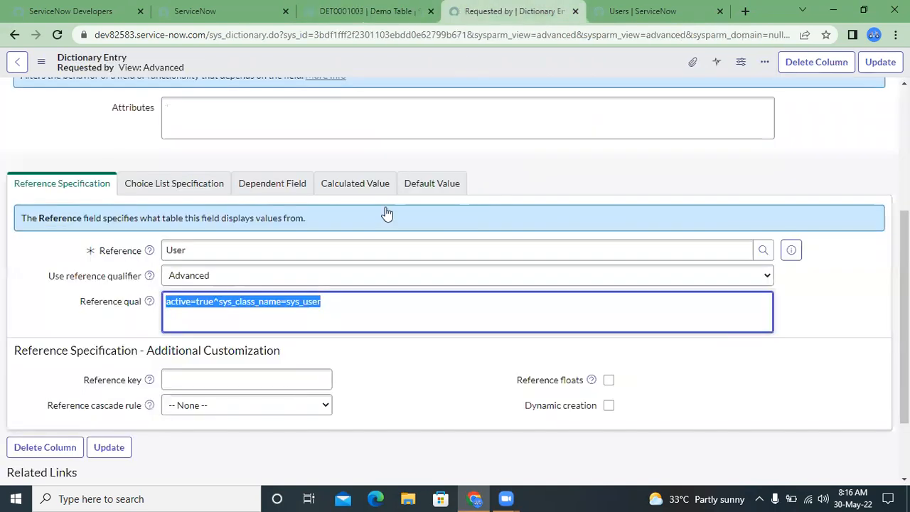
pyautogui.click(319, 304)
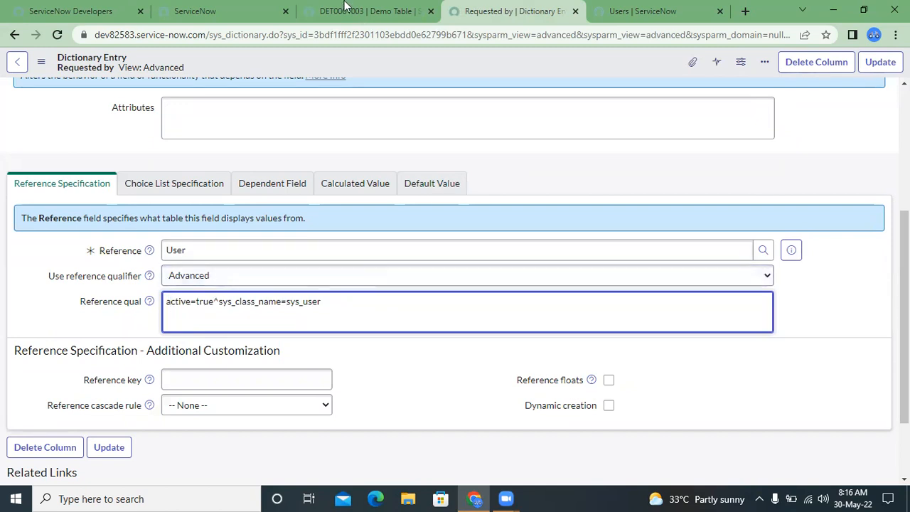
pyautogui.click(346, 8)
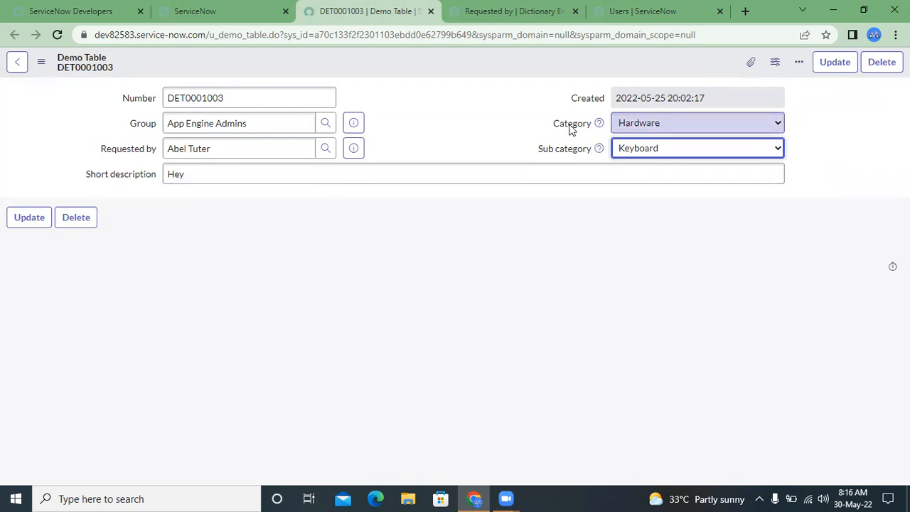
# - Browse the Requested by lookup's Users list while Category is Hardware, and close the lookup
pyautogui.click(322, 151)
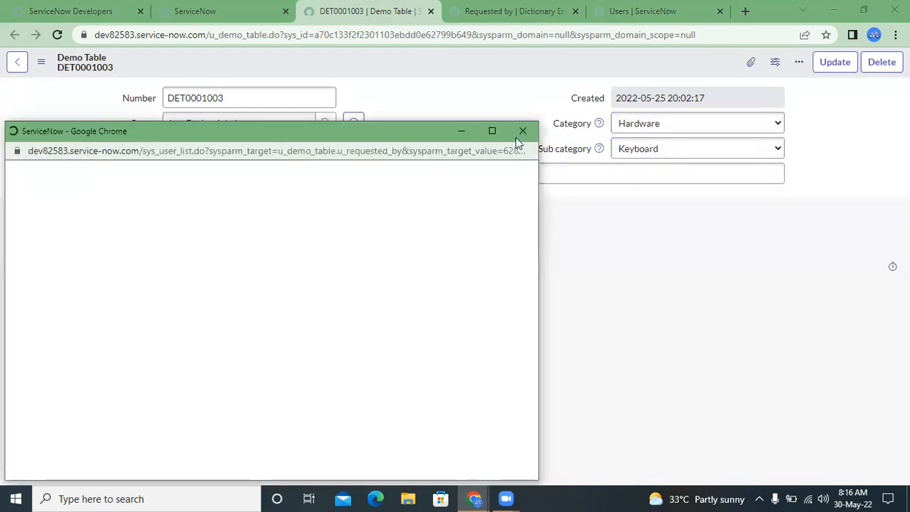
pyautogui.click(522, 131)
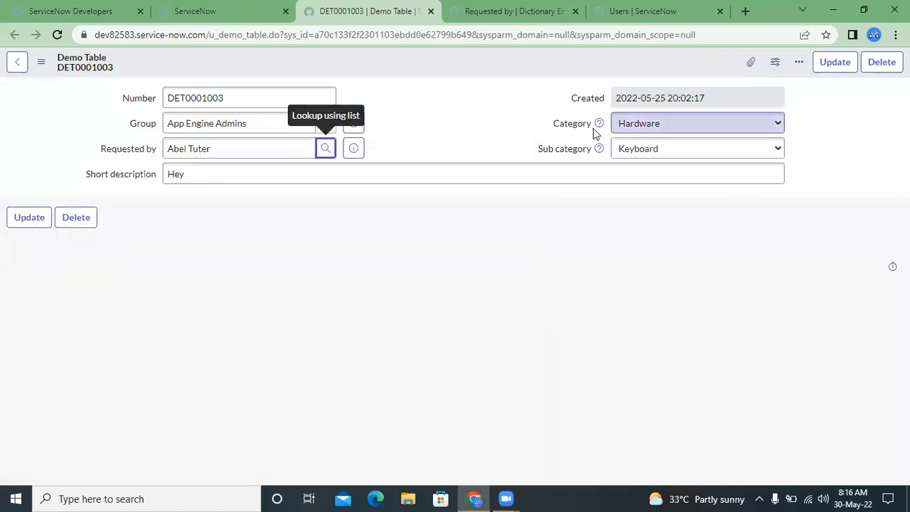
pyautogui.click(650, 130)
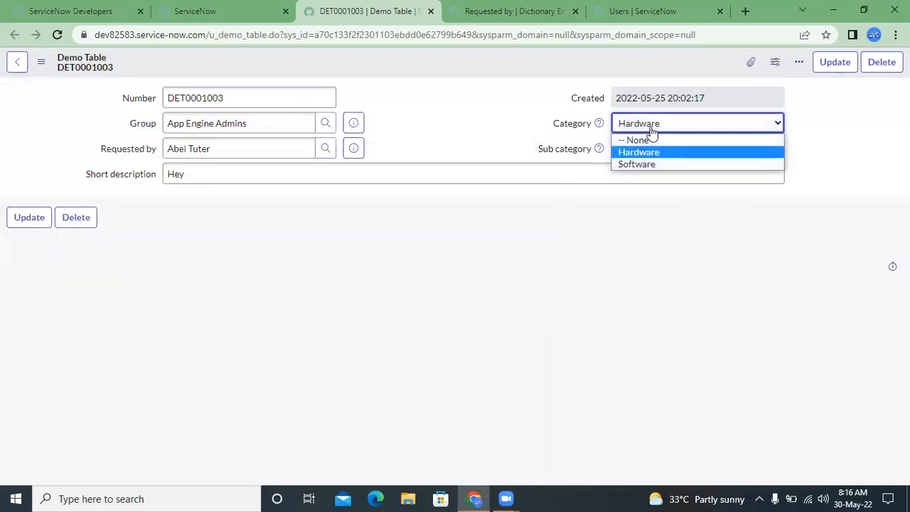
pyautogui.click(651, 131)
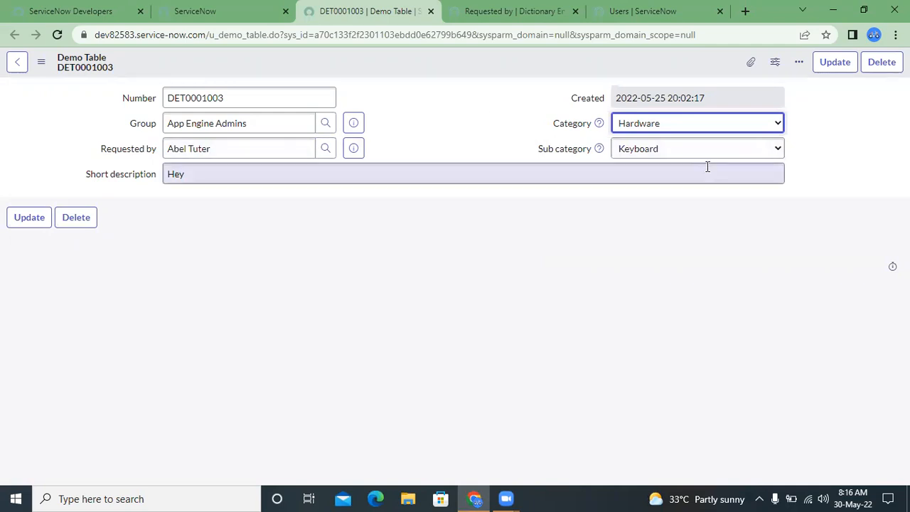
pyautogui.click(324, 149)
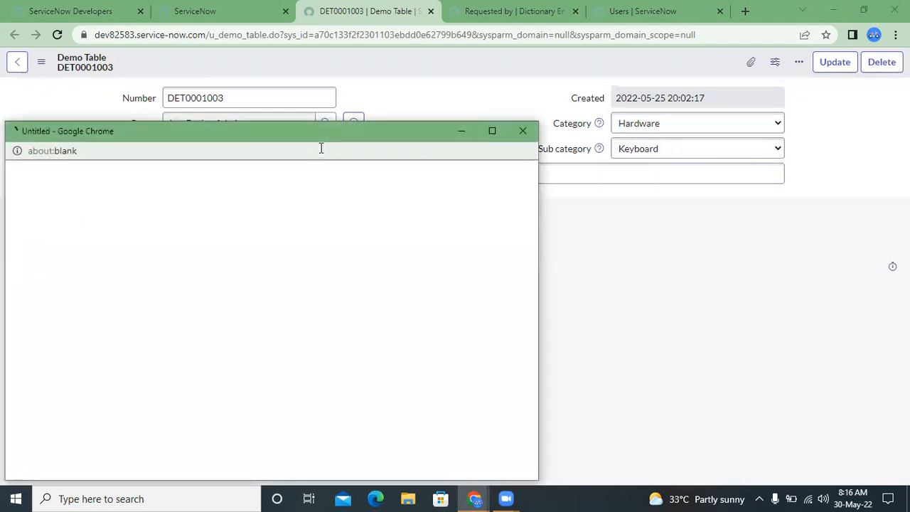
pyautogui.click(183, 249)
pyautogui.click(211, 246)
pyautogui.scroll(-5, 210, 249)
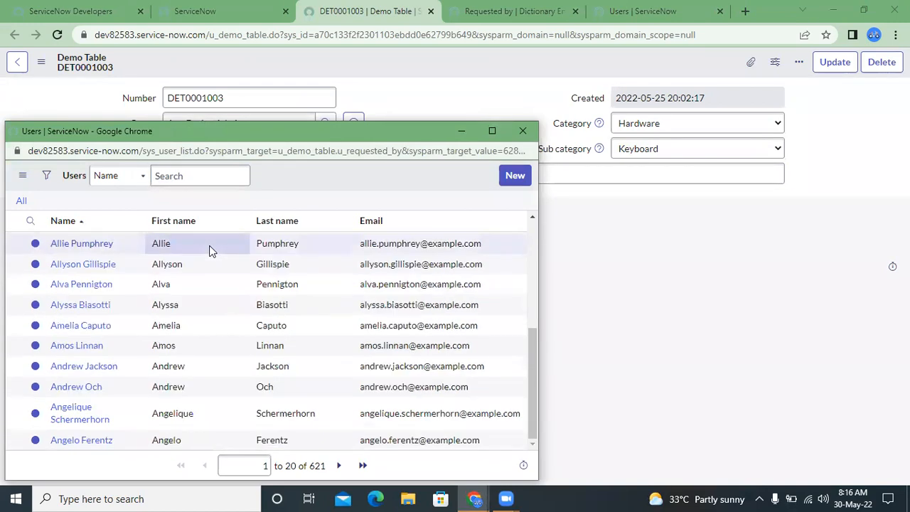
pyautogui.scroll(5, 210, 249)
pyautogui.click(522, 131)
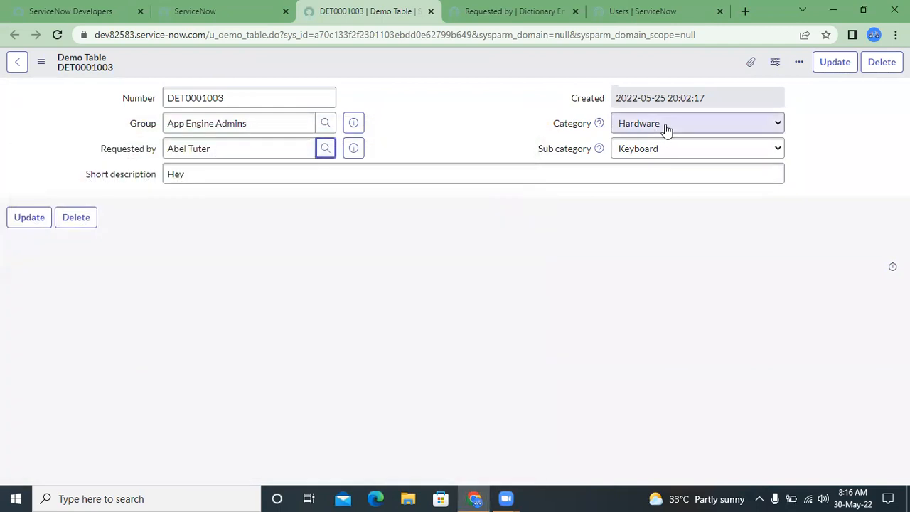
# - Change the record's Category to Software and select the whole Requested by value
pyautogui.click(667, 126)
pyautogui.click(637, 163)
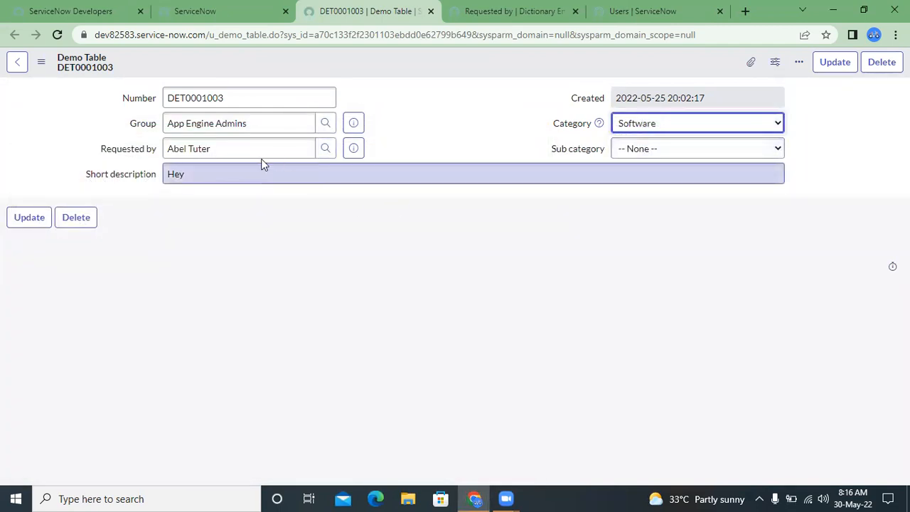
pyautogui.doubleClick(242, 148)
pyautogui.tripleClick(241, 148)
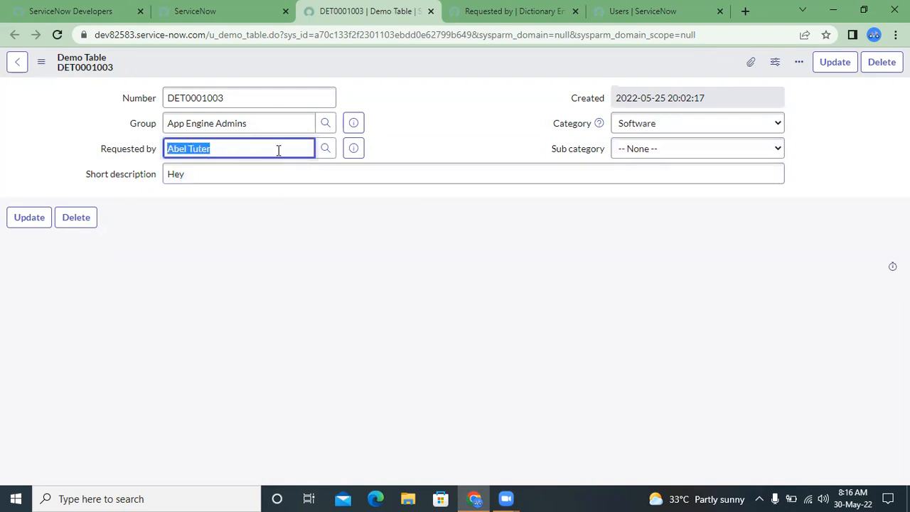
# - Filter the Users list in the Requested by lookup by the condition Department is IT
pyautogui.click(325, 148)
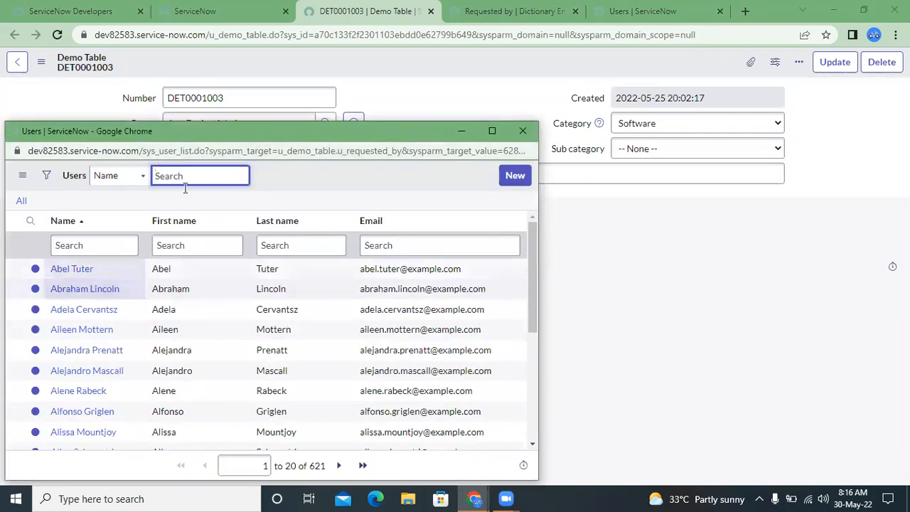
pyautogui.click(44, 177)
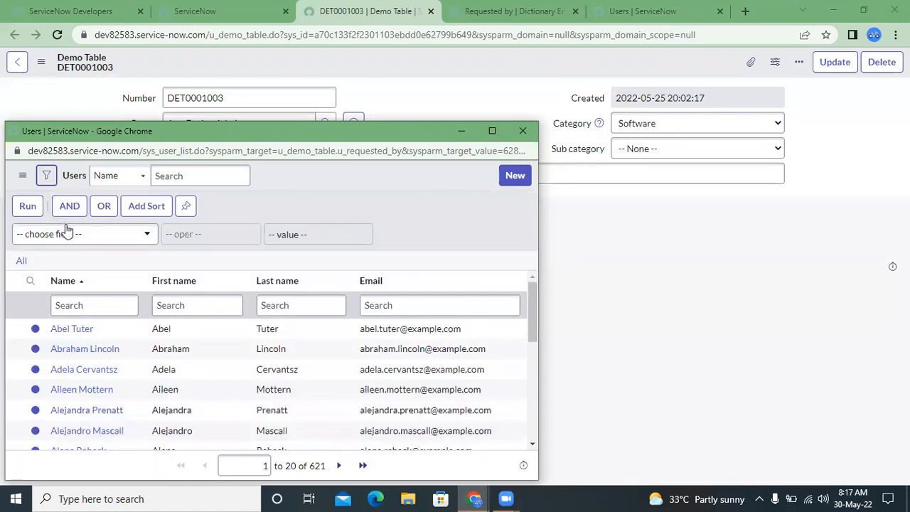
pyautogui.click(65, 234)
pyautogui.write('depa')
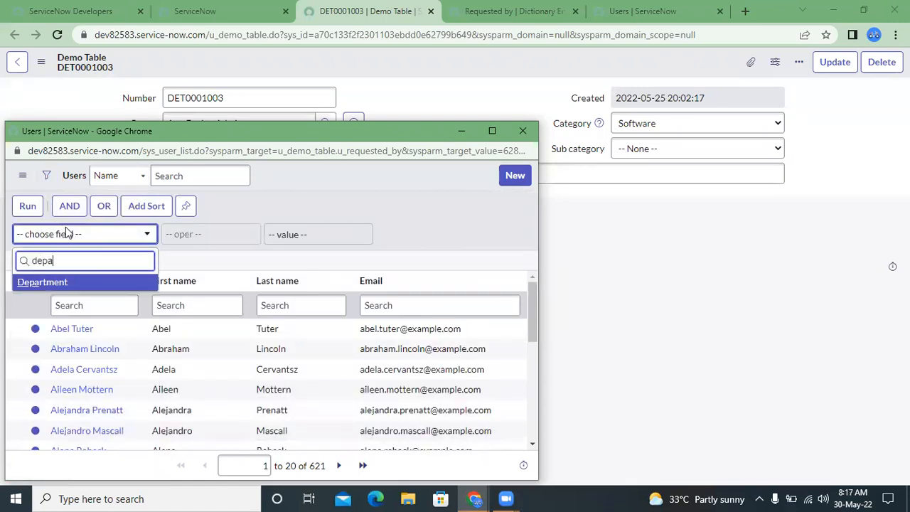
pyautogui.press('Return')
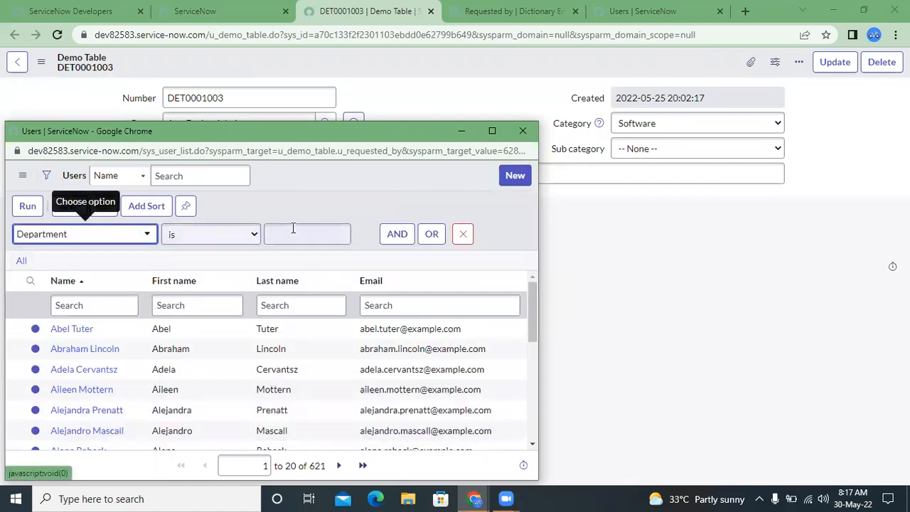
pyautogui.click(308, 234)
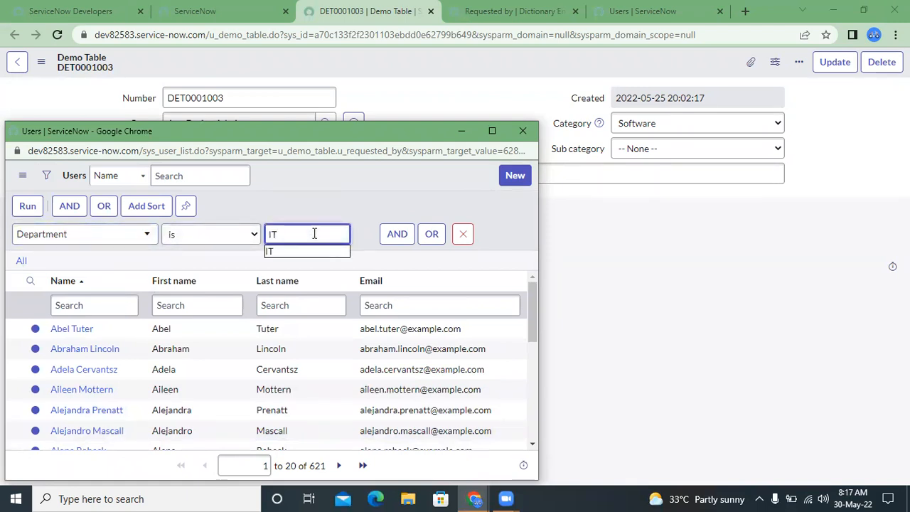
pyautogui.click(295, 253)
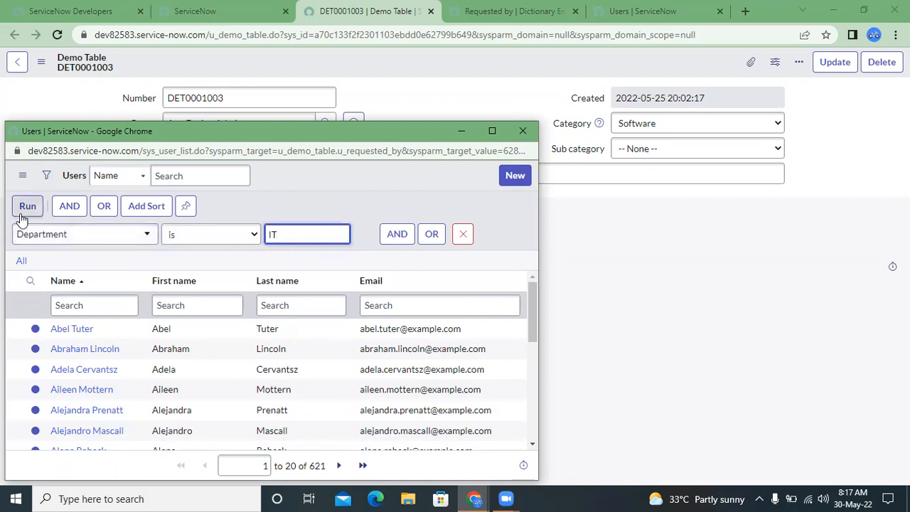
pyautogui.click(27, 206)
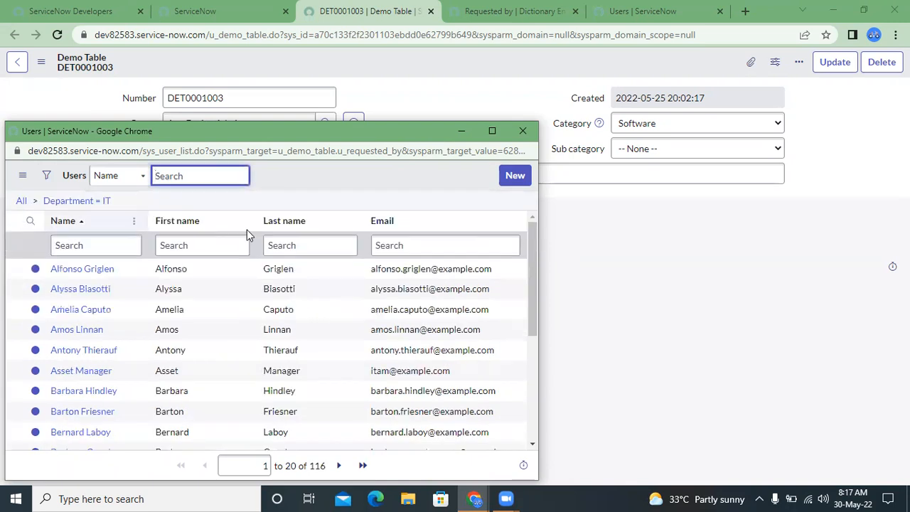
# - Look through the users of the IT department in the lookup and close it without picking one
pyautogui.scroll(-1, 249, 237)
pyautogui.scroll(-3, 249, 237)
pyautogui.scroll(3, 250, 239)
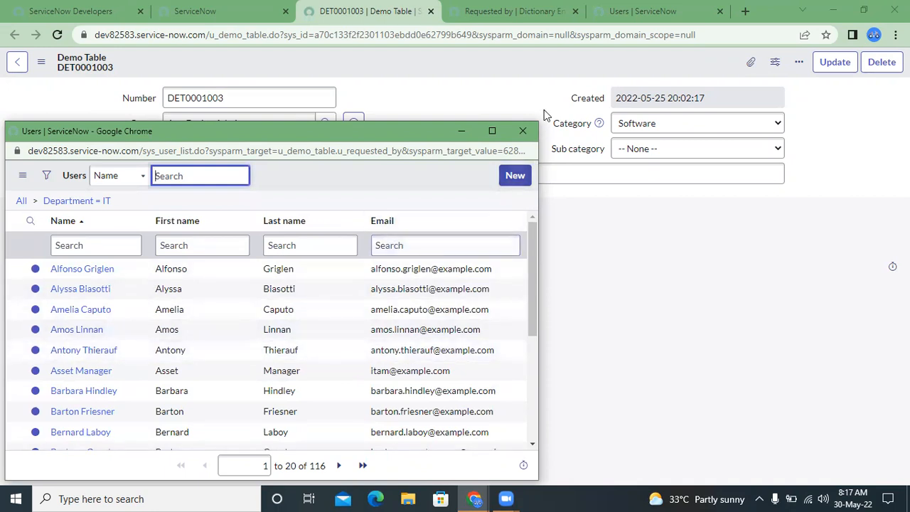
pyautogui.click(527, 131)
# - Review the Reference qual query in the dictionary entry and compare it with the Requested by field on DET0001003
pyautogui.click(504, 10)
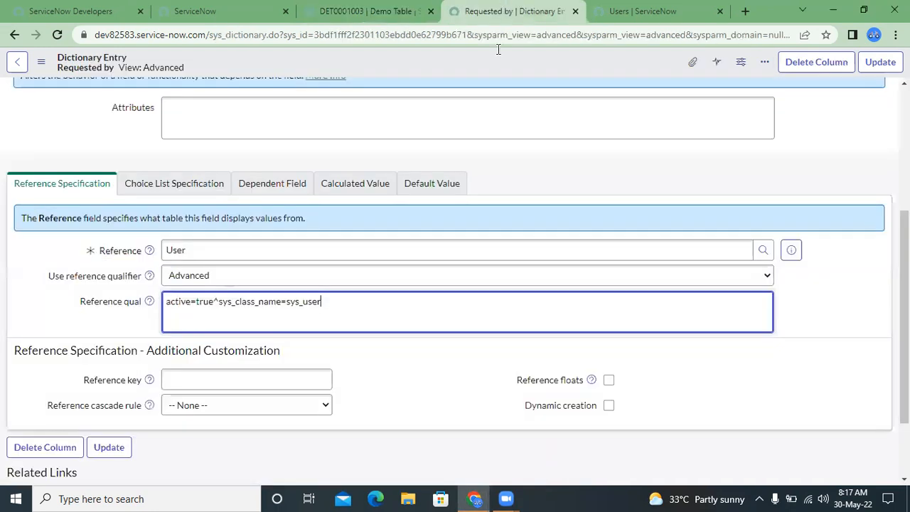
pyautogui.tripleClick(330, 309)
pyautogui.tripleClick(329, 310)
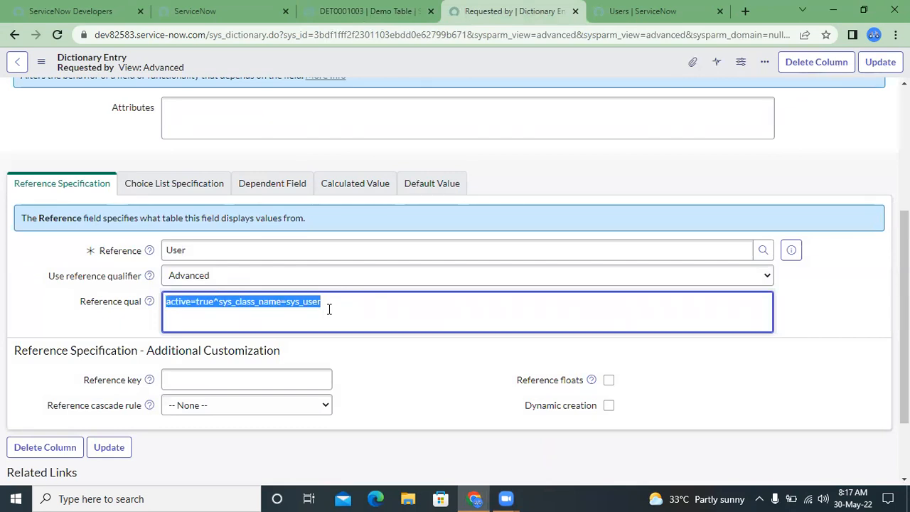
pyautogui.click(330, 309)
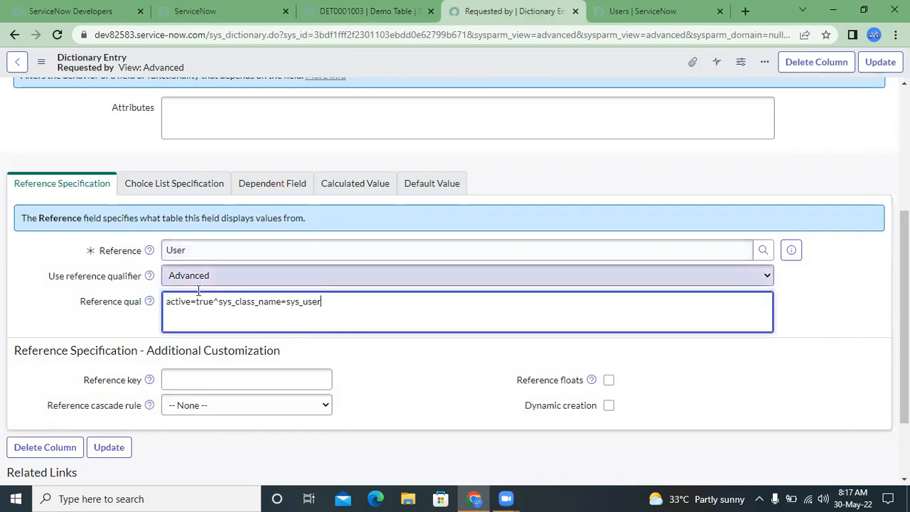
pyautogui.click(385, 11)
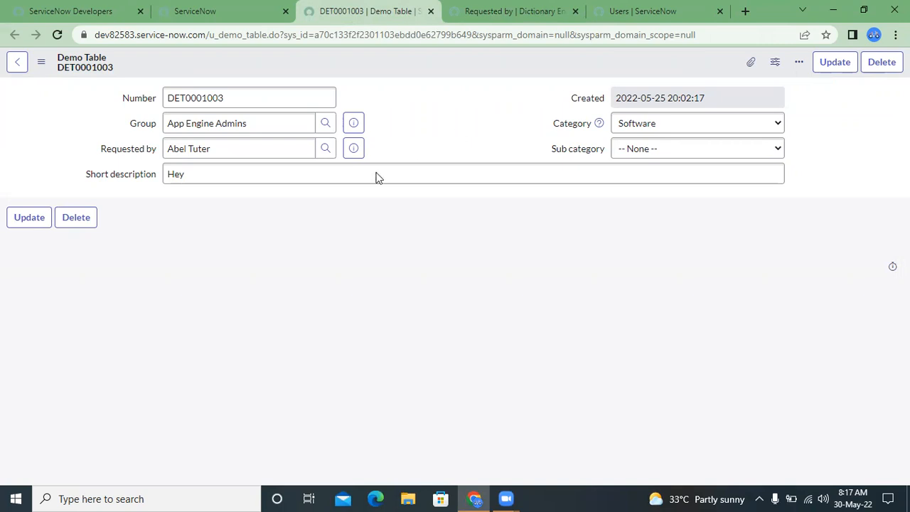
pyautogui.doubleClick(290, 141)
pyautogui.tripleClick(290, 142)
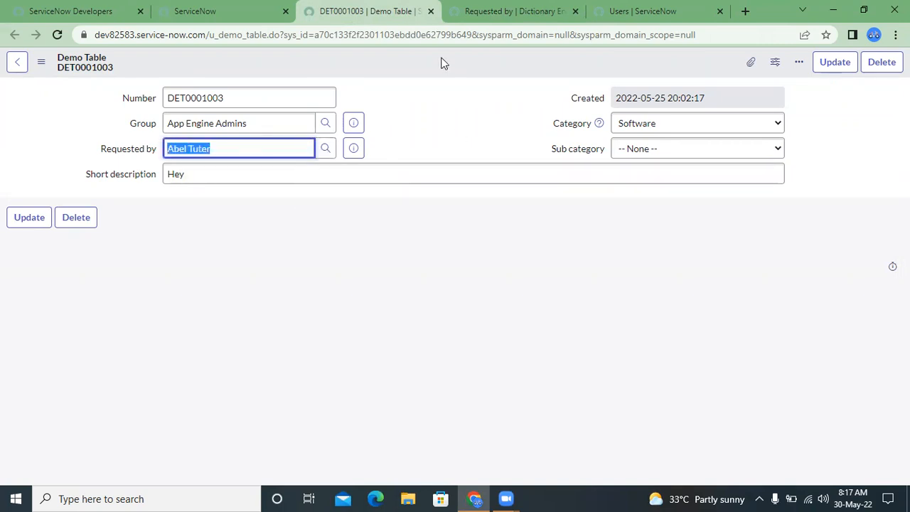
# - Examine the Reference qual query in the Requested by dictionary entry again, highlighting sys_class_name and the whole query
pyautogui.click(459, 8)
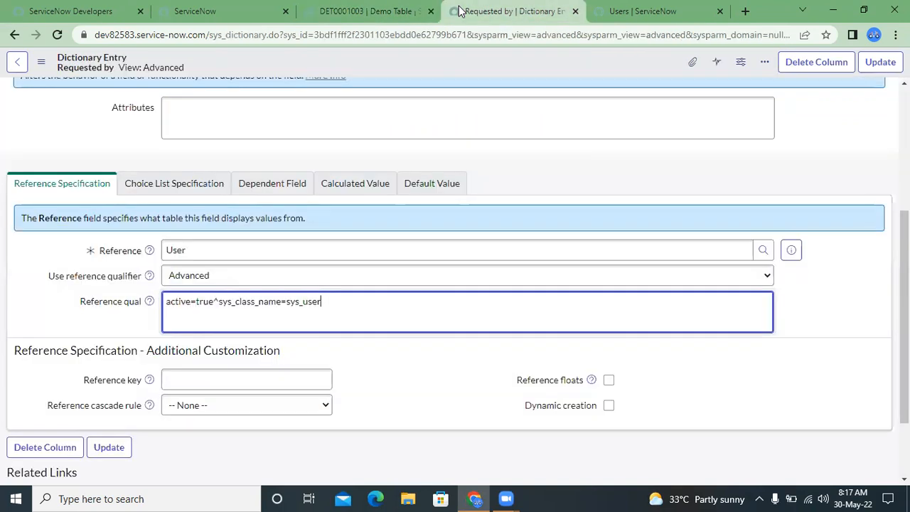
pyautogui.tripleClick(279, 322)
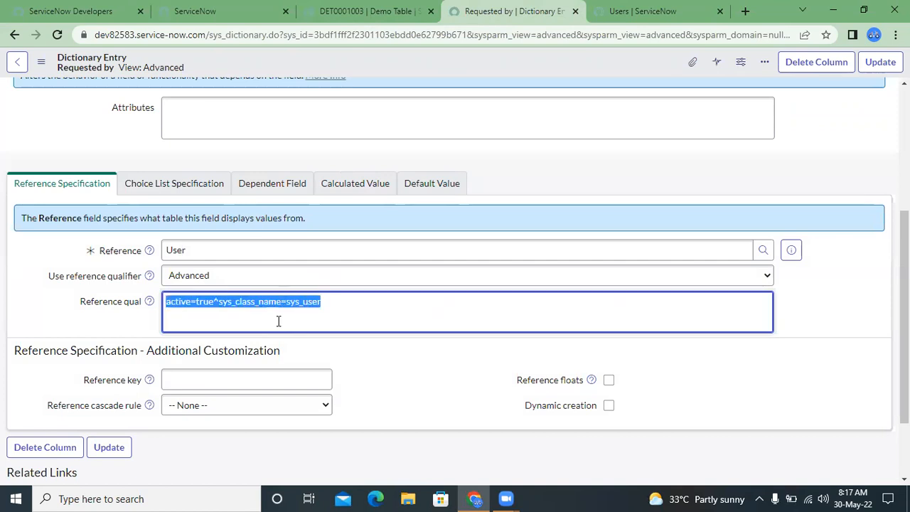
pyautogui.doubleClick(222, 305)
pyautogui.click(223, 305)
pyautogui.tripleClick(222, 304)
pyautogui.doubleClick(223, 304)
pyautogui.tripleClick(223, 304)
pyautogui.doubleClick(223, 304)
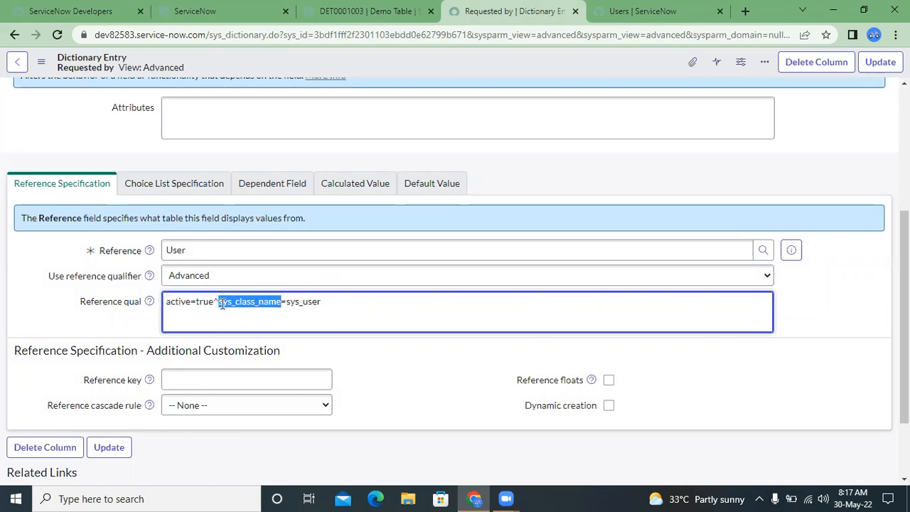
pyautogui.tripleClick(222, 304)
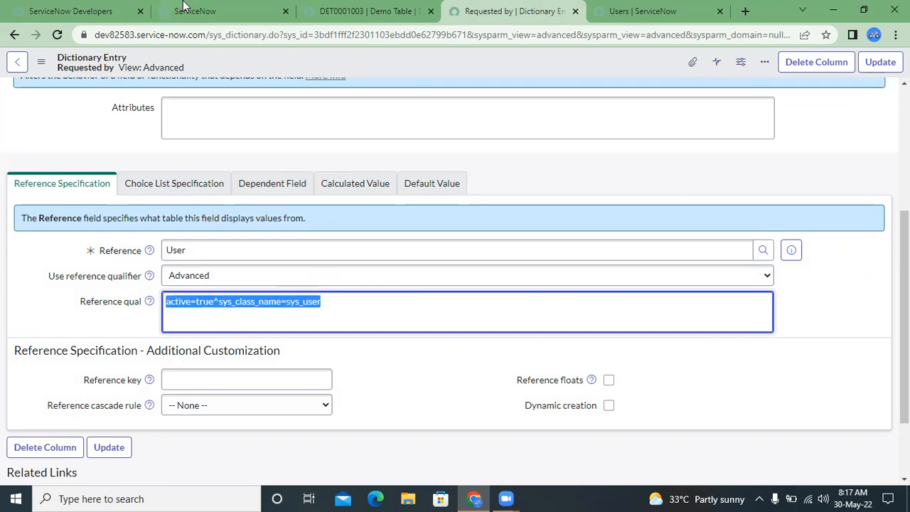
# - Search the ServiceNow application navigator for "script inc"
pyautogui.click(92, 10)
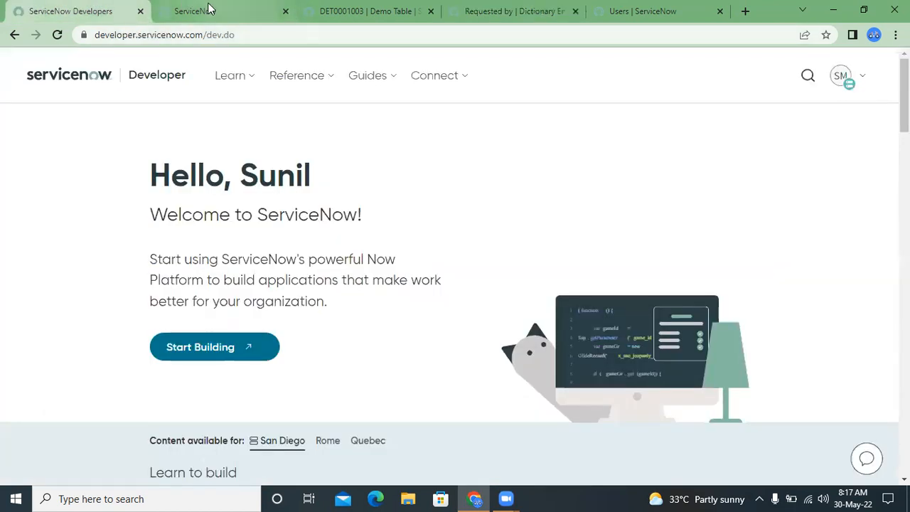
pyautogui.click(209, 9)
pyautogui.click(84, 71)
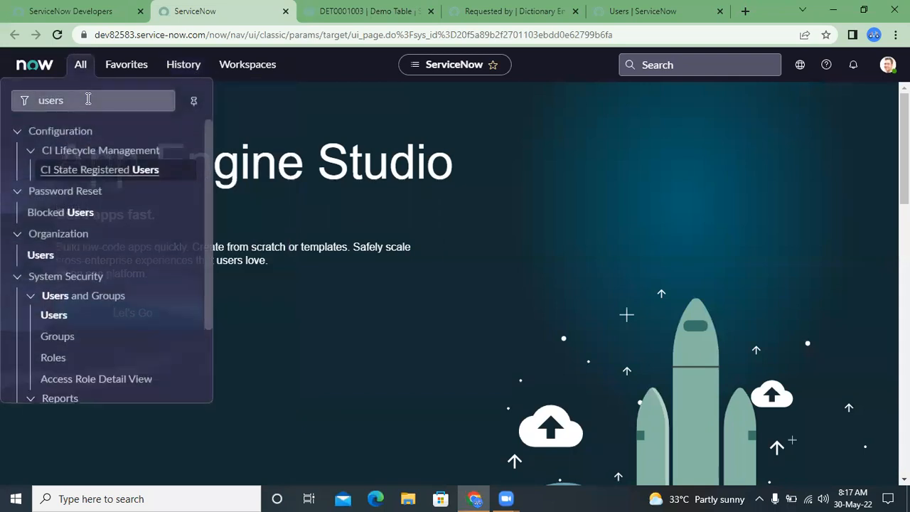
pyautogui.doubleClick(88, 99)
pyautogui.write('scr')
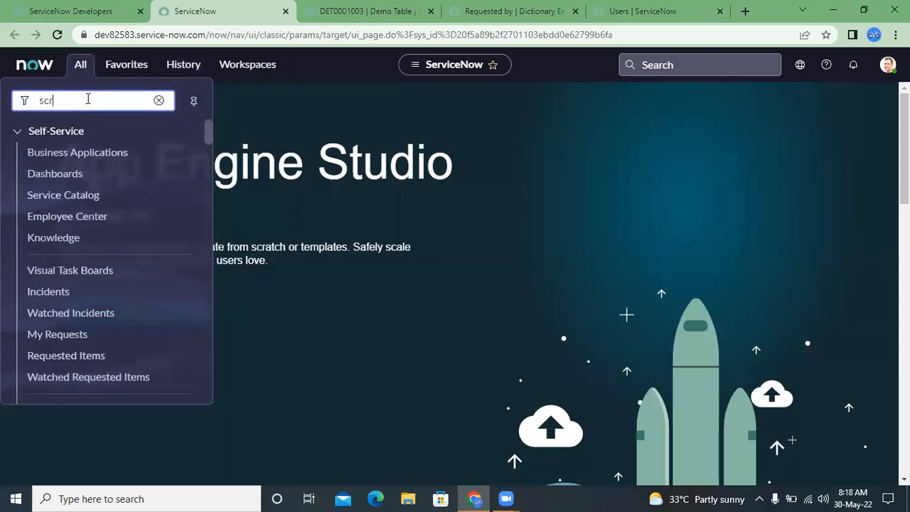
pyautogui.write('ipti')
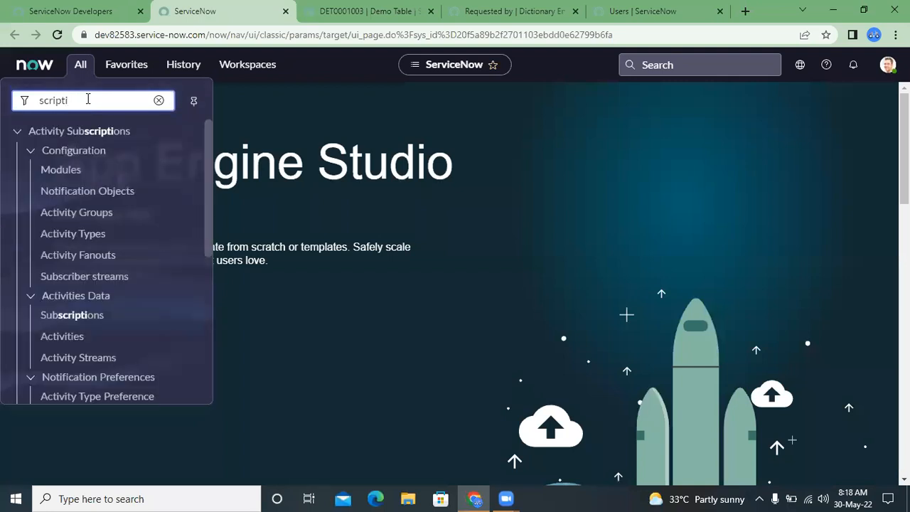
pyautogui.write('ncinc')
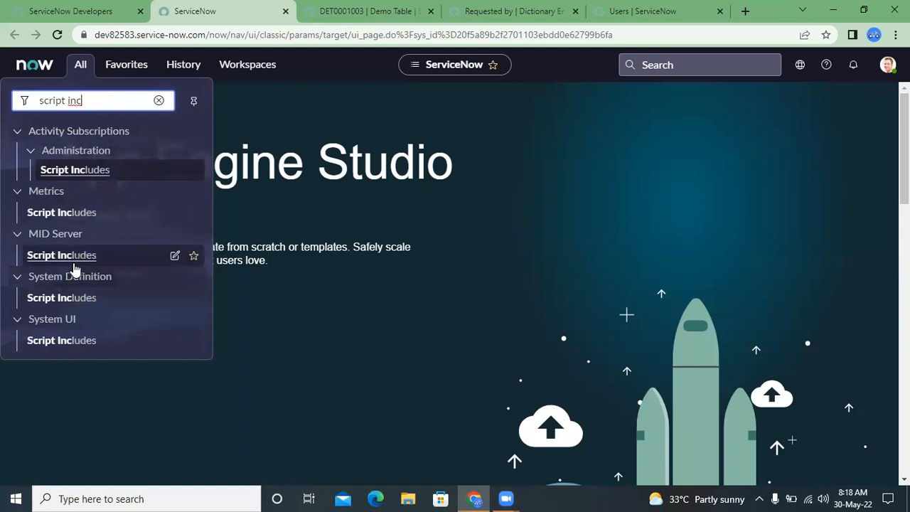
# - Open the System UI Script Includes list in a separate tab, sort it by Updated and open the RefQualUtils record
pyautogui.keyDown('ctrl'); pyautogui.click(62, 343); pyautogui.keyUp('ctrl')
pyautogui.click(291, 9)
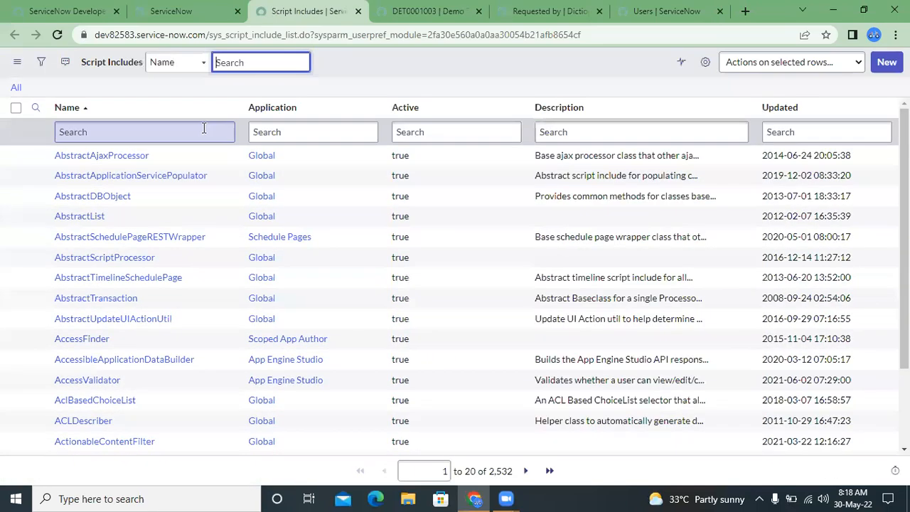
pyautogui.click(783, 107)
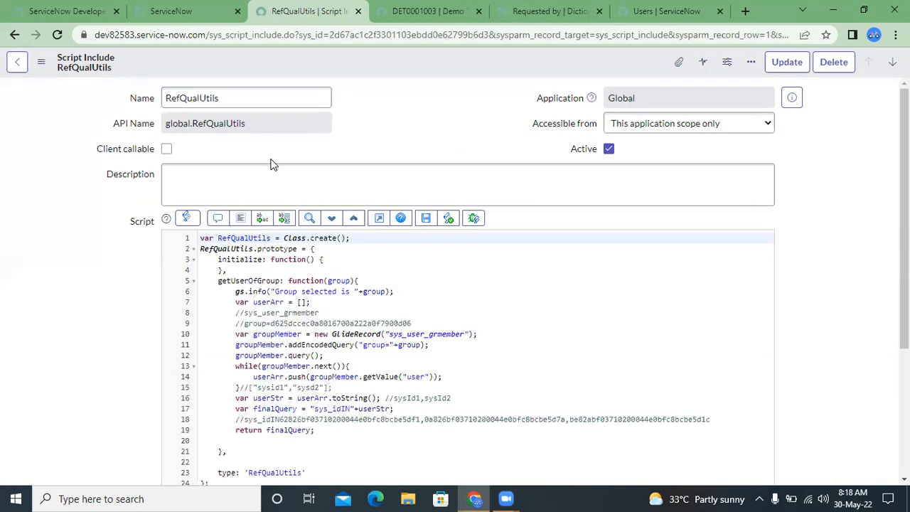
# - Collapse the getUserOfGroup function in the RefQualUtils script and add a function getITUsers: function(category){ } below it
pyautogui.click(193, 282)
pyautogui.click(317, 293)
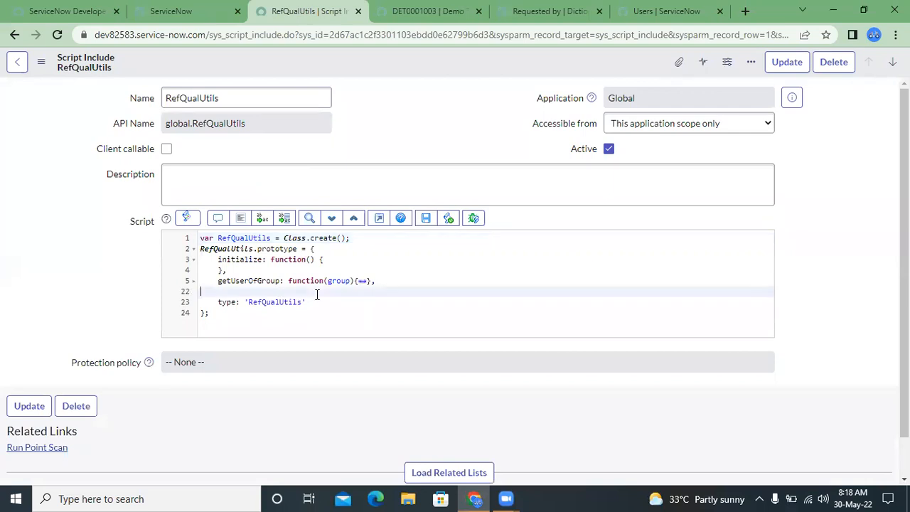
pyautogui.click(386, 283)
pyautogui.press('Return')
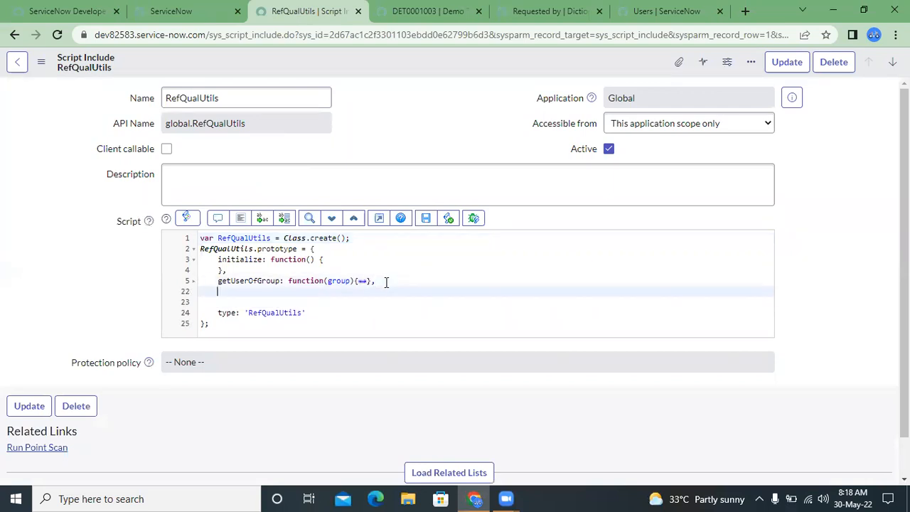
pyautogui.write('ge')
pyautogui.write('tUse')
pyautogui.write('ITUse')
pyautogui.write('rs: funct')
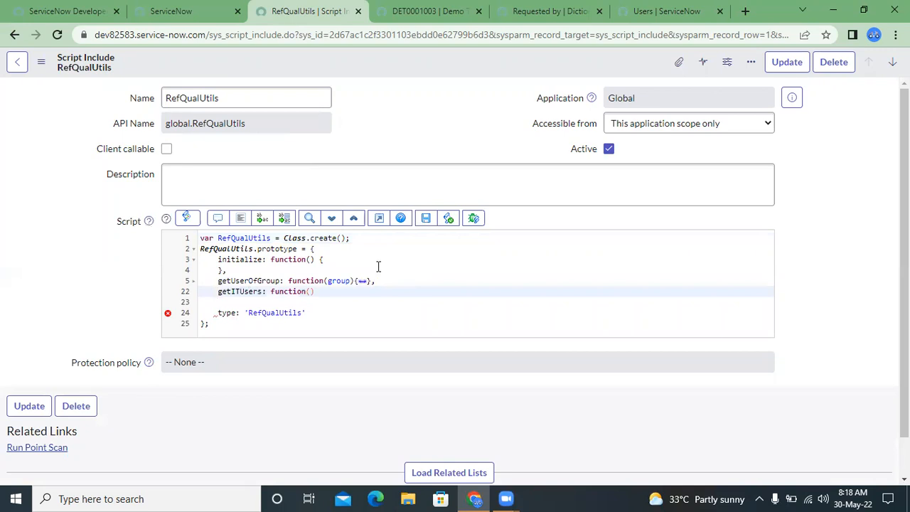
pyautogui.write('ion(category){')
pyautogui.press('Return')
# - Add an if(category == "software"){ } block inside the getITUsers function
pyautogui.write('if')
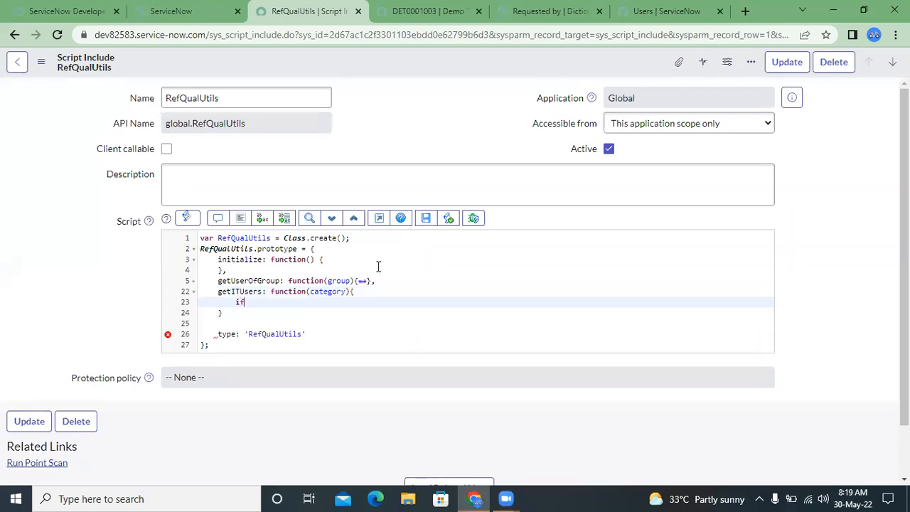
pyautogui.write('(category == "')
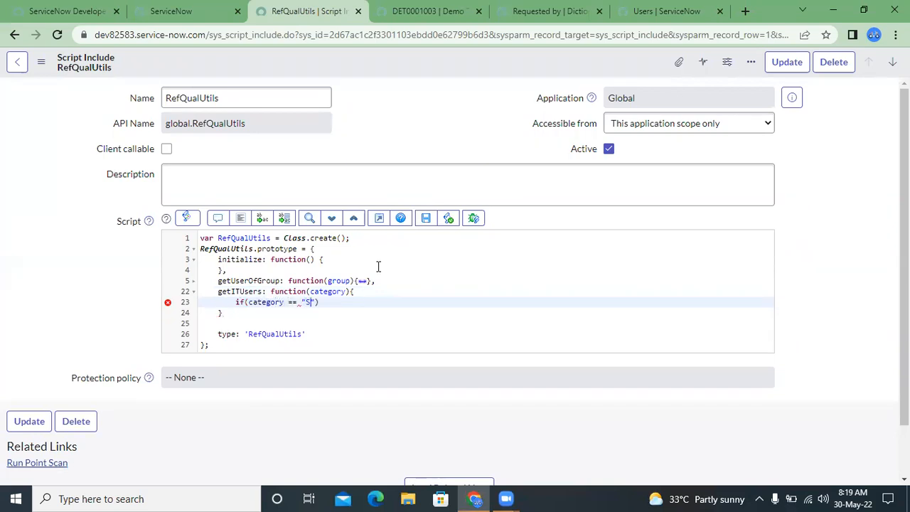
pyautogui.write('software")')
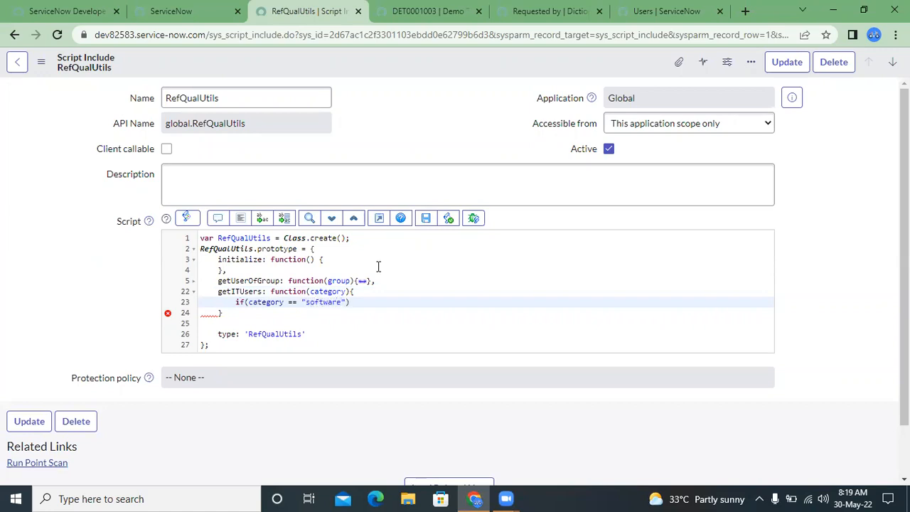
pyautogui.write('{')
pyautogui.press('Return')
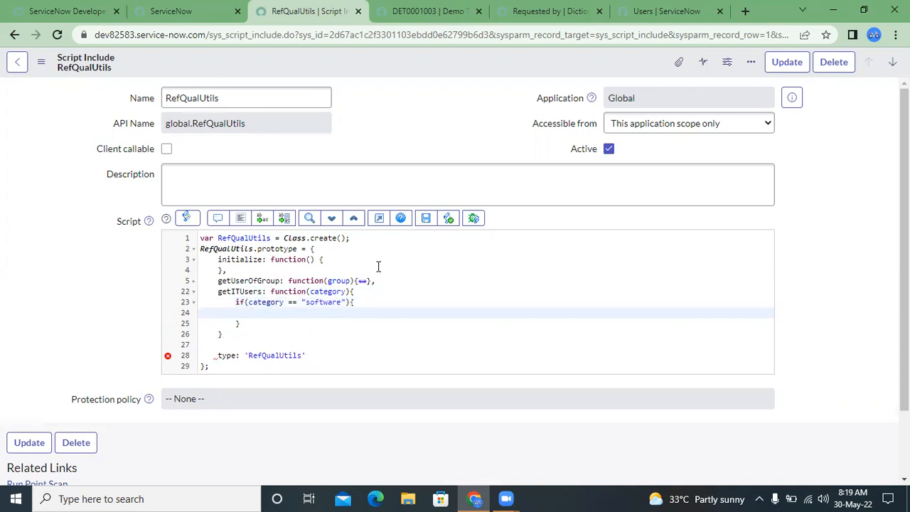
# - Review the Reference qual query in the Requested by dictionary entry, the RefQualUtils script and the fields of DET0001003
pyautogui.hotkey('ctrl', 'Tab')
pyautogui.hotkey('ctrl', 'Tab')
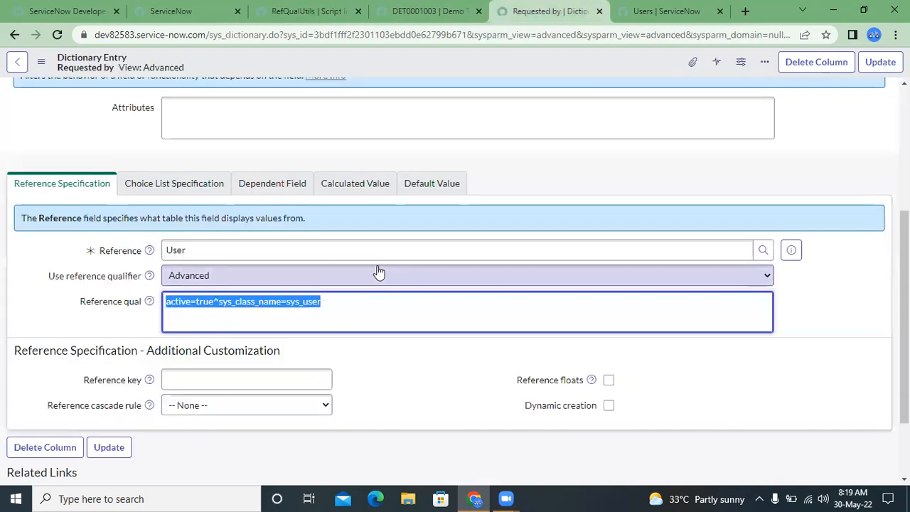
pyautogui.click(333, 307)
pyautogui.click(430, 8)
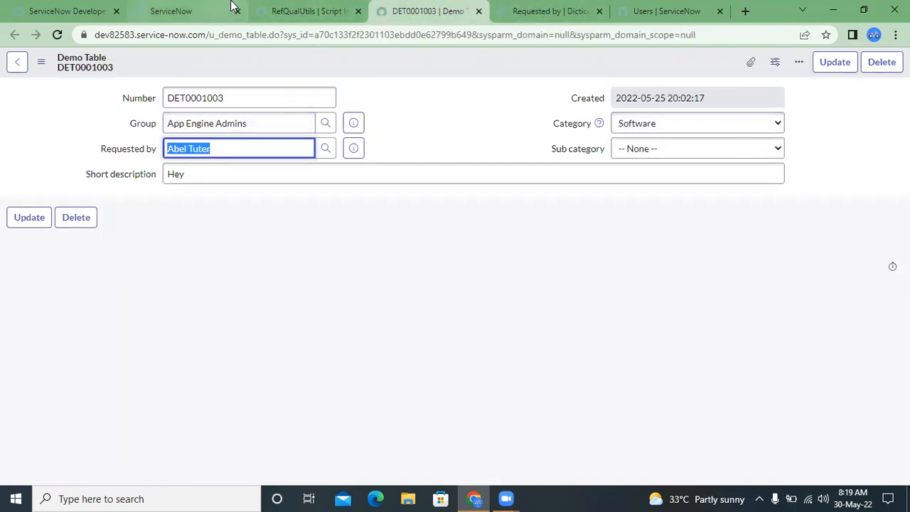
pyautogui.click(300, 150)
pyautogui.click(538, 9)
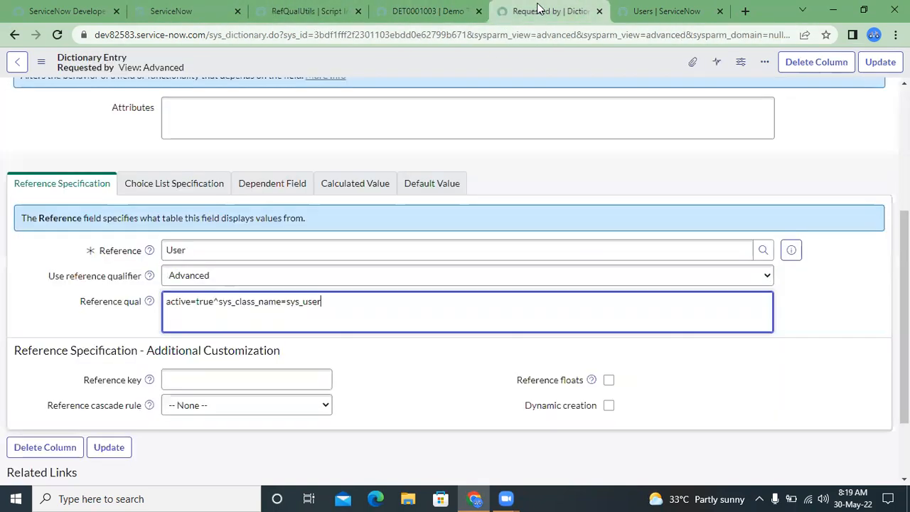
pyautogui.click(159, 9)
pyautogui.click(309, 11)
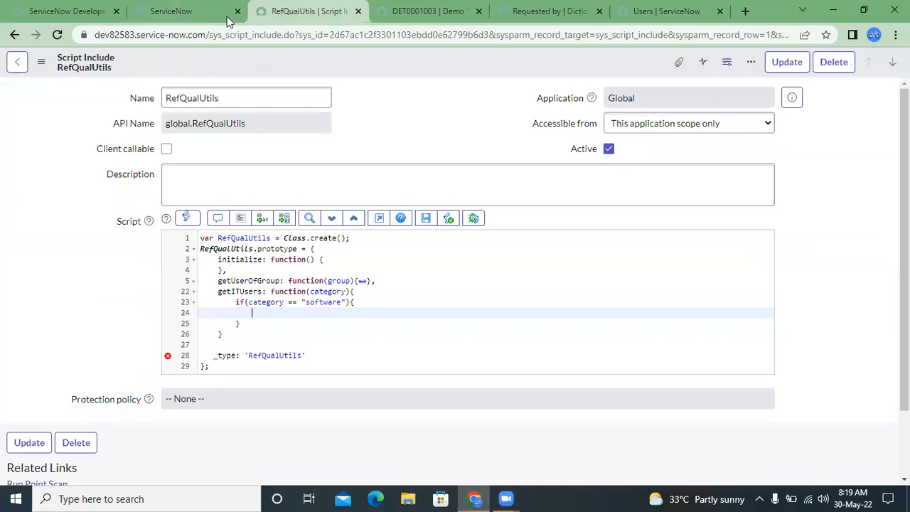
pyautogui.click(410, 6)
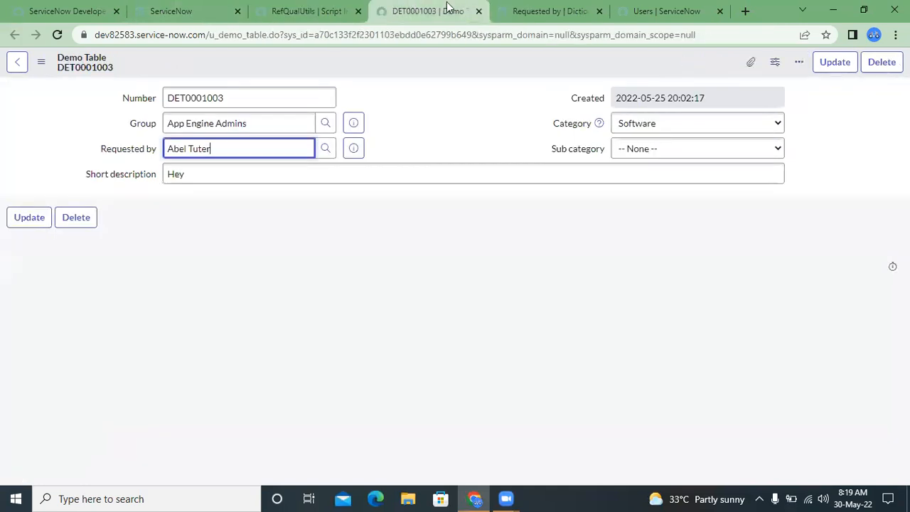
# - Switch to the Users list and remove its Class = User filter condition
pyautogui.click(636, 8)
pyautogui.click(29, 88)
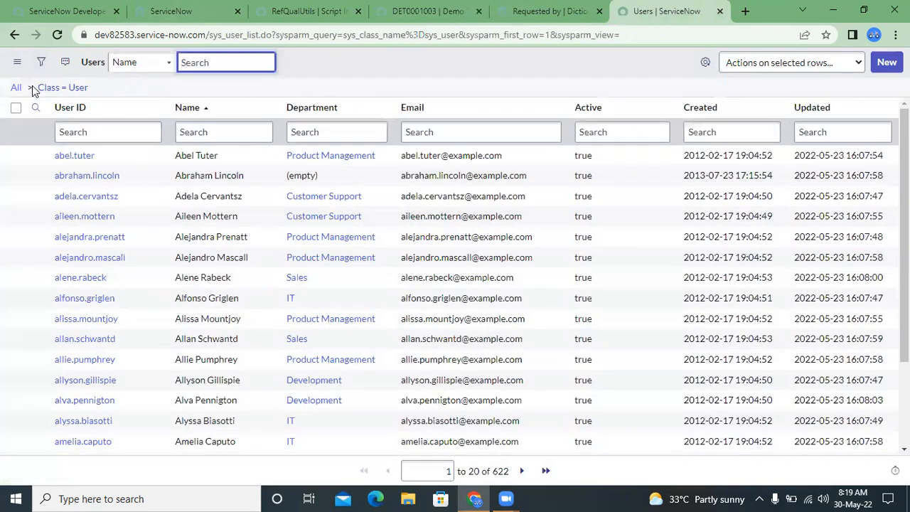
pyautogui.click(30, 87)
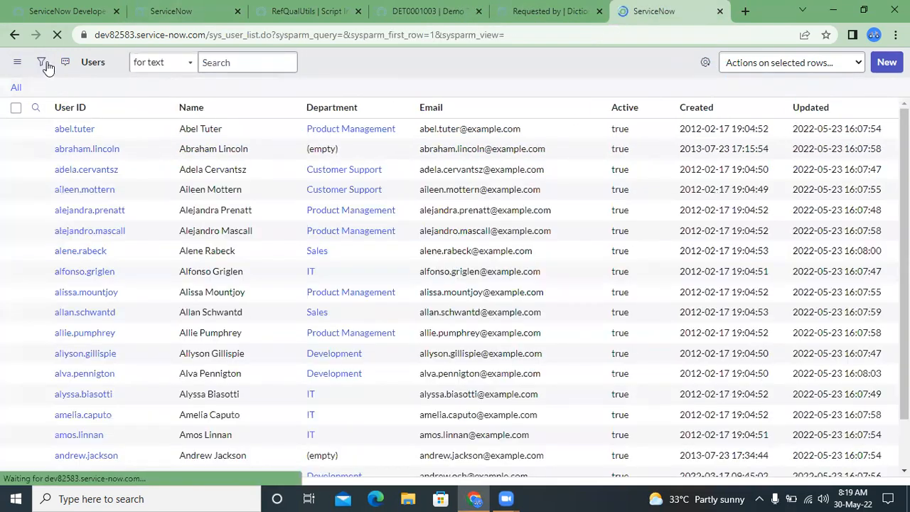
# - Filter the Users list by the condition Department is IT and copy the resulting query
pyautogui.click(43, 63)
pyautogui.click(82, 123)
pyautogui.write('depa')
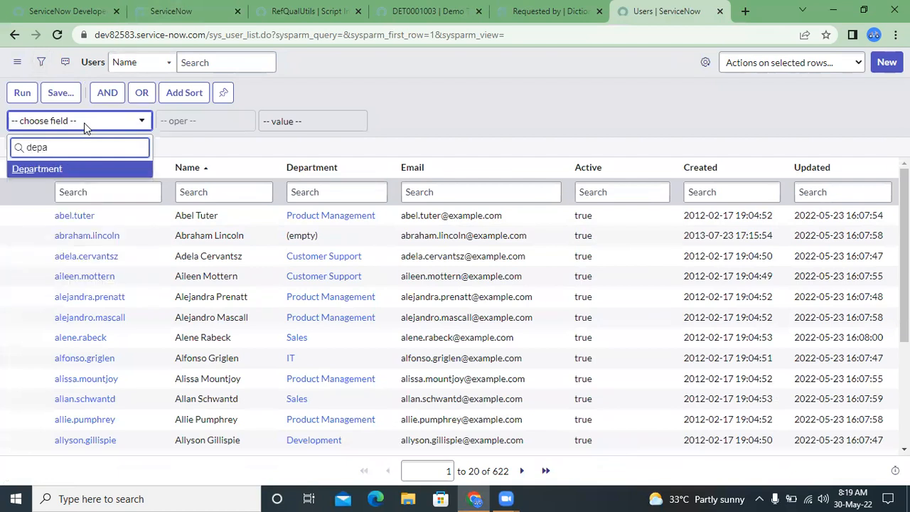
pyautogui.press('Return')
pyautogui.click(283, 126)
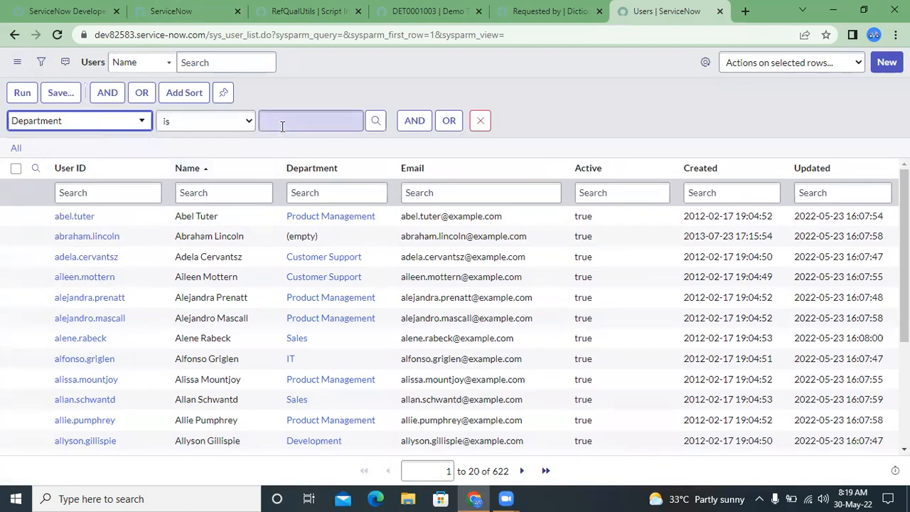
pyautogui.write('IT')
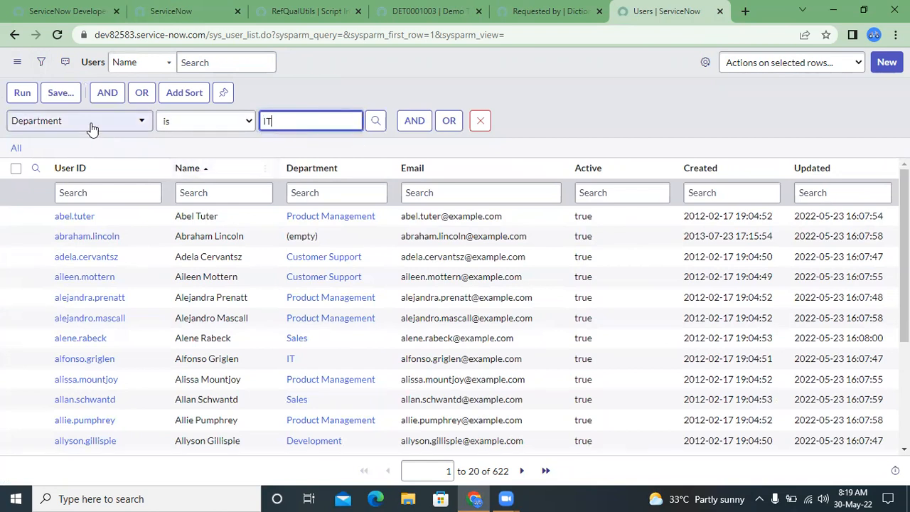
pyautogui.click(22, 93)
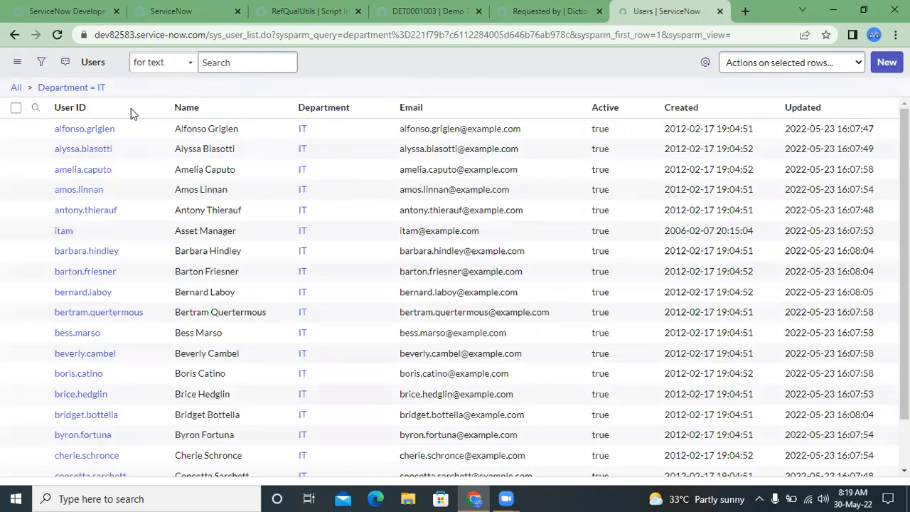
pyautogui.rightClick(94, 90)
pyautogui.click(121, 132)
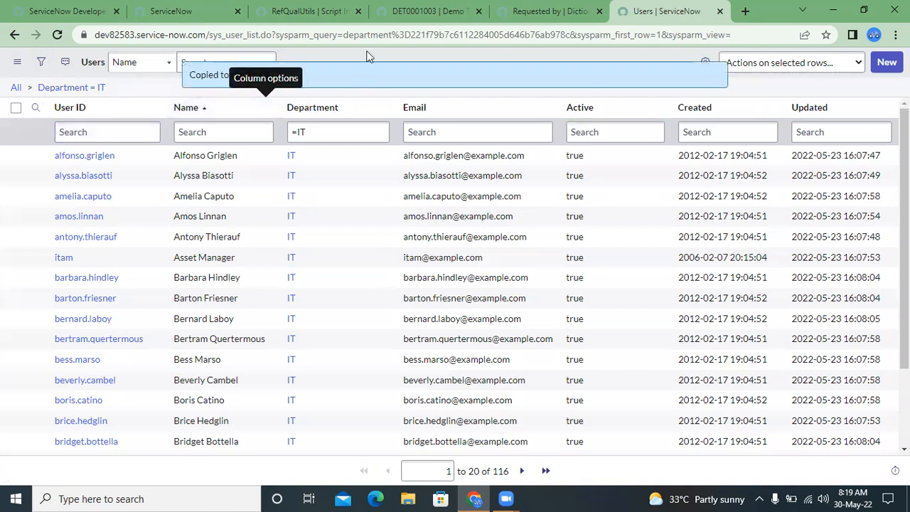
pyautogui.click(261, 5)
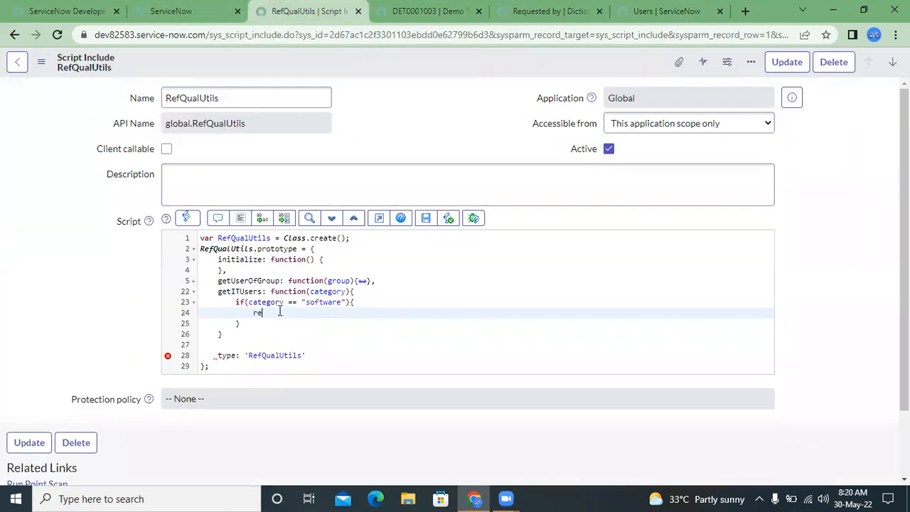
pyautogui.press('BackSpace')
pyautogui.write('n "')
pyautogui.hotkey('ctrl', 'v')
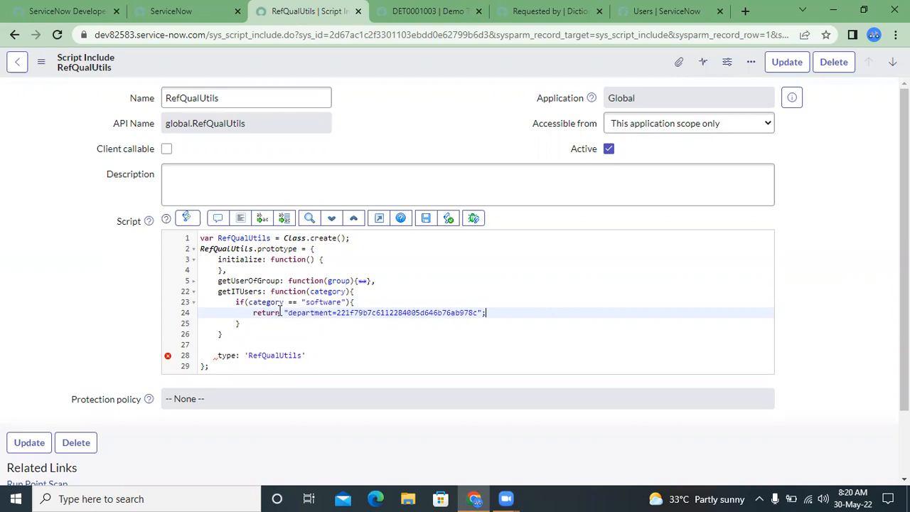
# - Add an else branch with return "active=true"; to getITUsers and put a comma after the function's closing brace
pyautogui.press('Down')
pyautogui.write('else')
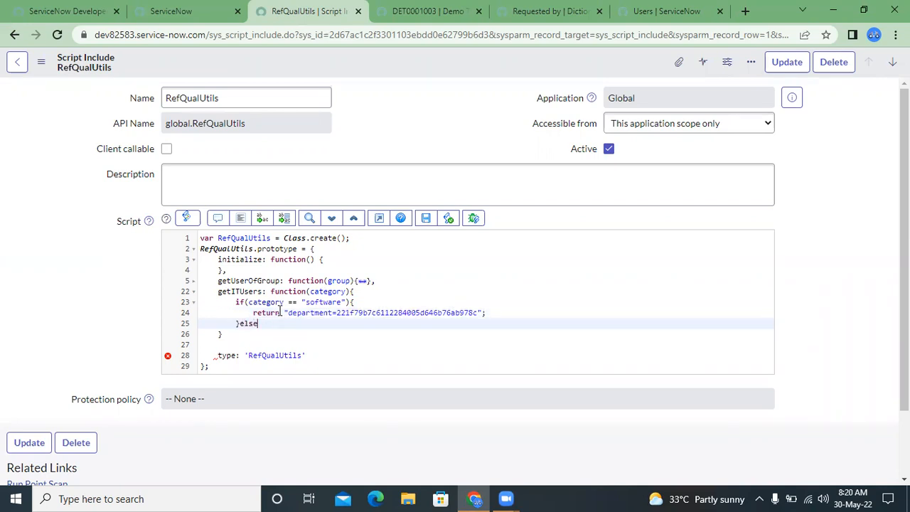
pyautogui.write('{')
pyautogui.press('Return')
pyautogui.write('retu')
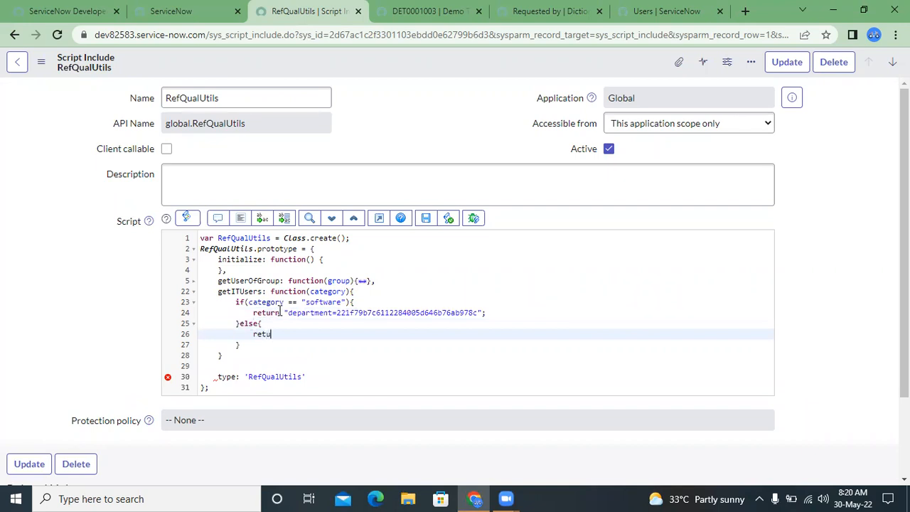
pyautogui.write('rn "a')
pyautogui.press('BackSpace')
pyautogui.write('ve=true";')
pyautogui.click(246, 352)
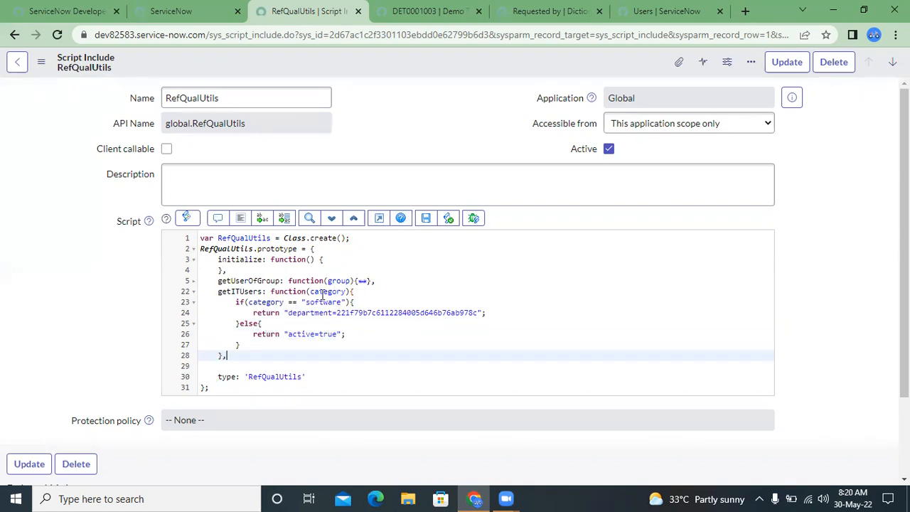
pyautogui.click(232, 281)
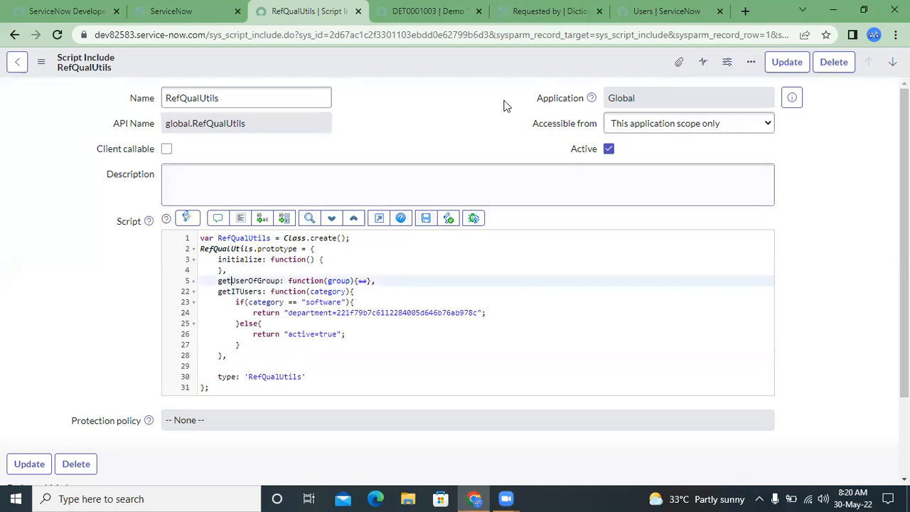
# - Replace the Reference qual text of the Requested by dictionary entry with "javascript:"
pyautogui.click(665, 11)
pyautogui.click(564, 7)
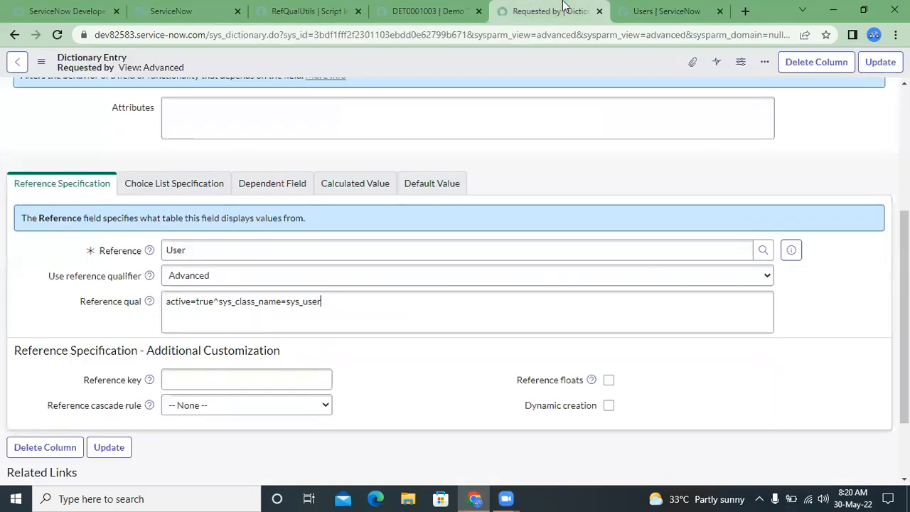
pyautogui.tripleClick(184, 305)
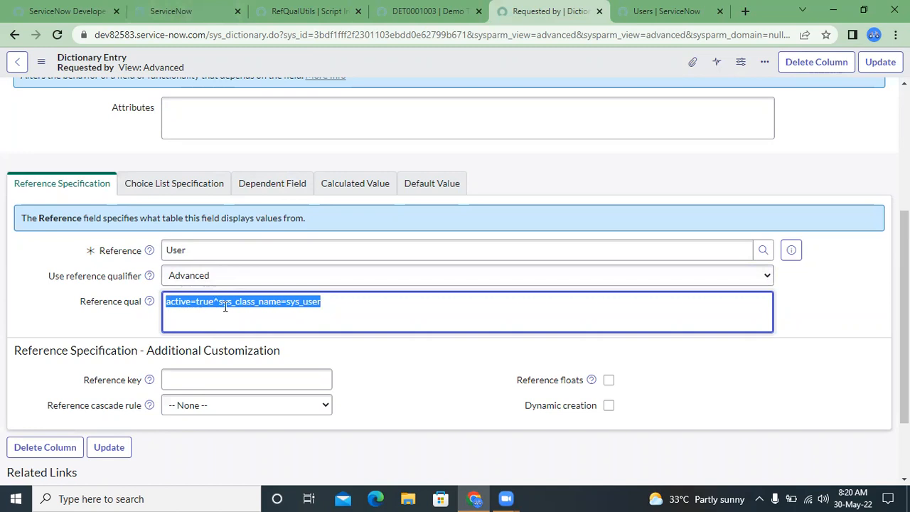
pyautogui.press('BackSpace')
pyautogui.write('j')
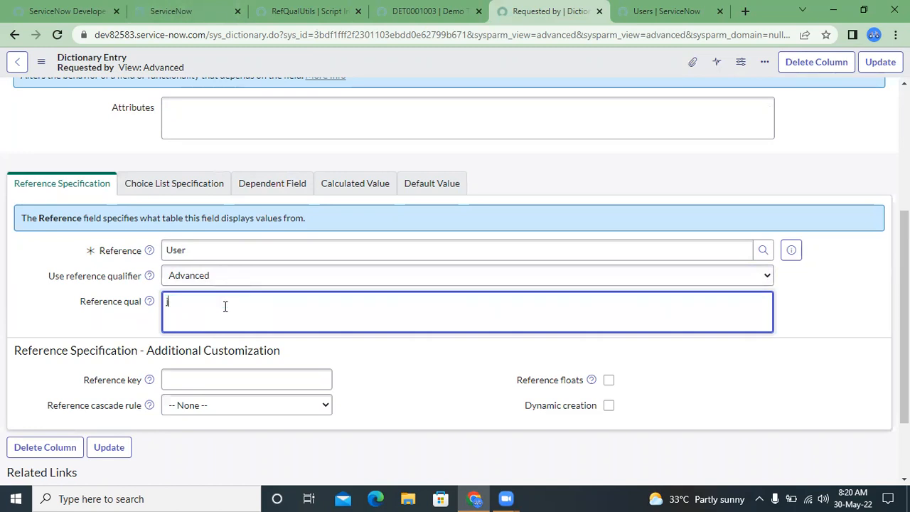
pyautogui.write('avascript:')
# - Append "new RefQualUtils()" to the Reference qual, copying the name from the script include
pyautogui.click(287, 9)
pyautogui.doubleClick(200, 99)
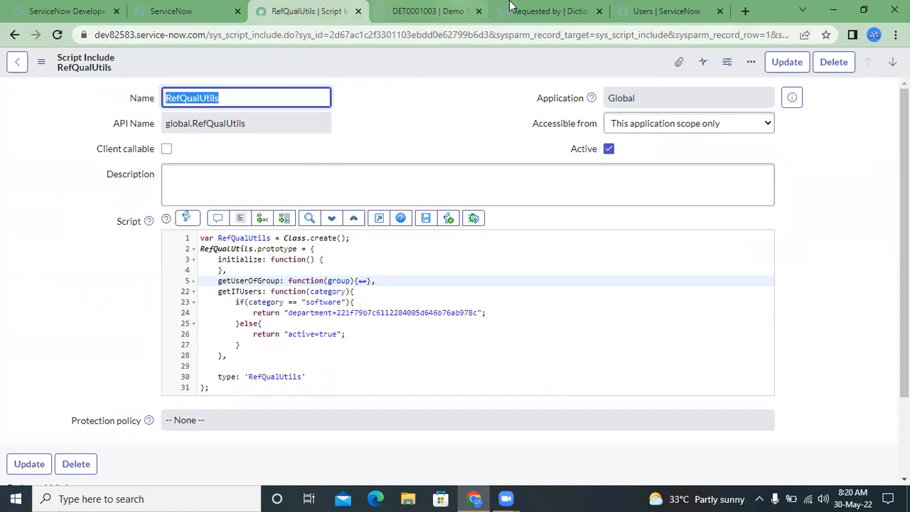
pyautogui.click(551, 11)
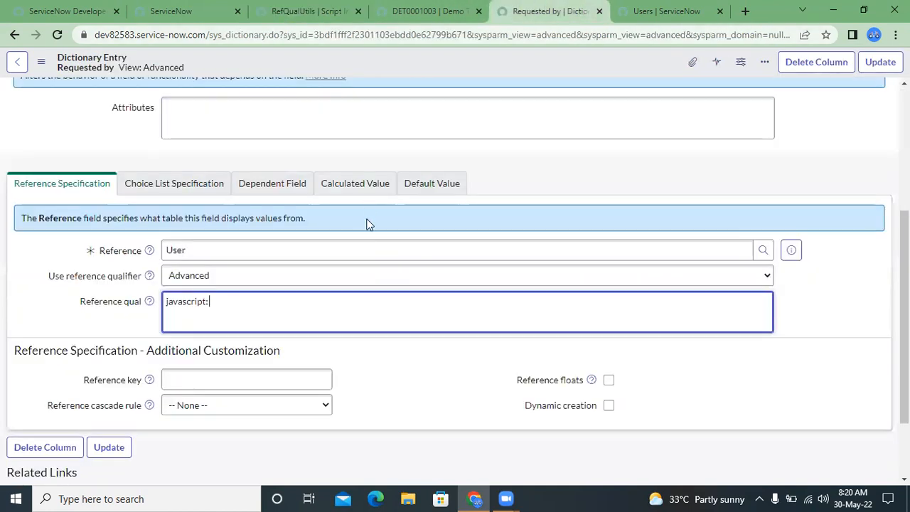
pyautogui.write('new')
pyautogui.hotkey('ctrl', 'v')
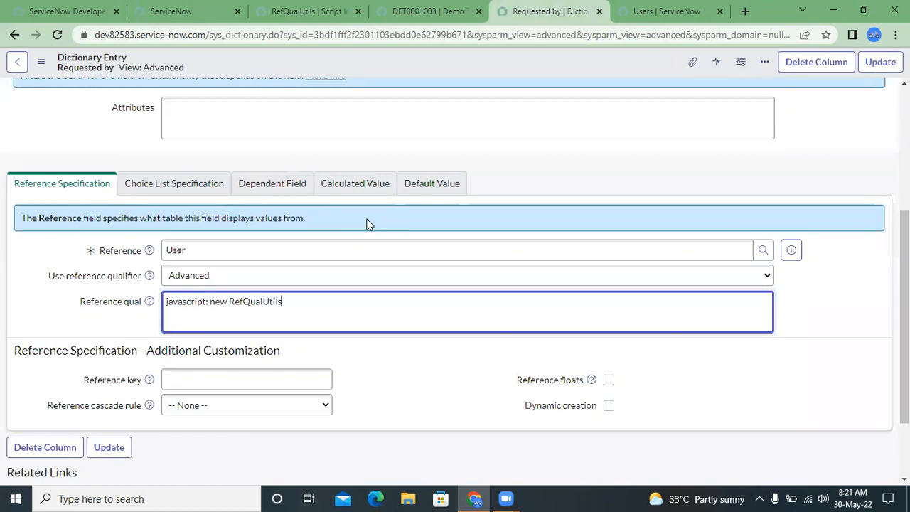
pyautogui.write('()')
# - Copy the getITUsers function name from the script include and append ".getITUsers" to the Reference qual
pyautogui.hotkey('ctrl', 'shift', 'Tab')
pyautogui.hotkey('ctrl', 'shift', 'Tab')
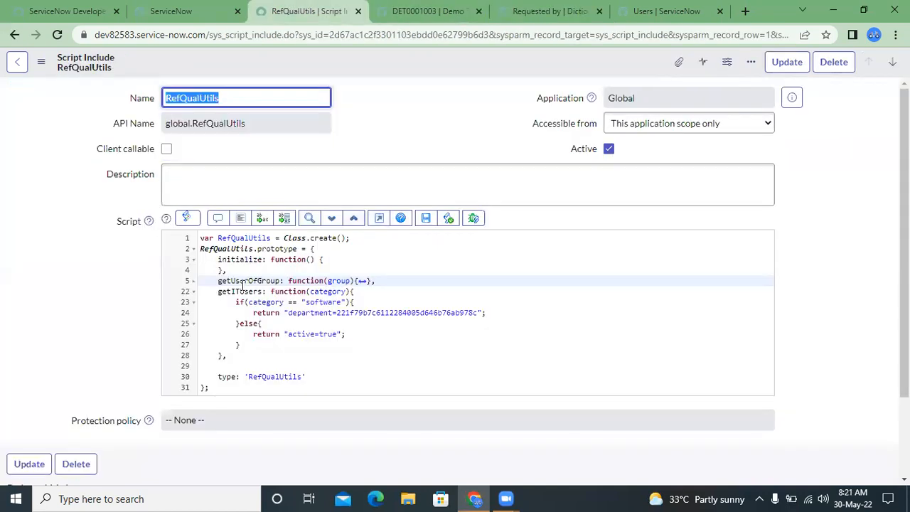
pyautogui.doubleClick(237, 291)
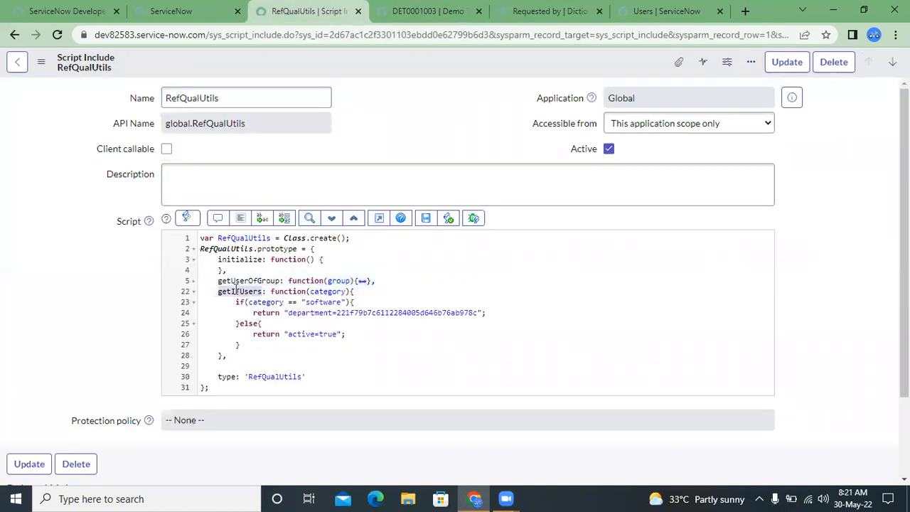
pyautogui.hotkey('ctrl', 'Tab')
pyautogui.hotkey('ctrl', 'Tab')
pyautogui.click(321, 300)
pyautogui.write('.')
pyautogui.hotkey('ctrl', 'v')
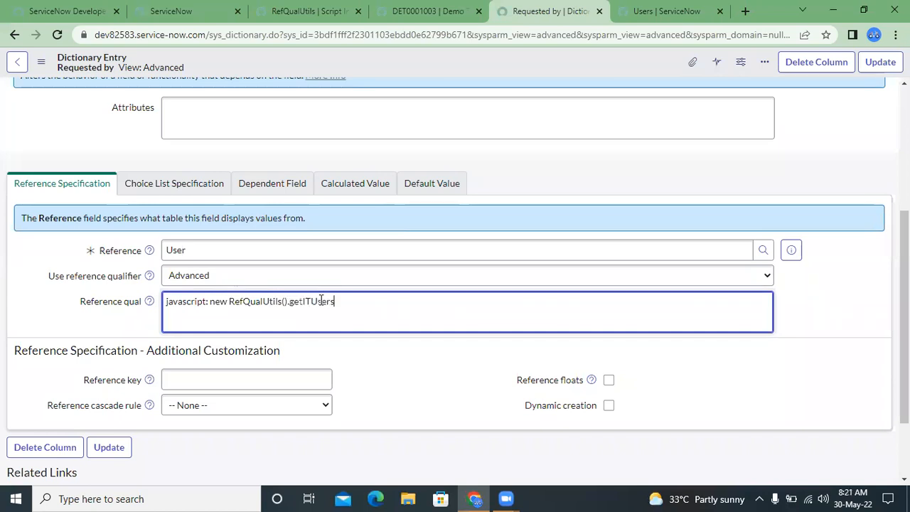
# - Pass the category to the call by adding "(current.u_category)" at the end of the Reference qual
pyautogui.write('(')
pyautogui.write('current')
pyautogui.write('.cate')
pyautogui.press('BackSpace')
pyautogui.press('BackSpace')
pyautogui.press('BackSpace')
pyautogui.write('u_category')
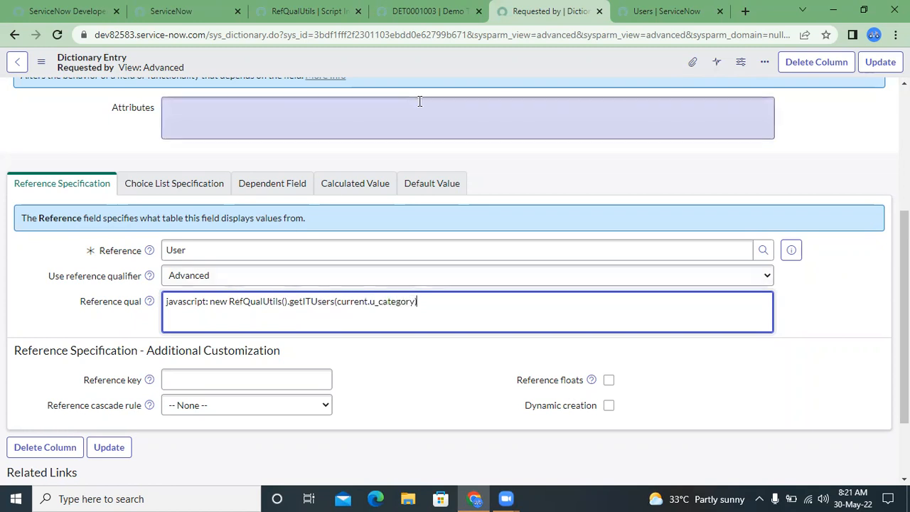
# - Save the Requested by dictionary entry and the RefQualUtils script include, and check the saved Reference qual
pyautogui.click(410, 74)
pyautogui.rightClick(411, 75)
pyautogui.click(428, 76)
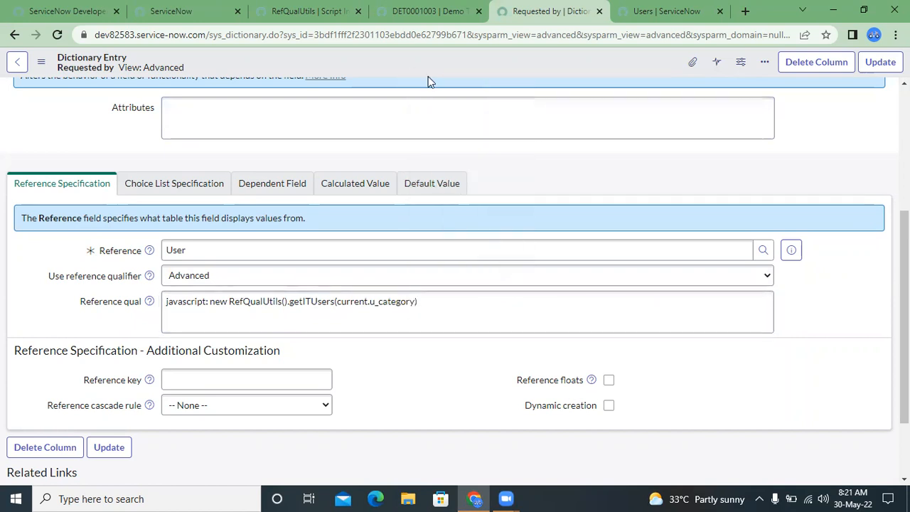
pyautogui.click(302, 11)
pyautogui.rightClick(384, 66)
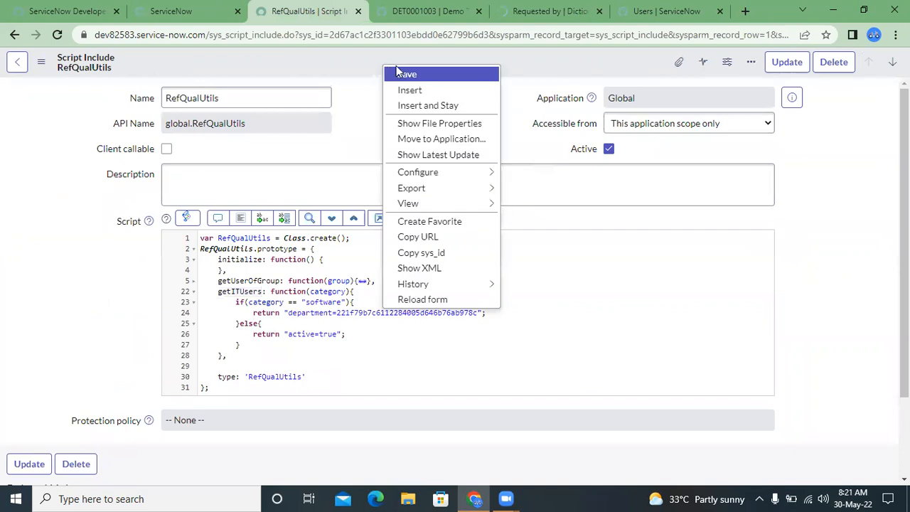
pyautogui.click(407, 75)
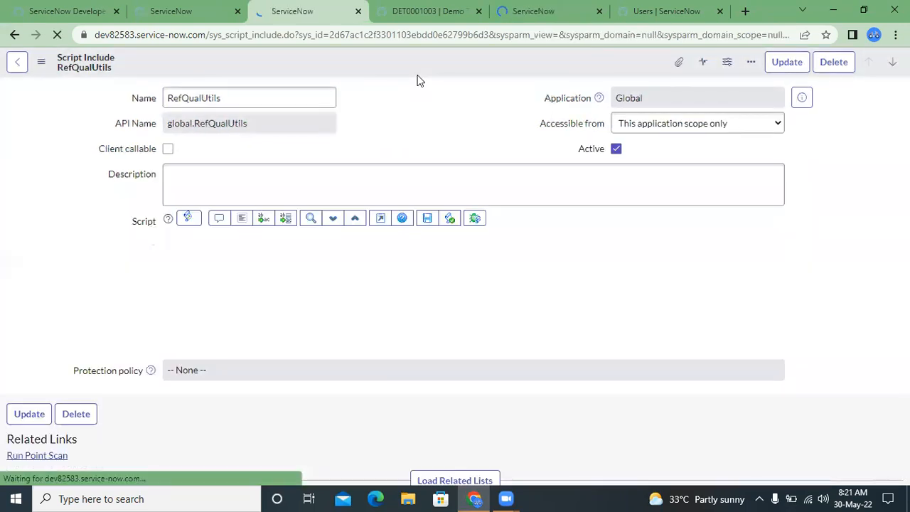
pyautogui.click(588, 6)
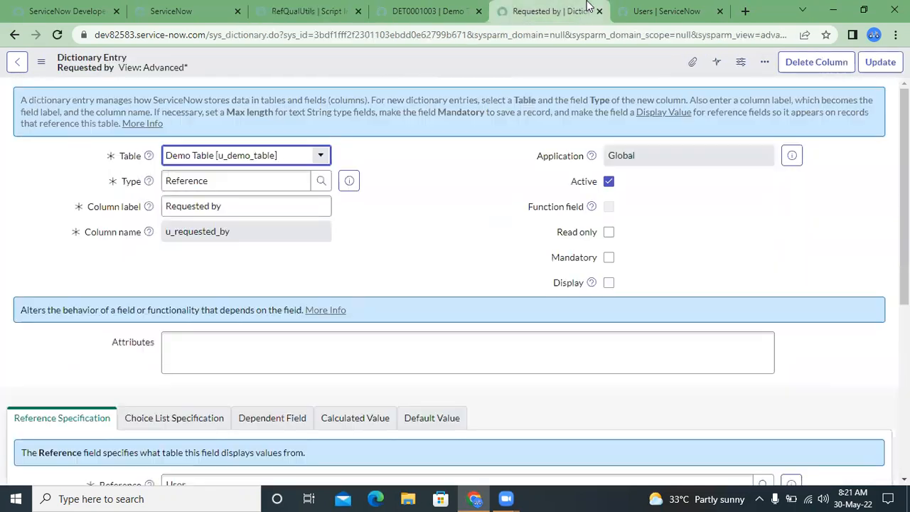
pyautogui.scroll(-5, 438, 206)
pyautogui.scroll(1, 440, 208)
pyautogui.click(422, 238)
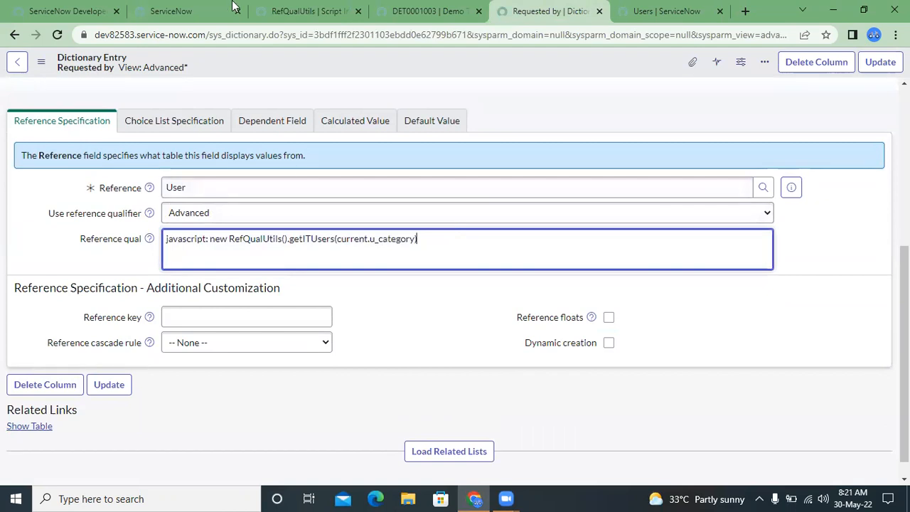
# - Reload the Demo Table record, discarding unsaved changes, and set its Category to Software
pyautogui.click(427, 11)
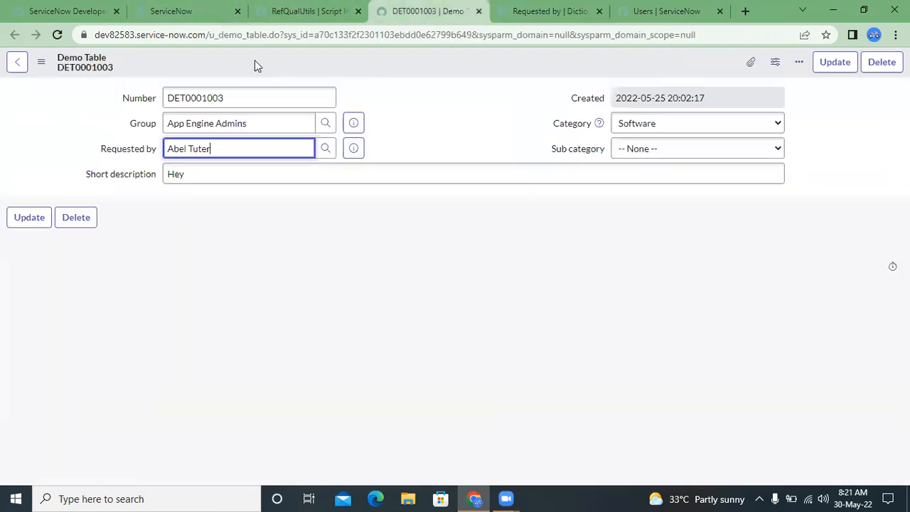
pyautogui.click(54, 31)
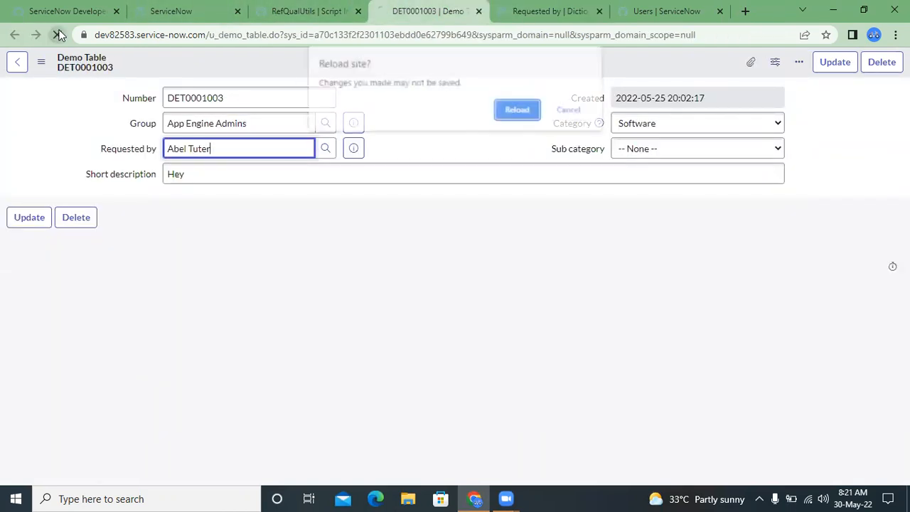
pyautogui.click(522, 111)
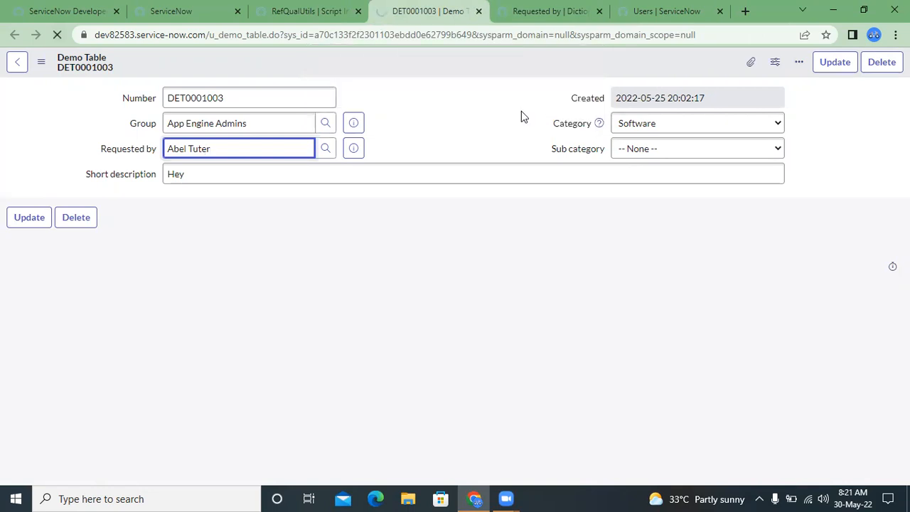
pyautogui.click(654, 126)
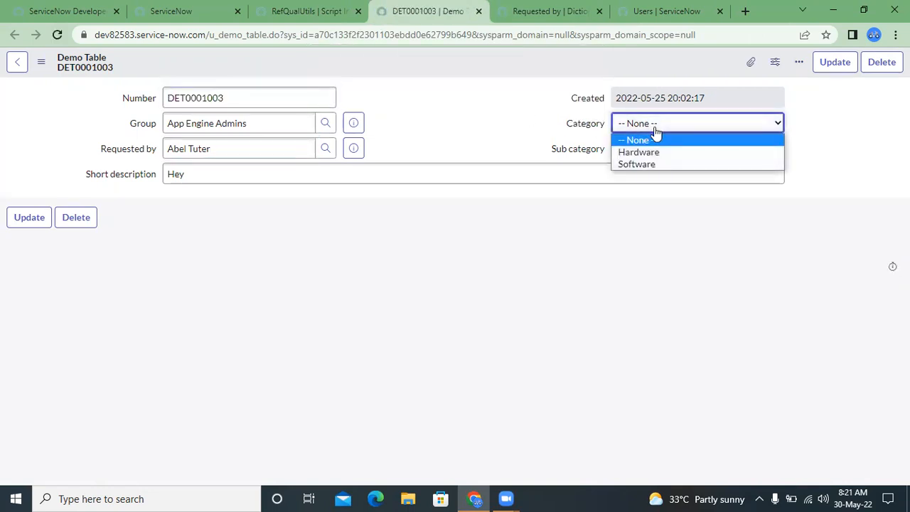
pyautogui.click(640, 165)
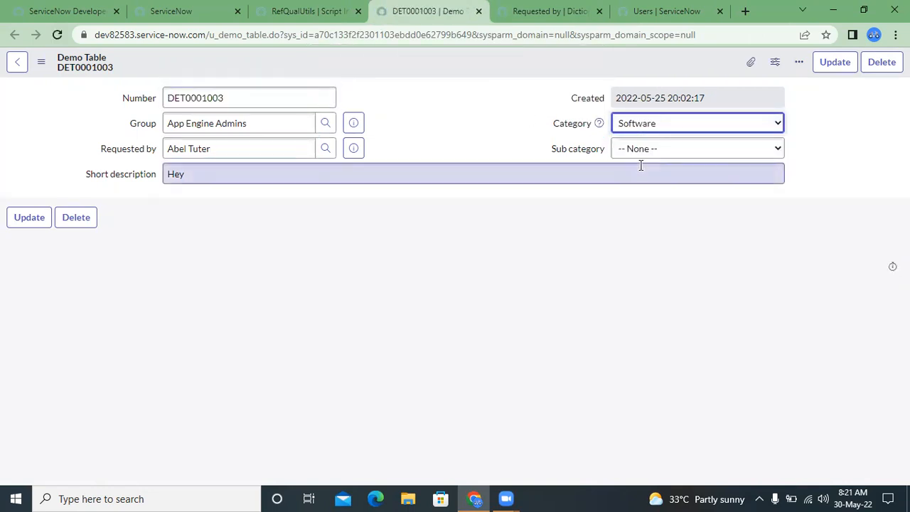
# - Open the Requested by lookup list to check the users offered for the Software category
pyautogui.click(324, 148)
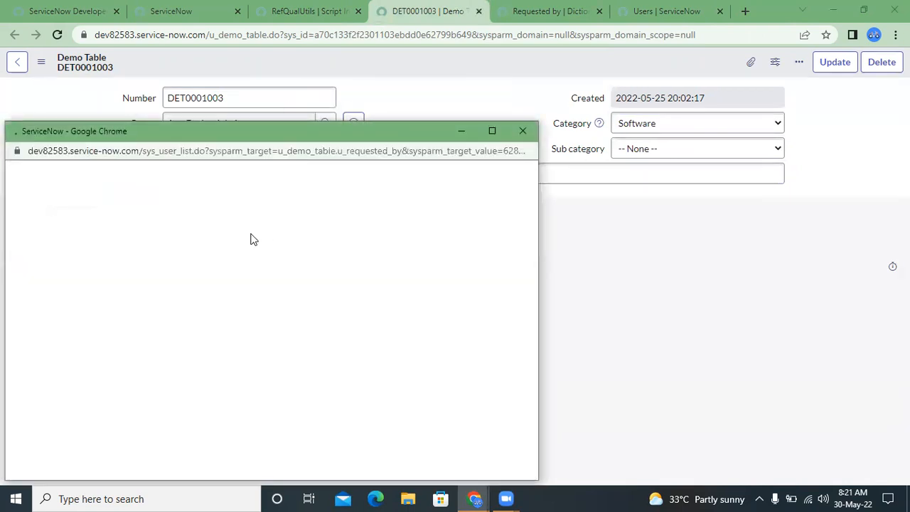
pyautogui.doubleClick(313, 465)
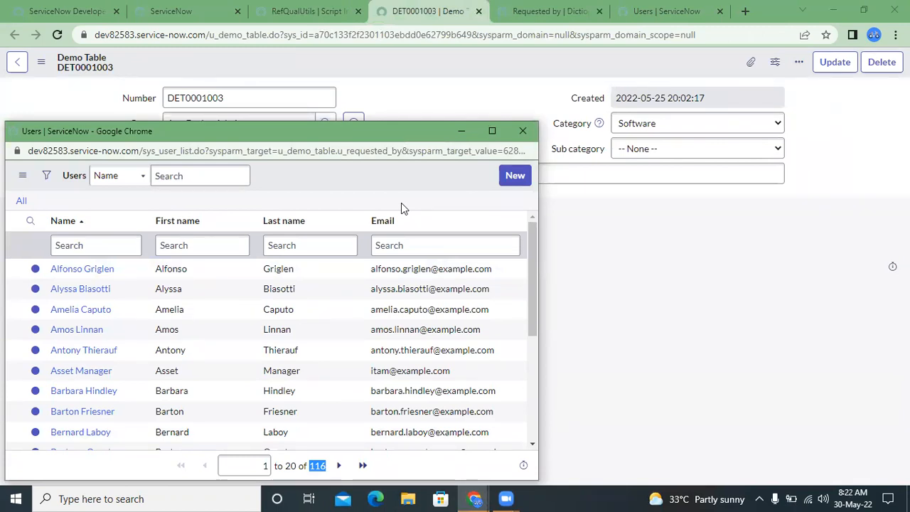
pyautogui.click(518, 126)
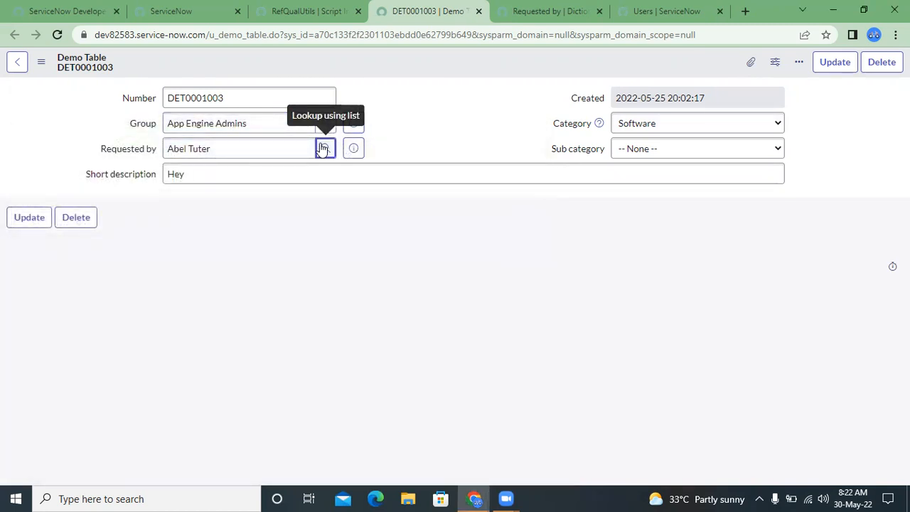
pyautogui.click(324, 148)
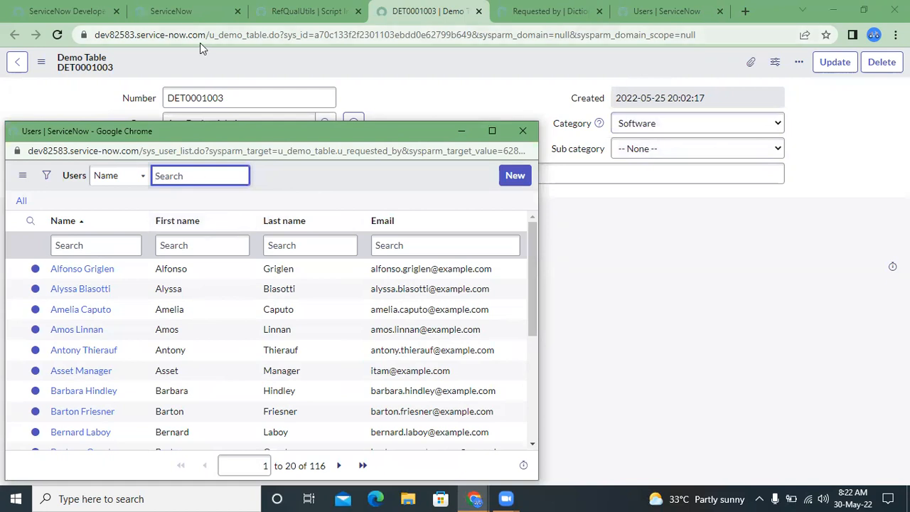
# - Review the software condition and its department query in the getITUsers function of the RefQualUtils script include
pyautogui.click(285, 5)
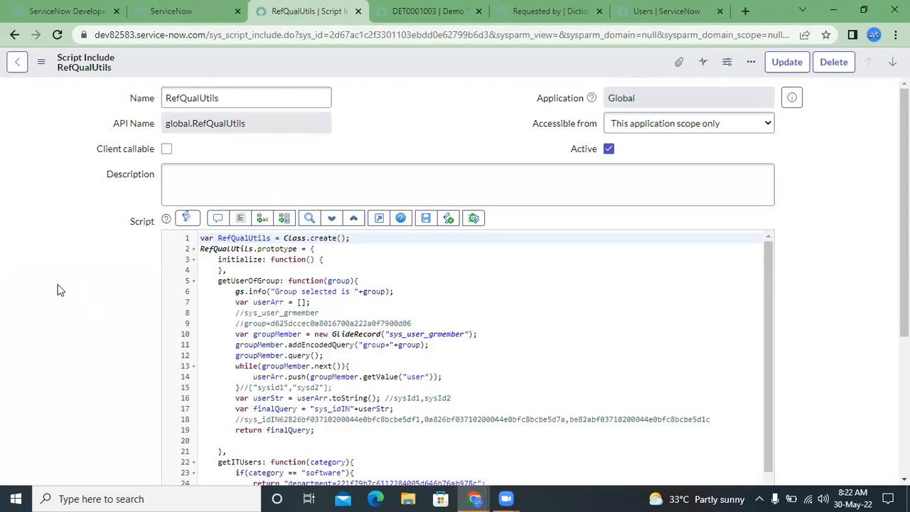
pyautogui.scroll(-2, 236, 352)
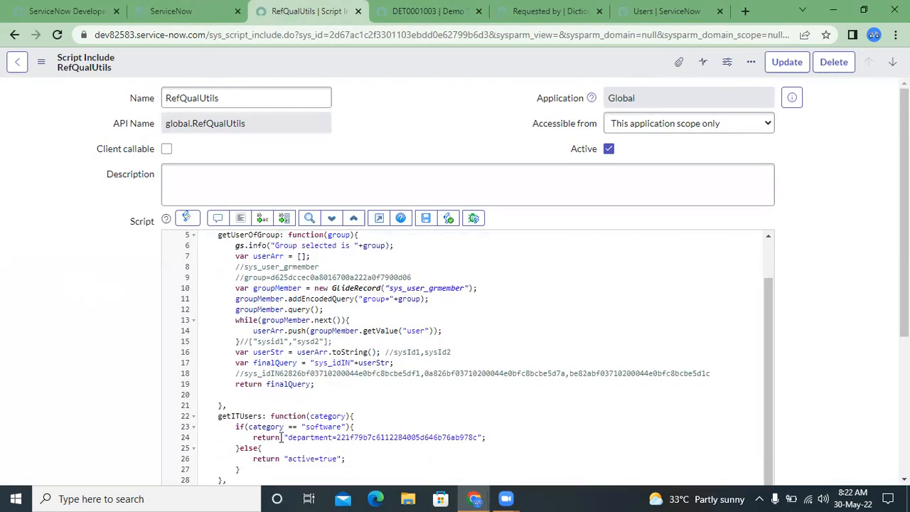
pyautogui.moveTo(284, 437); pyautogui.dragTo(462, 439)
pyautogui.click(461, 438)
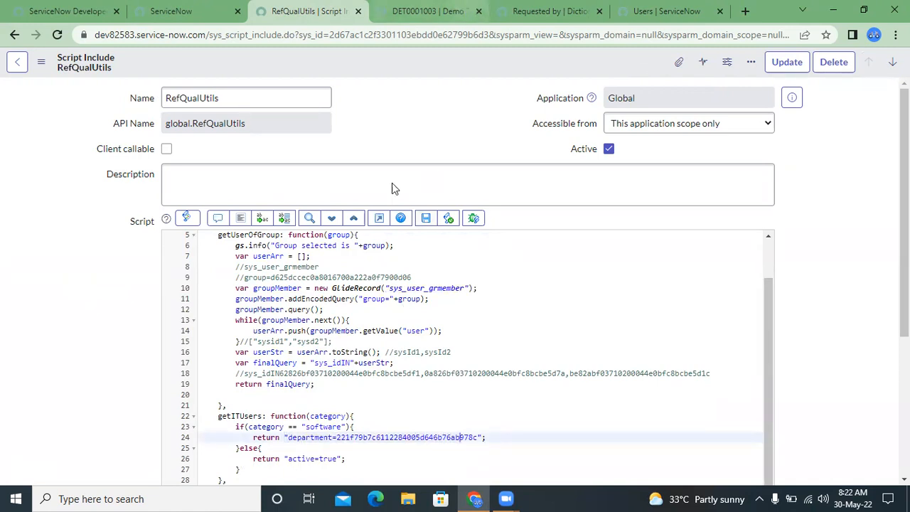
pyautogui.moveTo(287, 437); pyautogui.dragTo(482, 437)
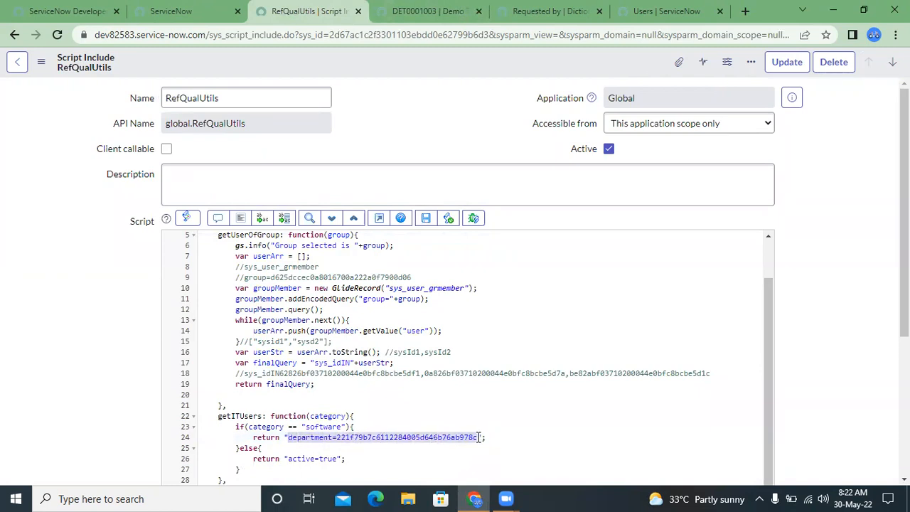
pyautogui.click(478, 437)
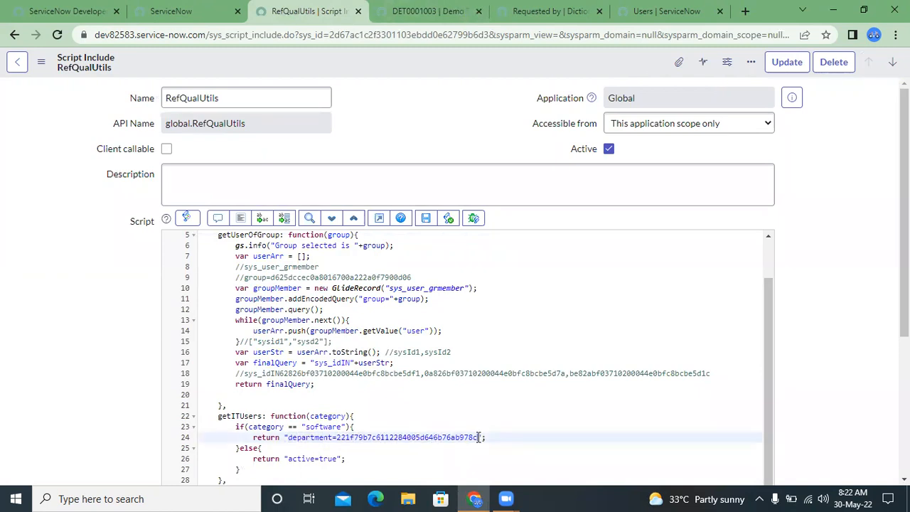
pyautogui.moveTo(479, 438); pyautogui.dragTo(310, 427)
pyautogui.click(309, 428)
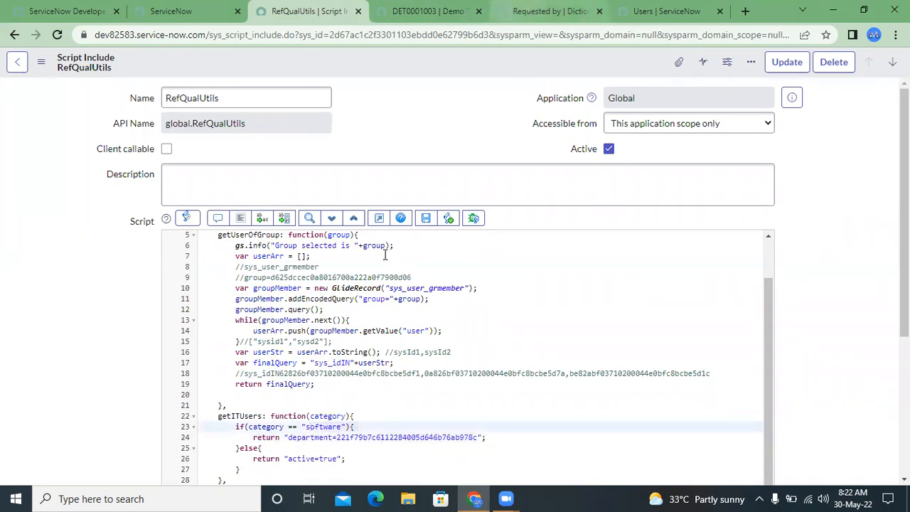
# - Set the Demo Table record's Category to Hardware and look through the users in the Requested by lookup list
pyautogui.click(552, 6)
pyautogui.click(427, 10)
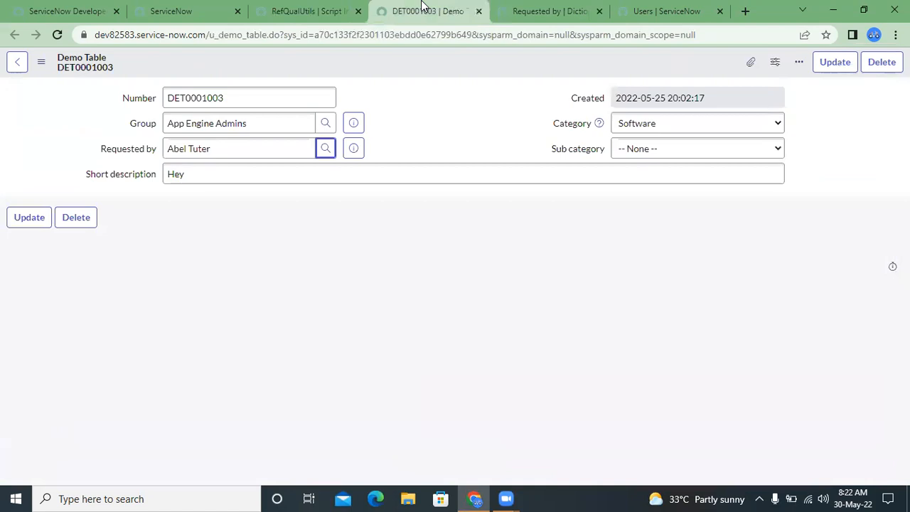
pyautogui.click(694, 128)
pyautogui.click(665, 153)
pyautogui.click(324, 148)
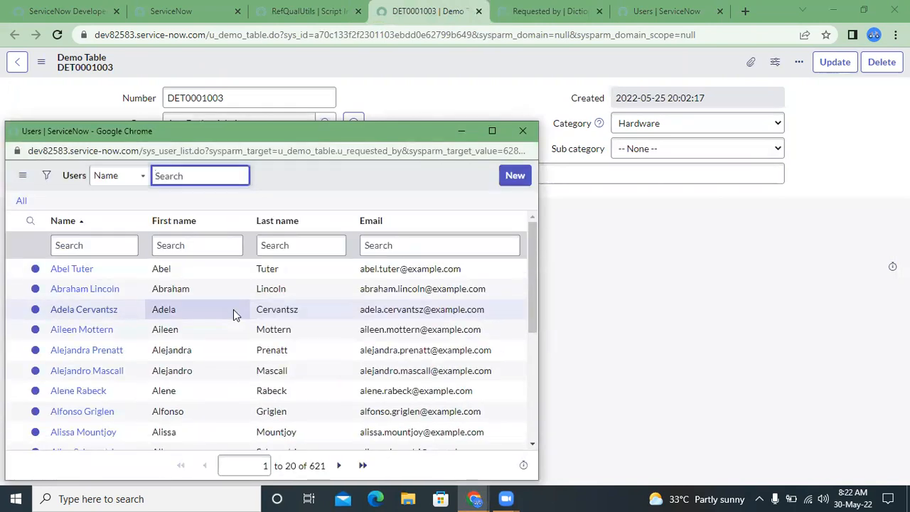
pyautogui.scroll(-3, 233, 309)
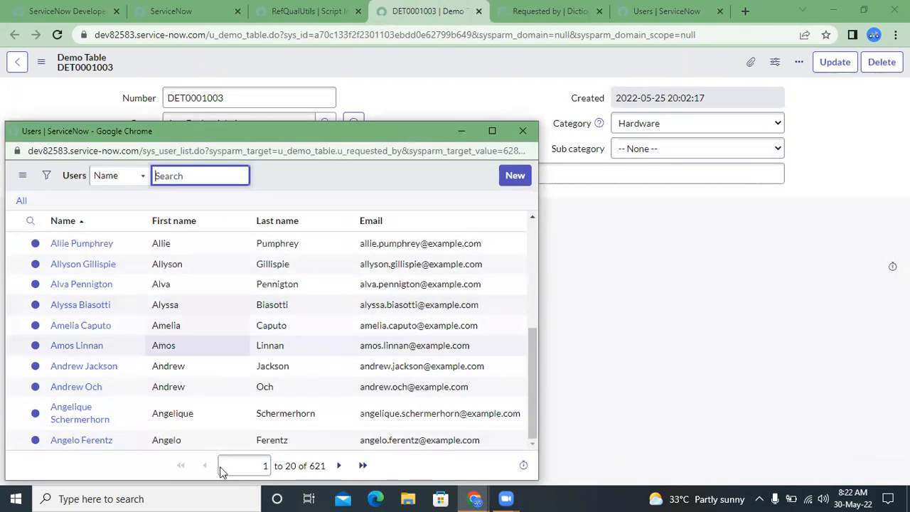
pyautogui.click(559, 493)
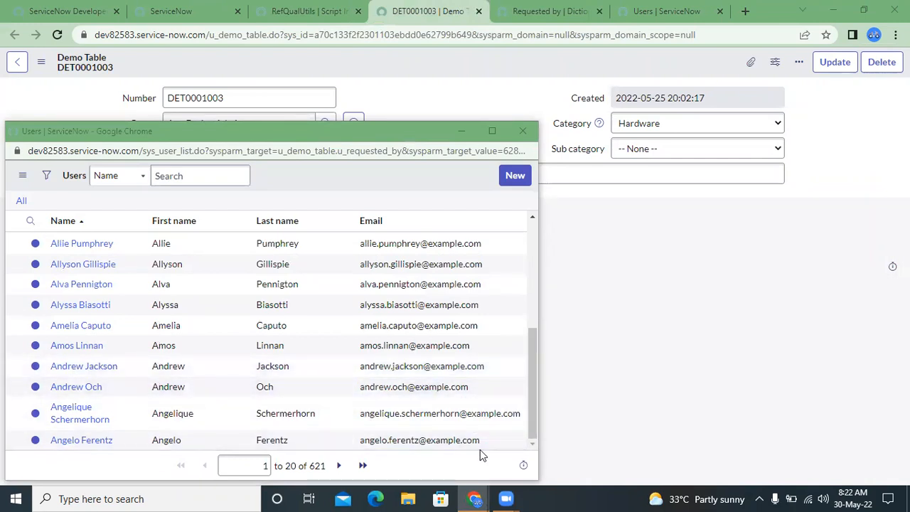
pyautogui.moveTo(483, 496)
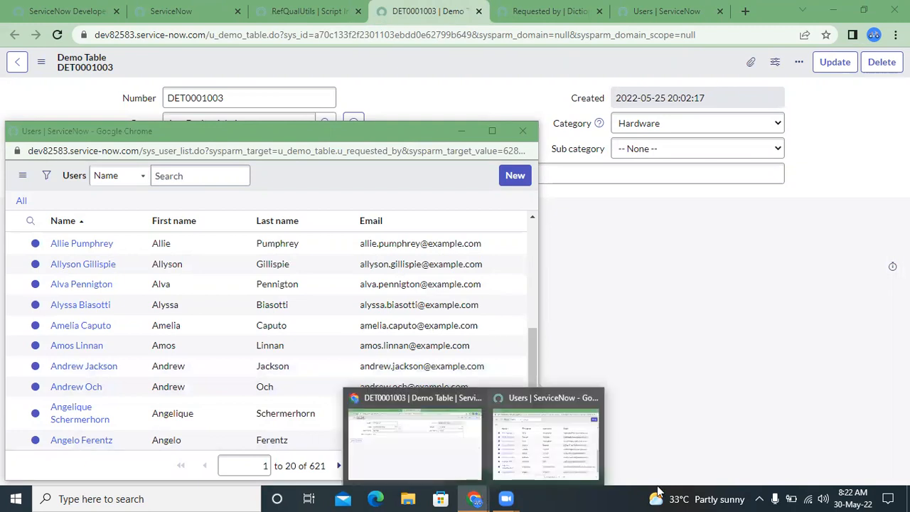
# - Finish checking the users offered for the Hardware category and close the Requested by lookup window
pyautogui.click(544, 458)
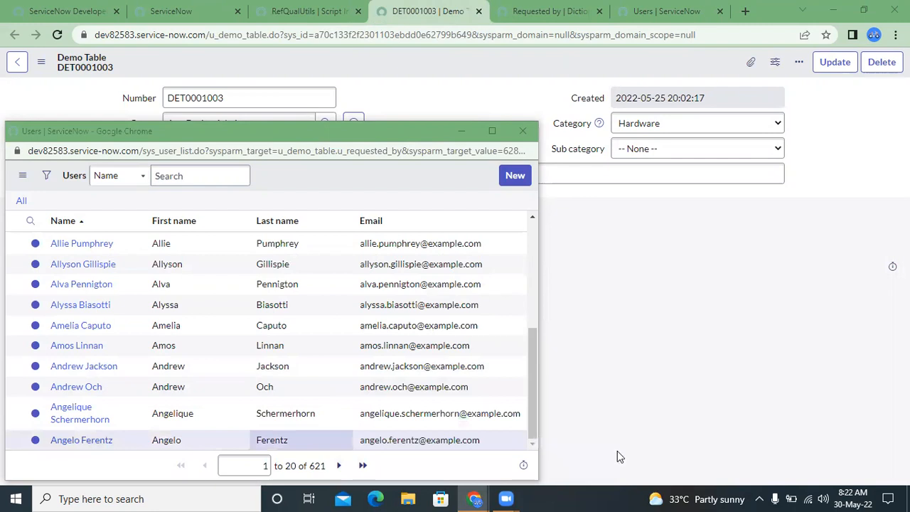
pyautogui.moveTo(506, 499)
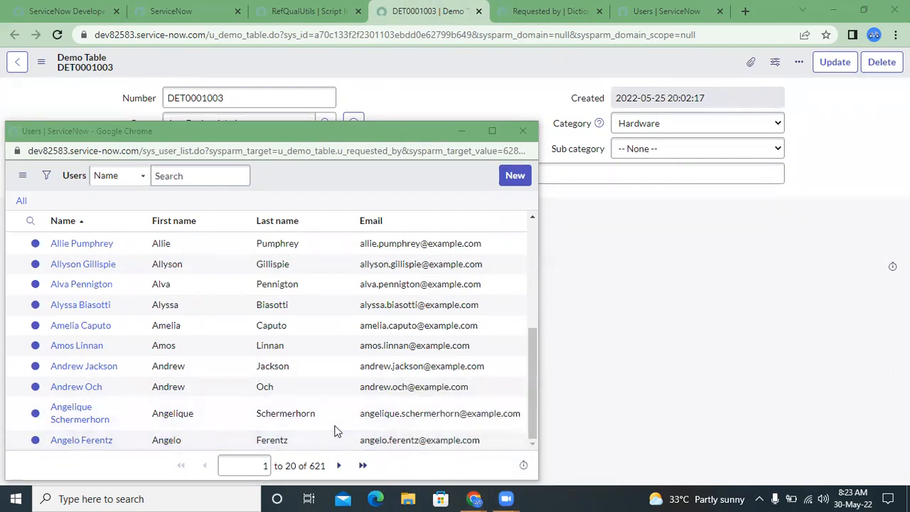
pyautogui.click(525, 126)
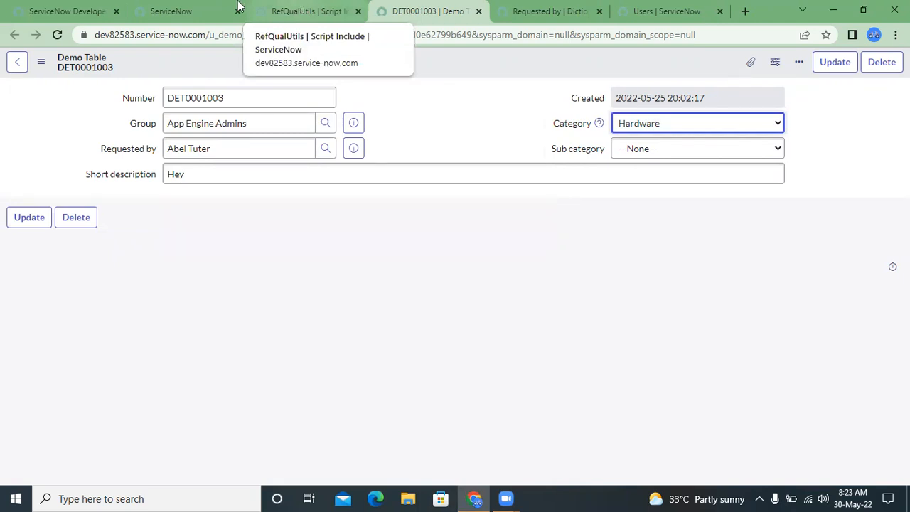
# - Review the department query that getITUsers returns for the software category in the RefQualUtils script include
pyautogui.click(207, 9)
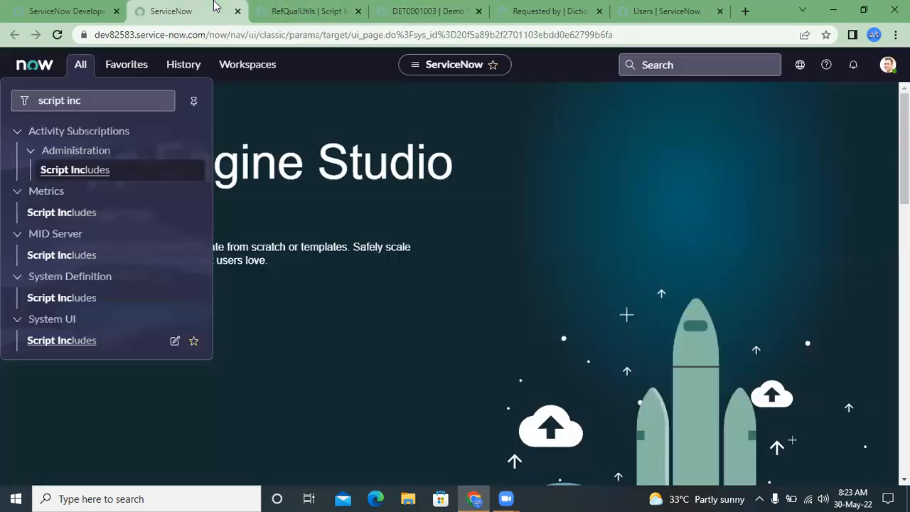
pyautogui.click(618, 8)
pyautogui.click(523, 7)
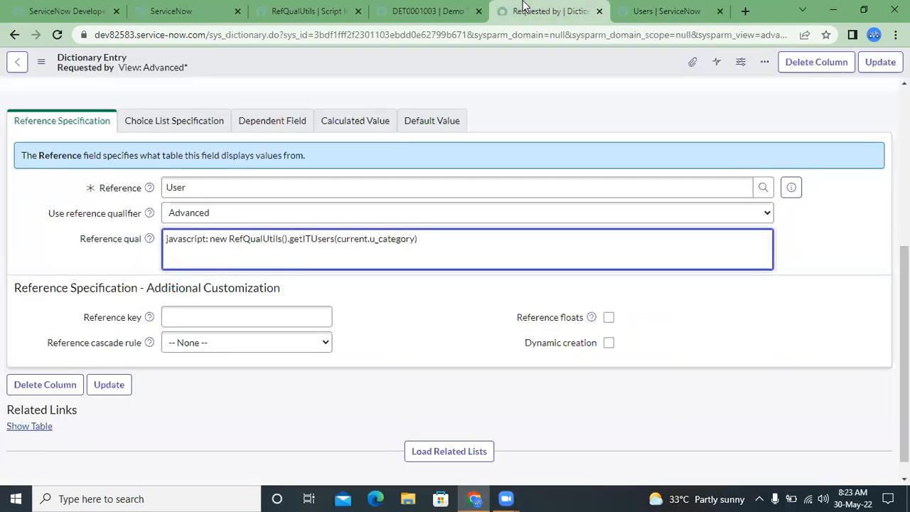
pyautogui.click(427, 10)
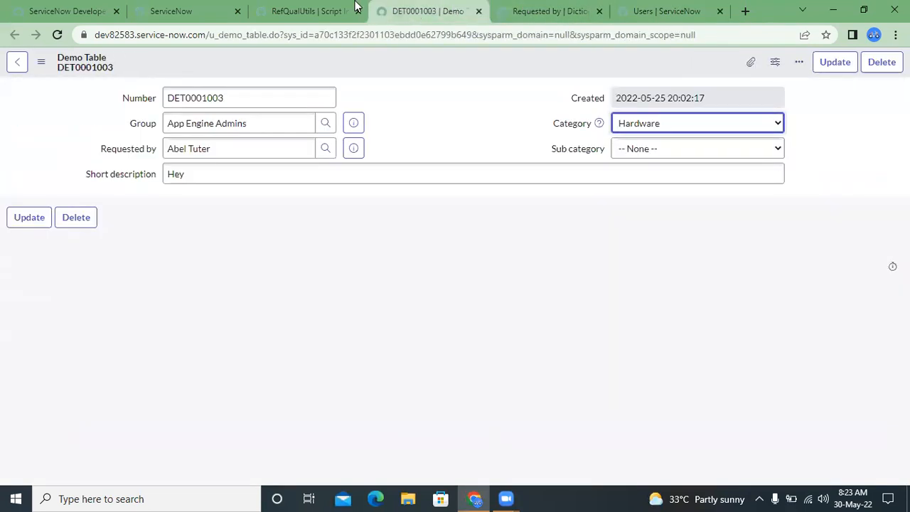
pyautogui.click(306, 9)
pyautogui.scroll(-1, 106, 338)
pyautogui.scroll(-1, 107, 339)
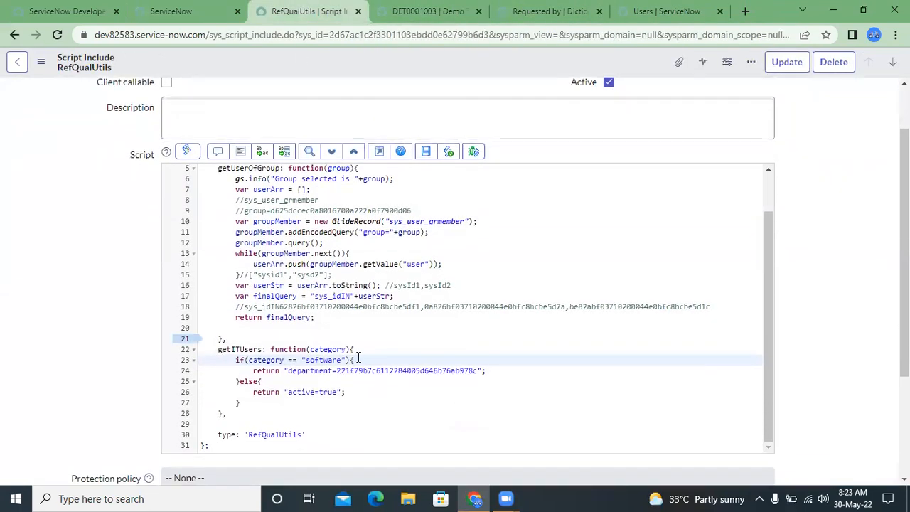
pyautogui.moveTo(287, 370); pyautogui.dragTo(493, 375)
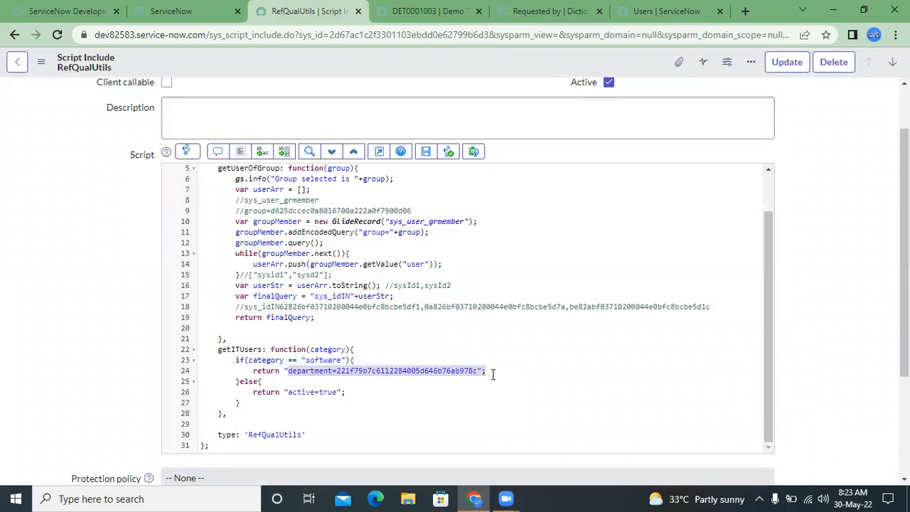
pyautogui.click(493, 374)
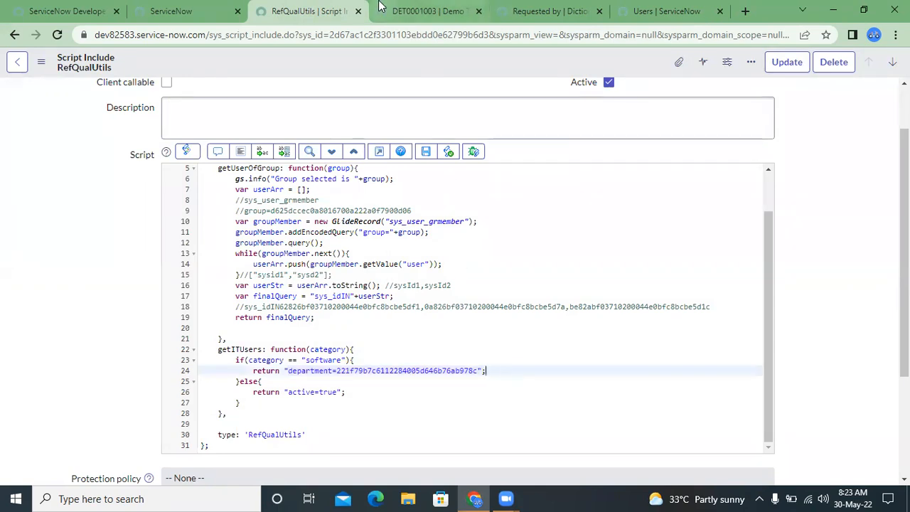
# - Open the dictionary entry of the Requested by field from the Demo Table record, discarding the record's unsaved changes
pyautogui.click(163, 6)
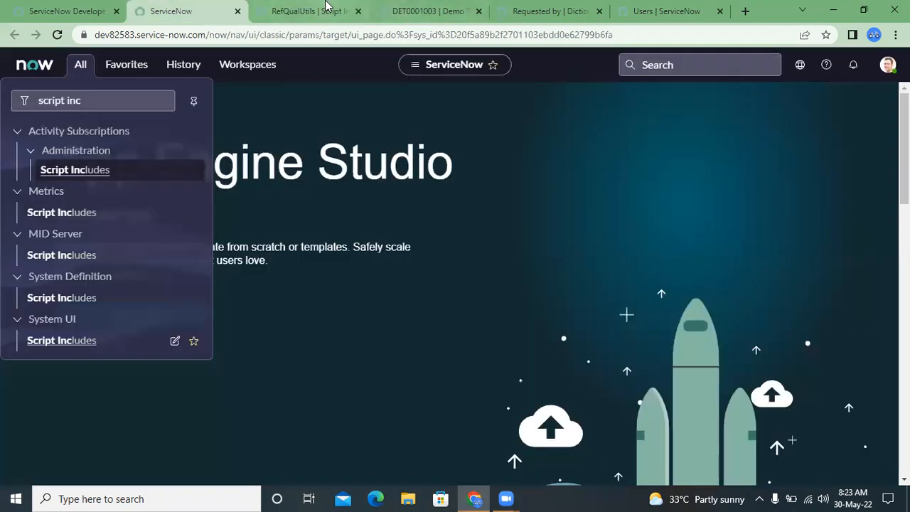
pyautogui.click(281, 10)
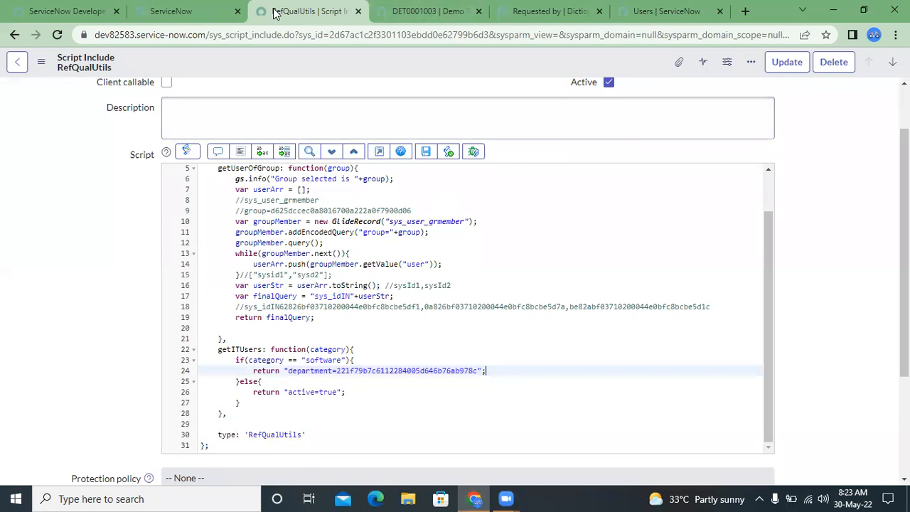
pyautogui.click(455, 6)
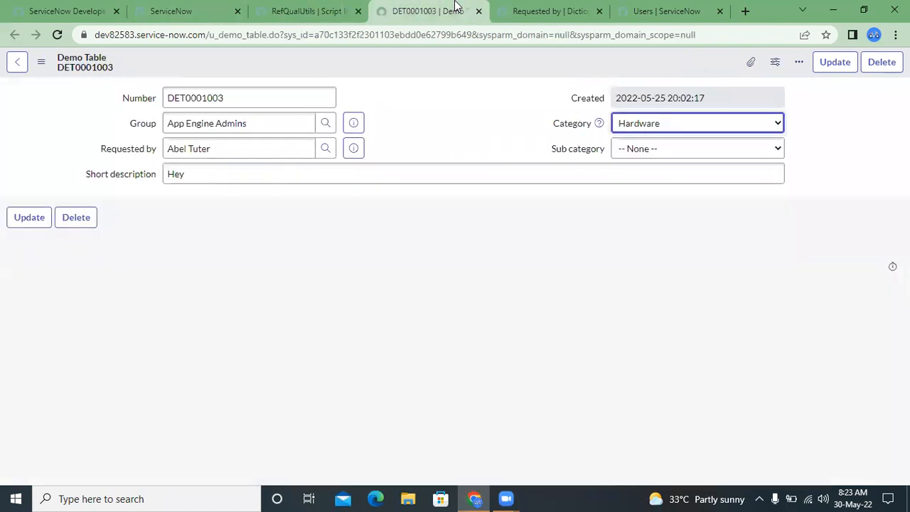
pyautogui.click(126, 156)
pyautogui.rightClick(126, 155)
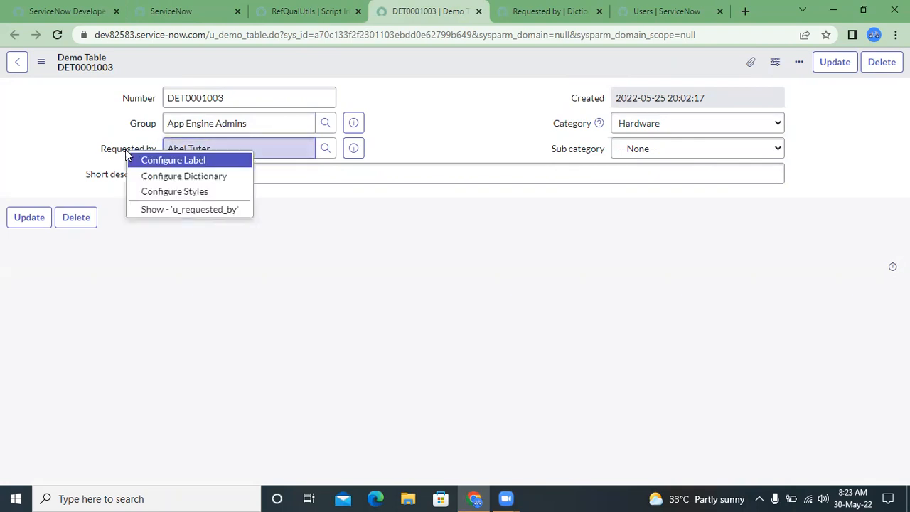
pyautogui.click(188, 176)
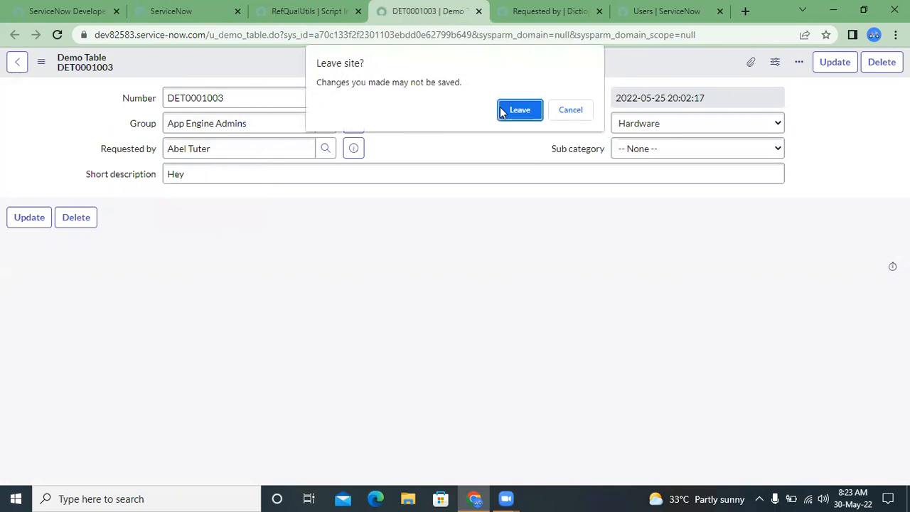
pyautogui.click(510, 110)
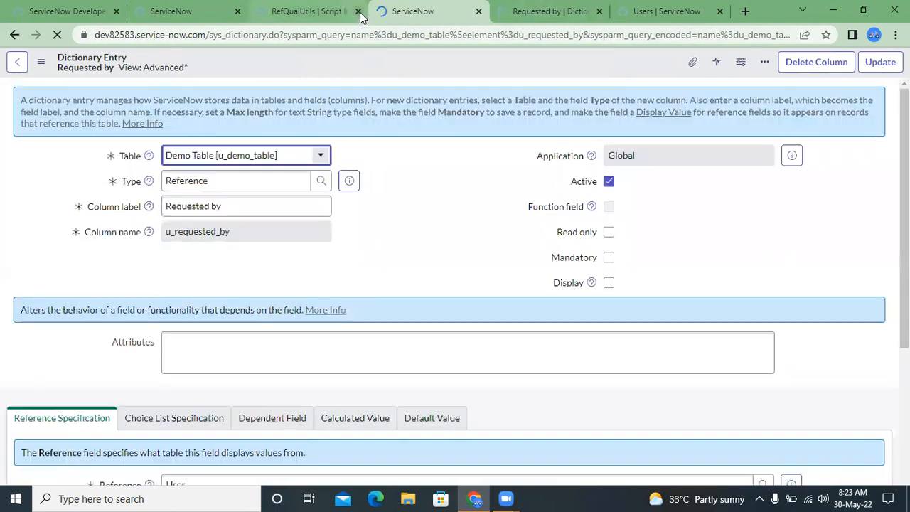
# - Close the RefQualUtils script include and review the advanced reference qualifier in the Requested by dictionary entry
pyautogui.click(359, 11)
pyautogui.click(447, 227)
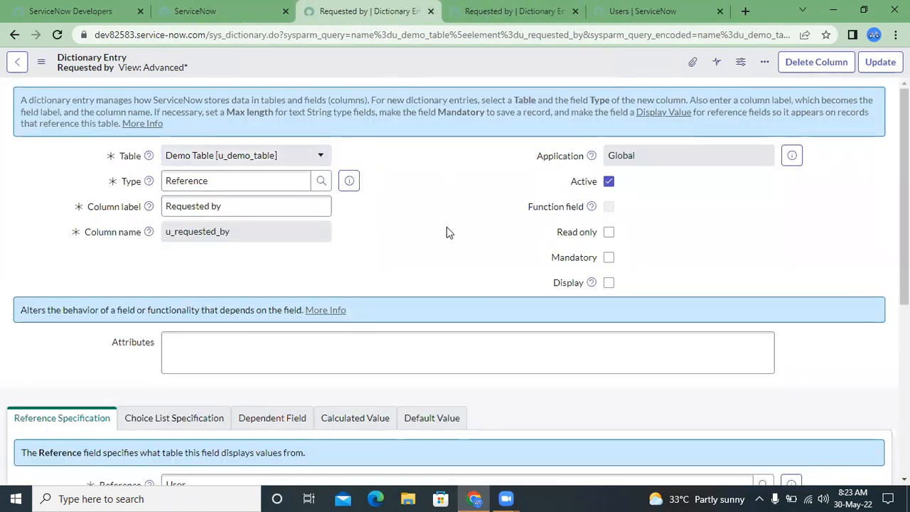
pyautogui.scroll(-1, 447, 227)
pyautogui.scroll(-1, 446, 228)
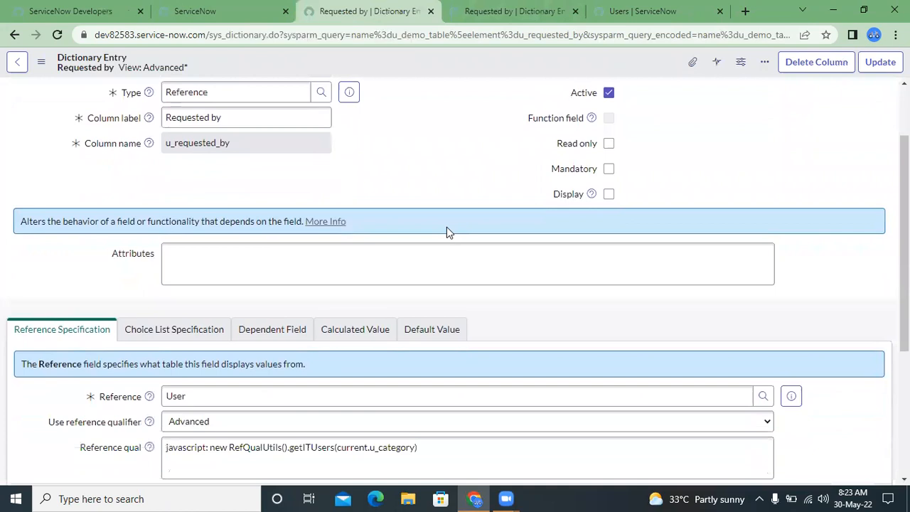
pyautogui.scroll(-1, 447, 227)
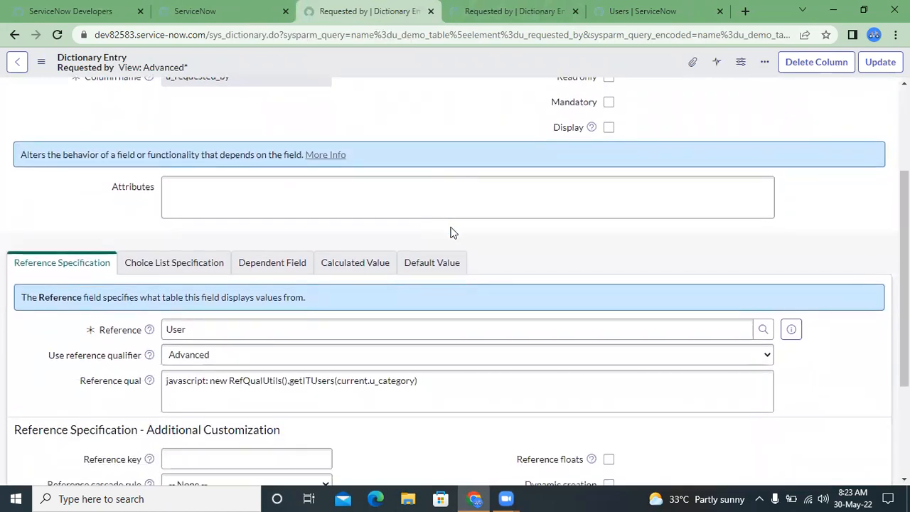
pyautogui.moveTo(590, 131)
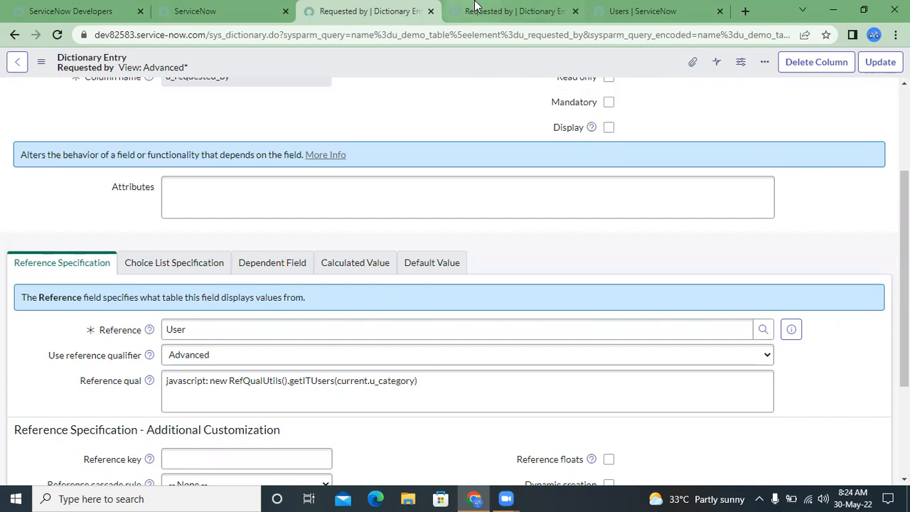
# - Reopen the Demo Table record DET0001003 from the recently visited pages
pyautogui.click(201, 9)
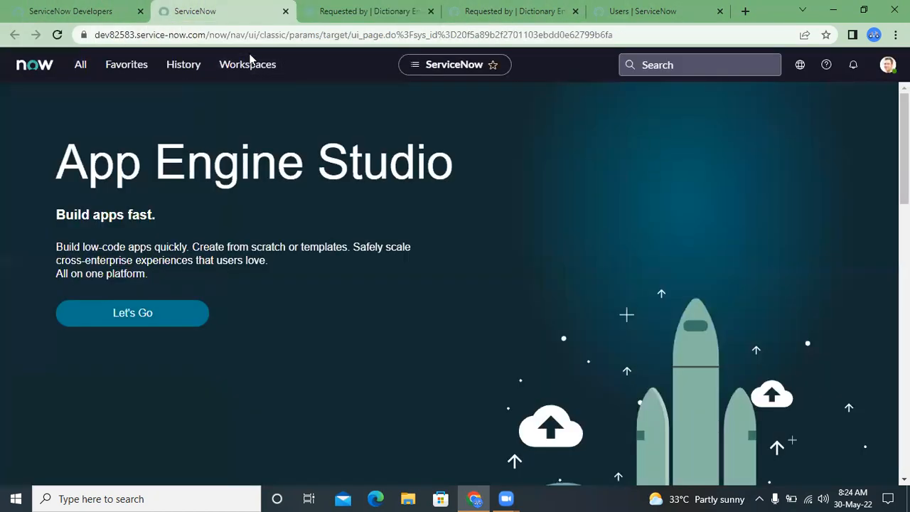
pyautogui.click(179, 65)
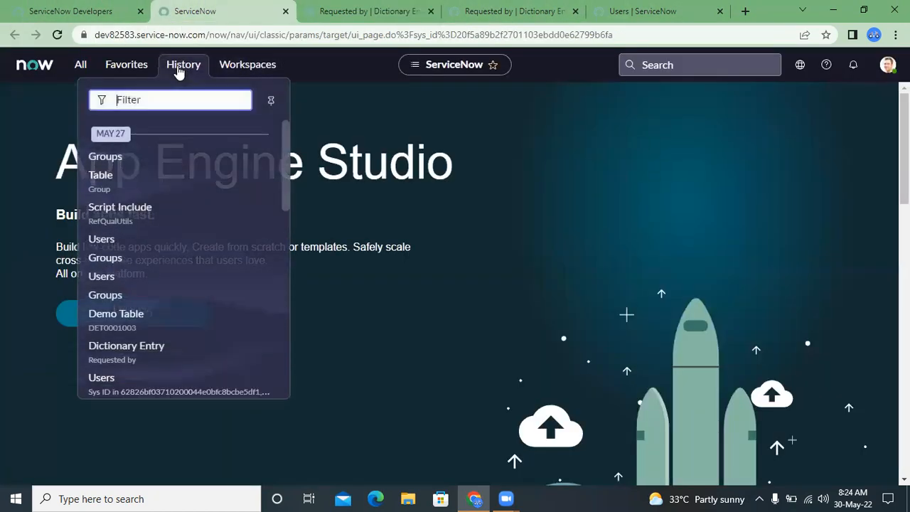
pyautogui.keyDown('ctrl'); pyautogui.click(134, 313); pyautogui.keyUp('ctrl')
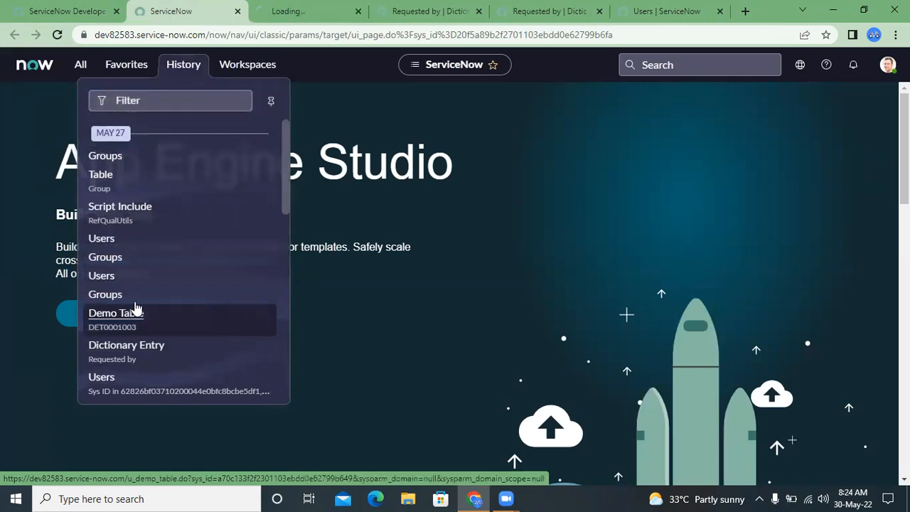
pyautogui.click(285, 15)
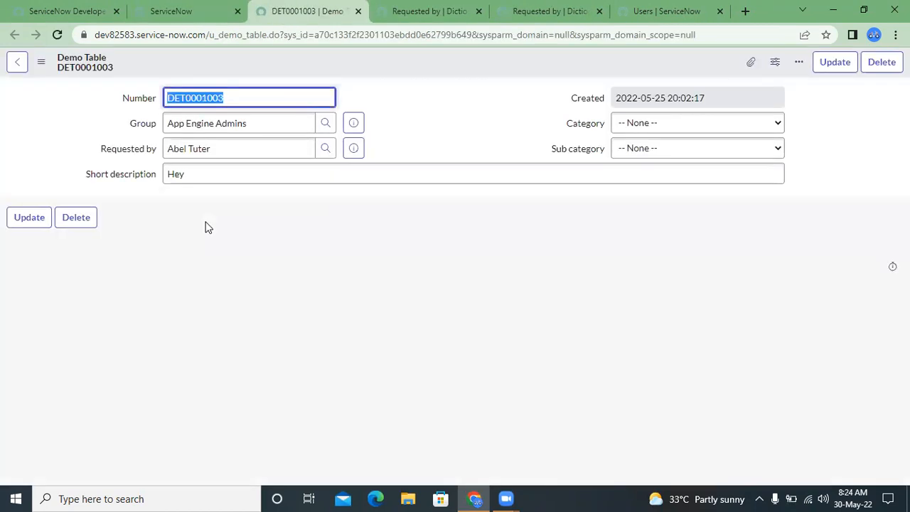
# - Highlight the record number in the Demo Table form's header and Number field to identify the current record
pyautogui.click(61, 74)
pyautogui.moveTo(61, 72); pyautogui.dragTo(113, 72)
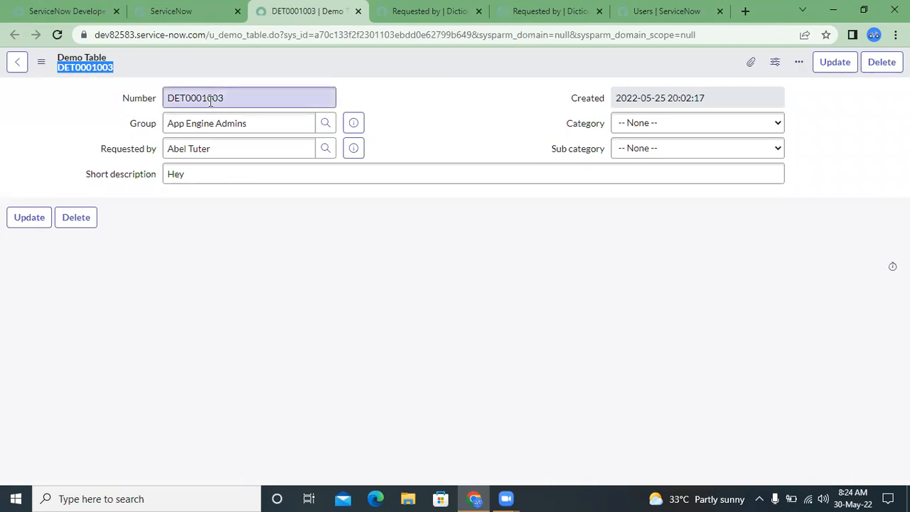
pyautogui.doubleClick(211, 101)
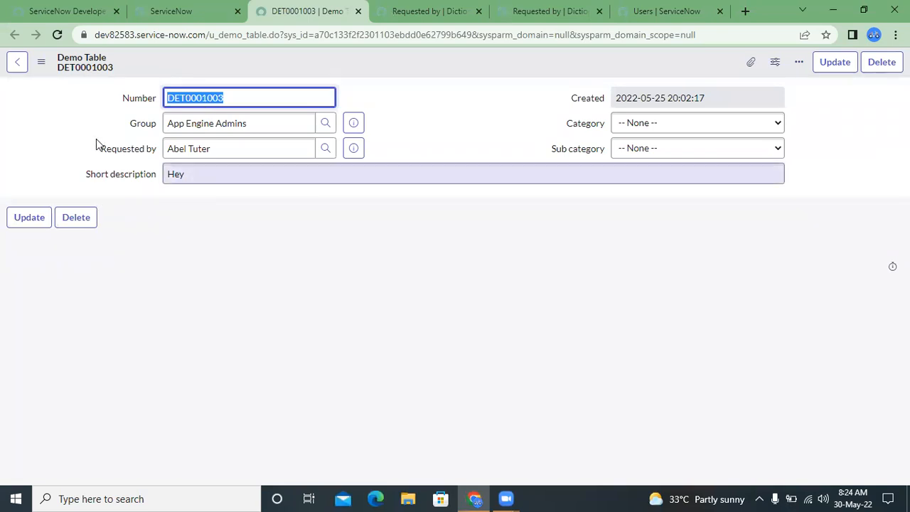
pyautogui.doubleClick(75, 72)
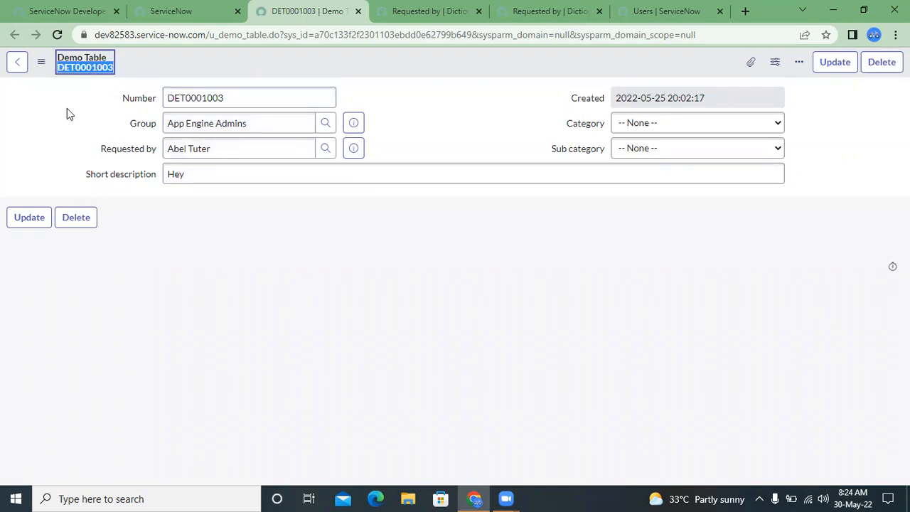
pyautogui.click(66, 110)
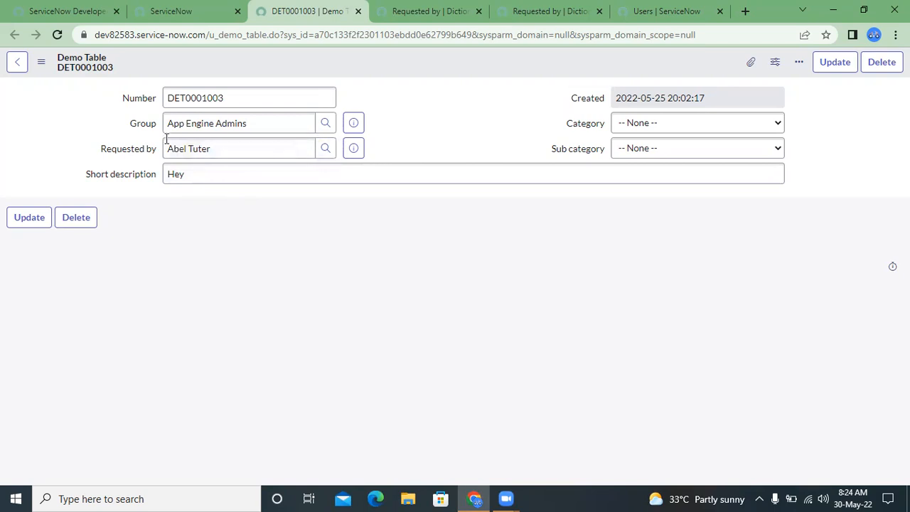
# - Check the users in the Requested by lookup list with no Category chosen, close it and highlight the field's value
pyautogui.click(139, 148)
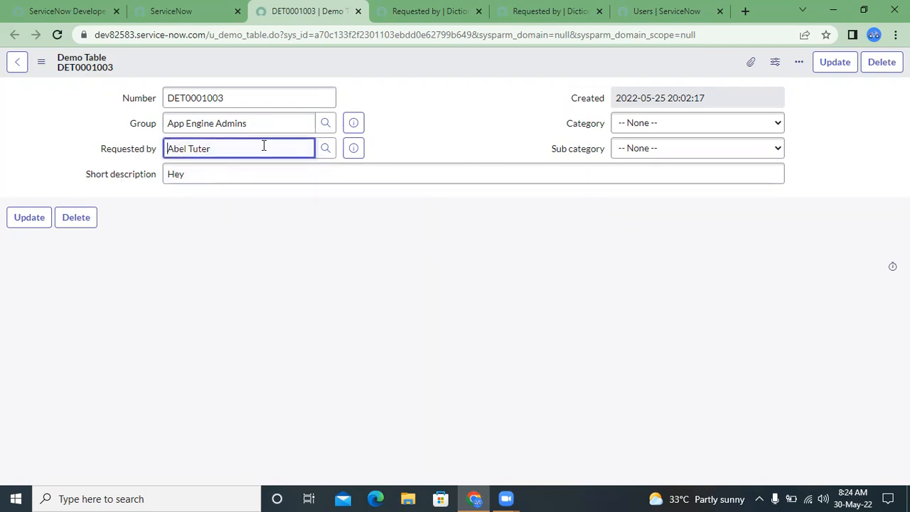
pyautogui.click(325, 150)
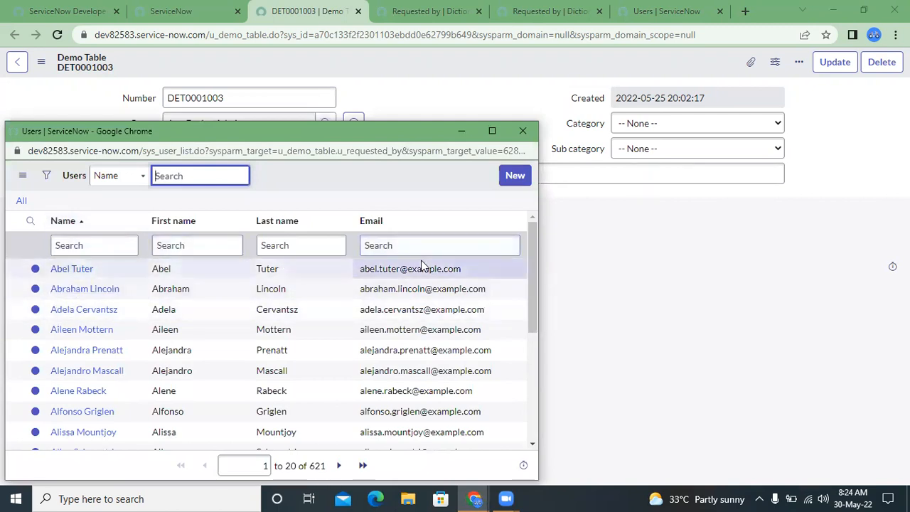
pyautogui.click(521, 131)
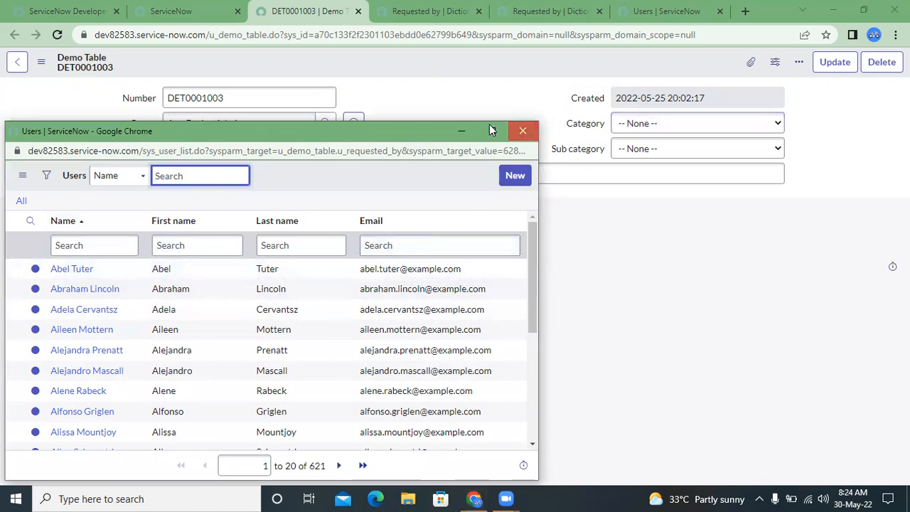
pyautogui.click(237, 149)
pyautogui.tripleClick(237, 149)
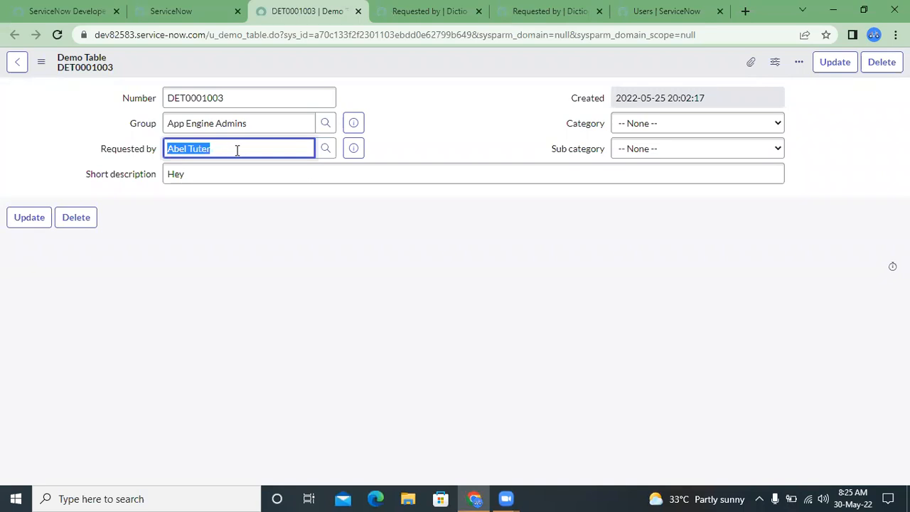
pyautogui.doubleClick(237, 149)
# - Review the Requested by dictionary entry's reference qualifier and table settings, and return to the Demo Table record
pyautogui.click(644, 9)
pyautogui.click(577, 9)
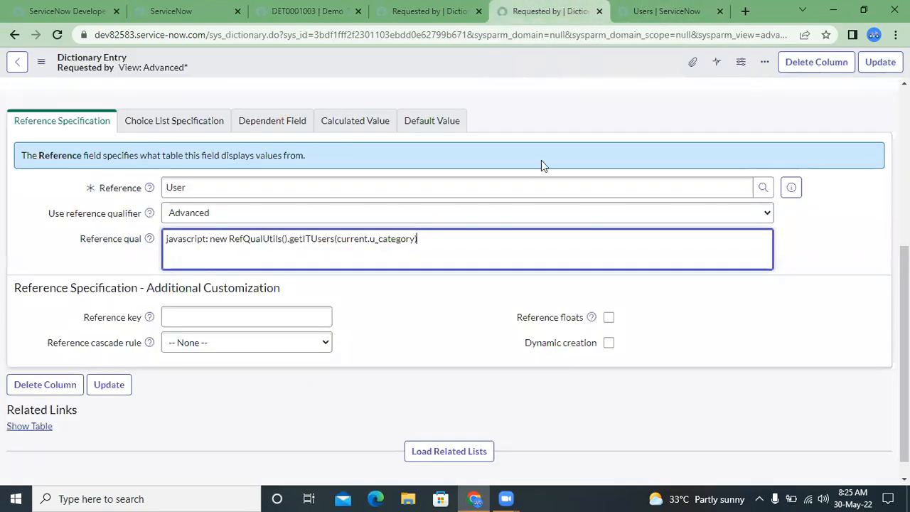
pyautogui.scroll(5, 560, 171)
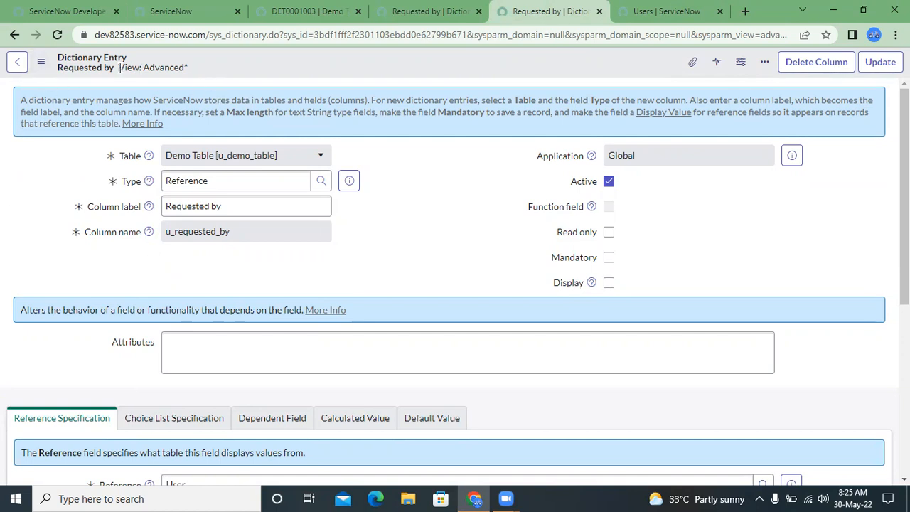
pyautogui.click(304, 8)
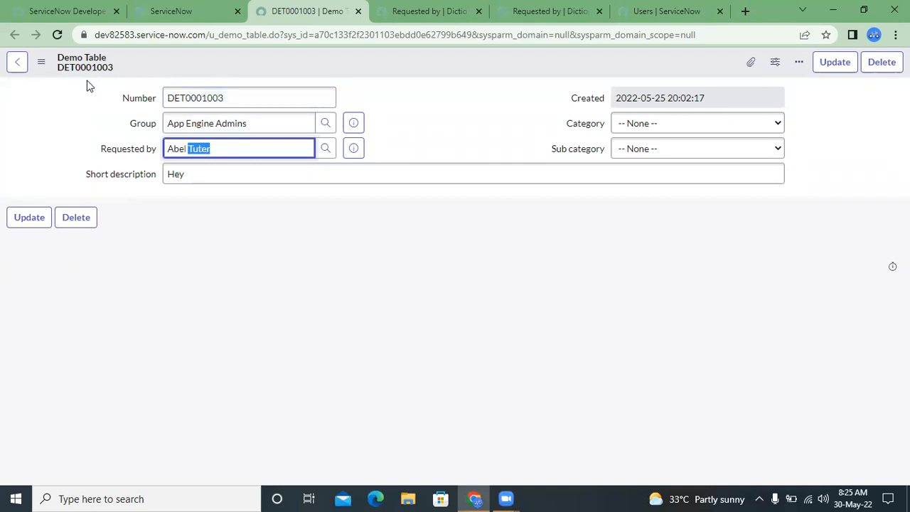
# - Open the incident list in a new tab with incident.list and open record INC0000601
pyautogui.click(153, 11)
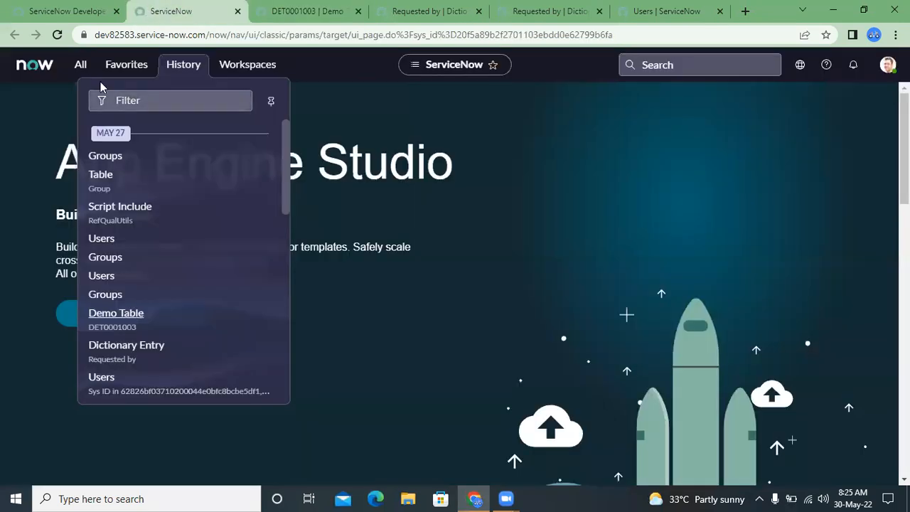
pyautogui.click(79, 65)
pyautogui.tripleClick(82, 91)
pyautogui.write('inci')
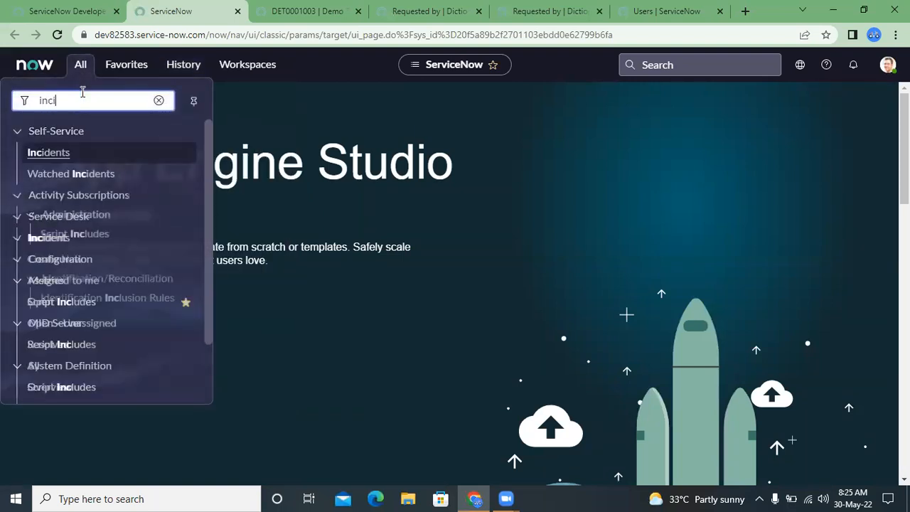
pyautogui.write('dent.i')
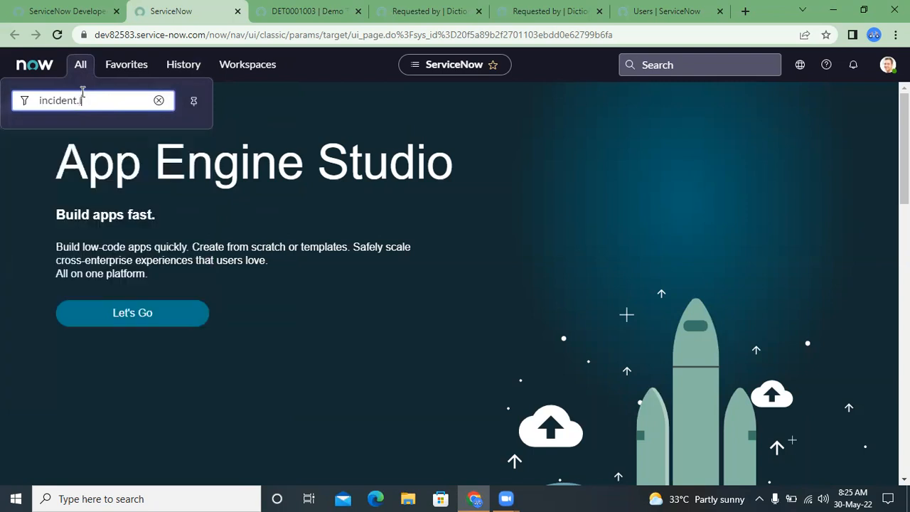
pyautogui.write('ist')
pyautogui.press('Return')
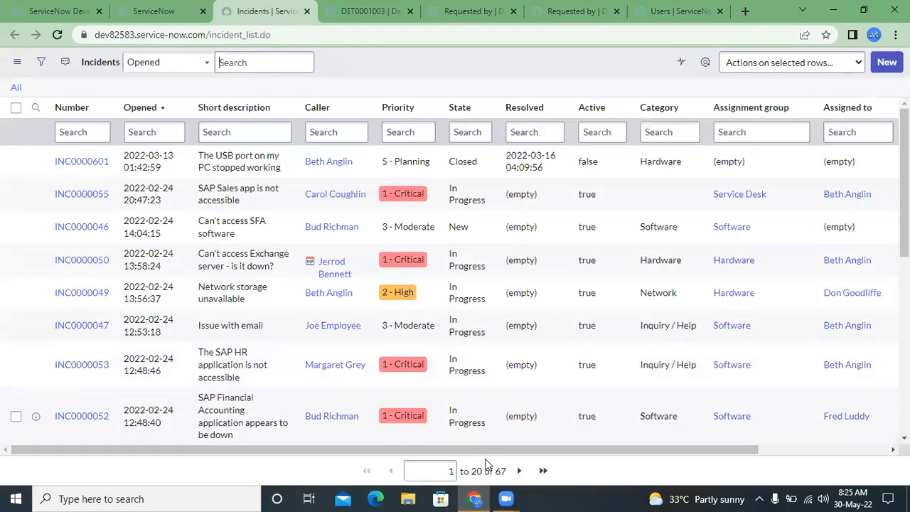
pyautogui.click(65, 165)
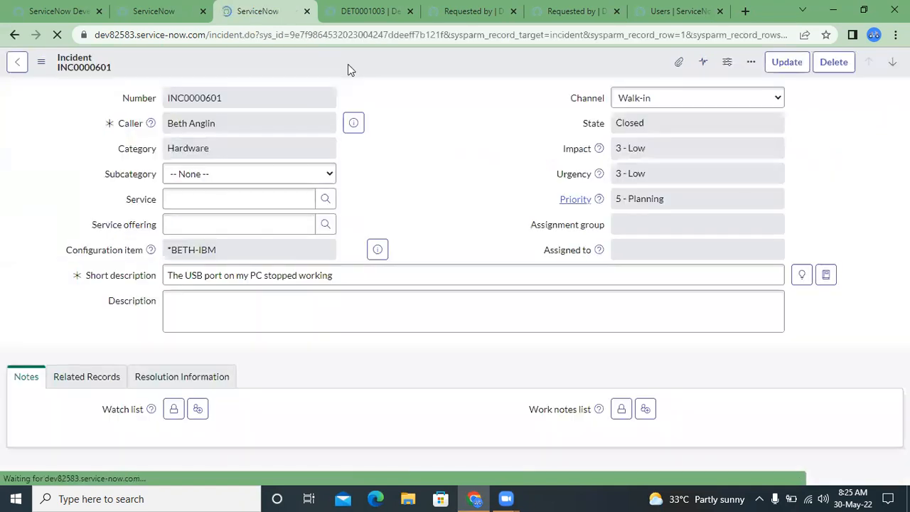
# - Open the Incident table's configuration from the incident record
pyautogui.click(41, 64)
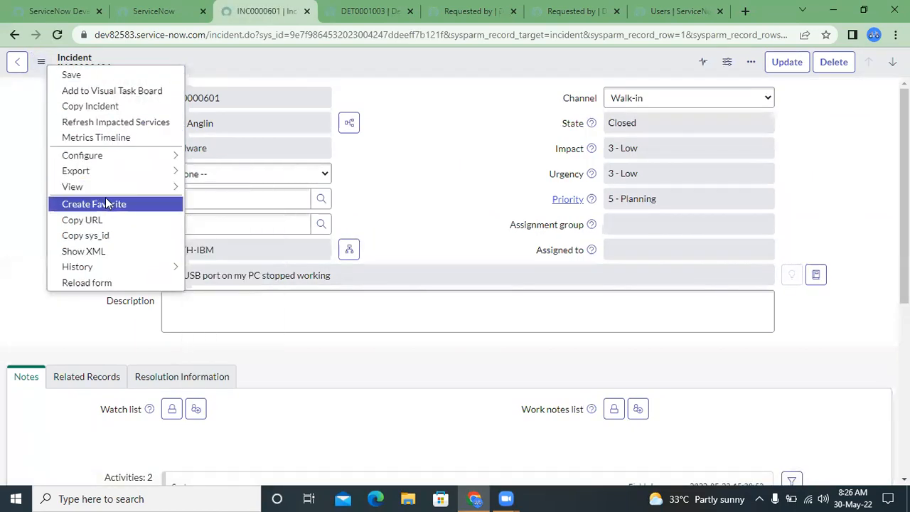
pyautogui.moveTo(158, 156)
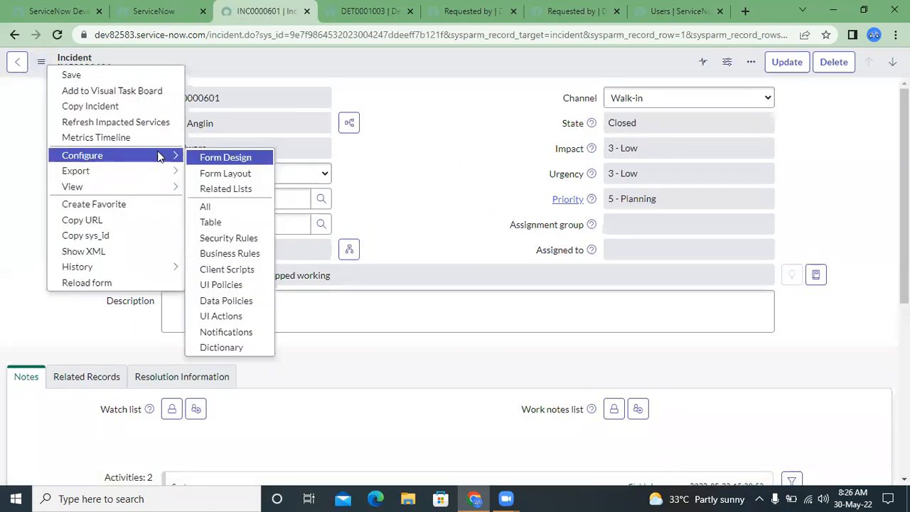
pyautogui.click(229, 230)
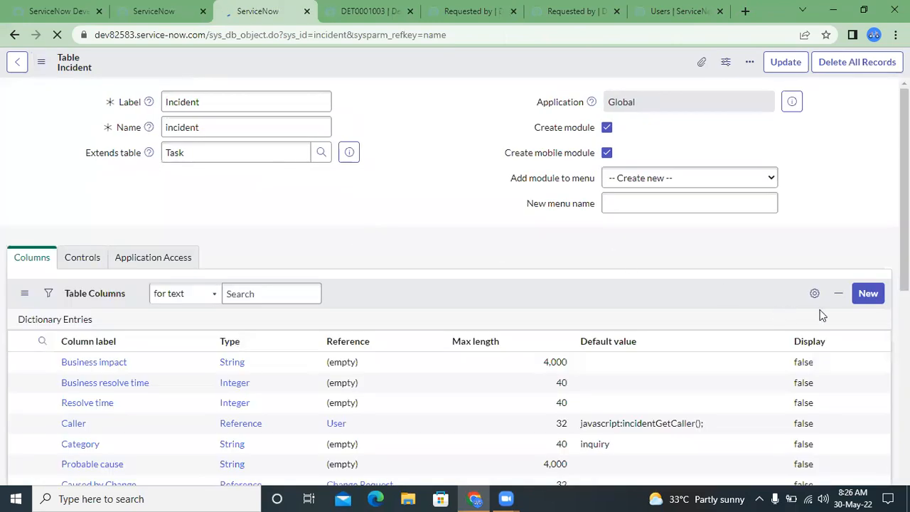
# - Start a new Incident table column of type Reference with the label Demo and a max length of 100
pyautogui.click(862, 287)
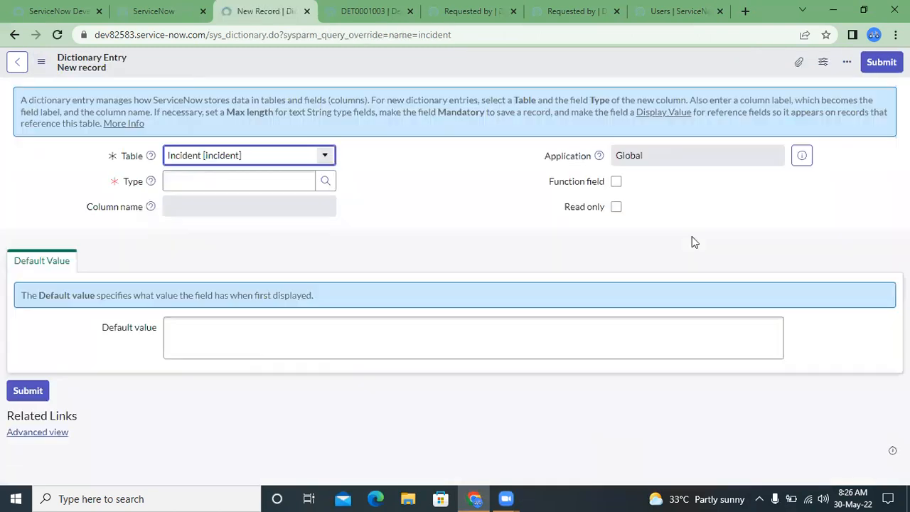
pyautogui.click(240, 178)
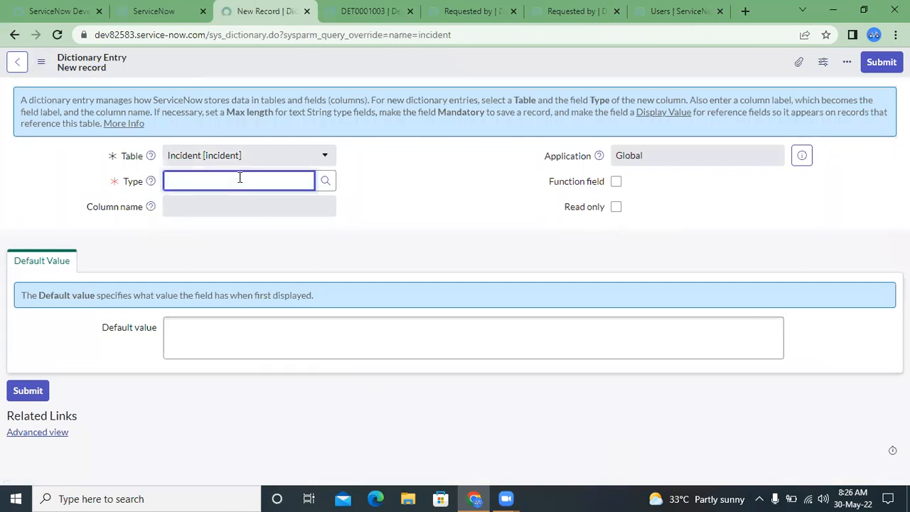
pyautogui.write('refer')
pyautogui.press('Down')
pyautogui.press('Return')
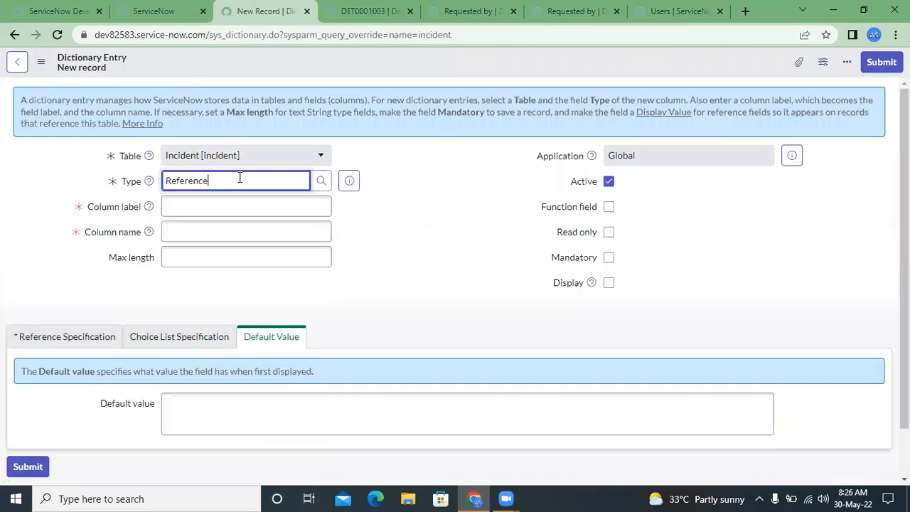
pyautogui.click(200, 211)
pyautogui.write('Demo')
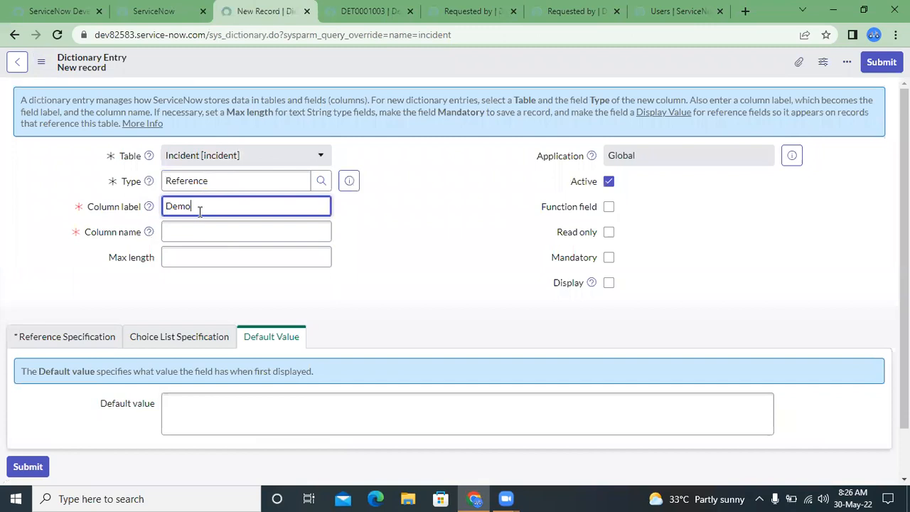
pyautogui.click(191, 231)
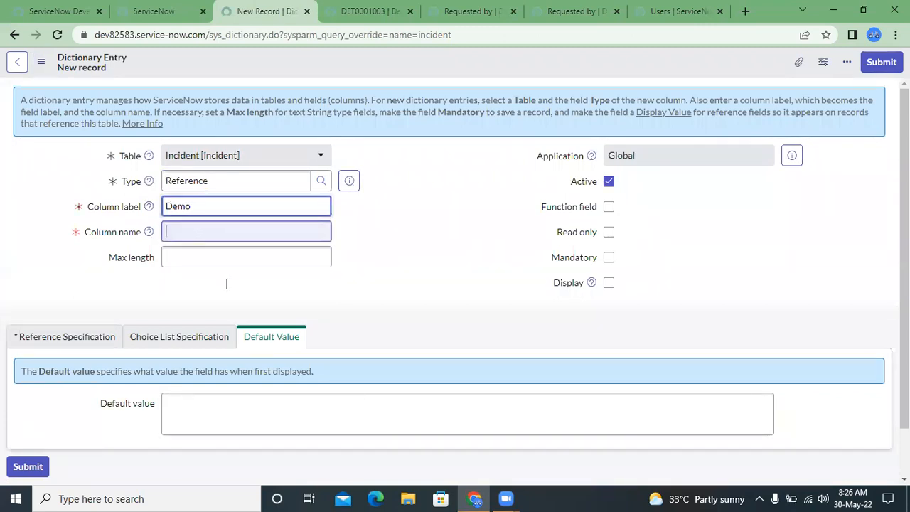
pyautogui.click(303, 263)
pyautogui.write('100')
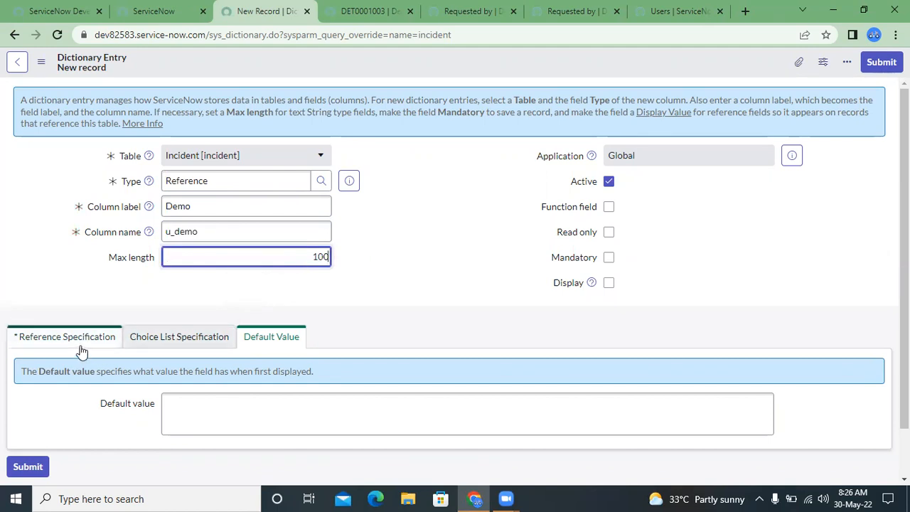
# - Set the new column's reference to Demo Table (u_demo_table) and submit the dictionary entry
pyautogui.click(47, 344)
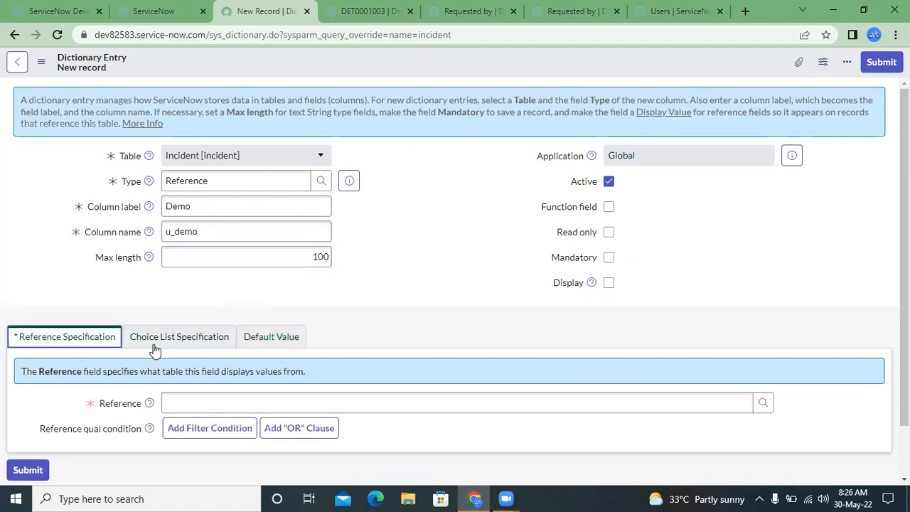
pyautogui.click(267, 397)
pyautogui.write('u_')
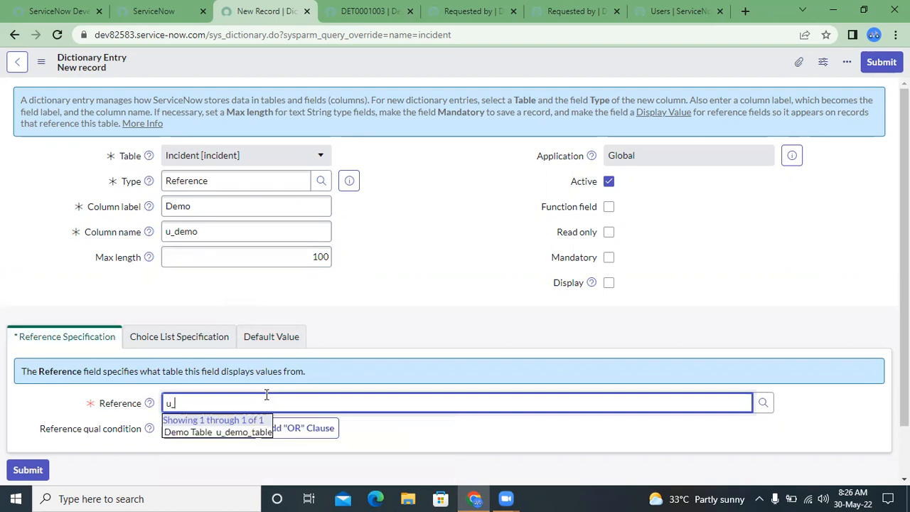
pyautogui.press('Down')
pyautogui.press('Return')
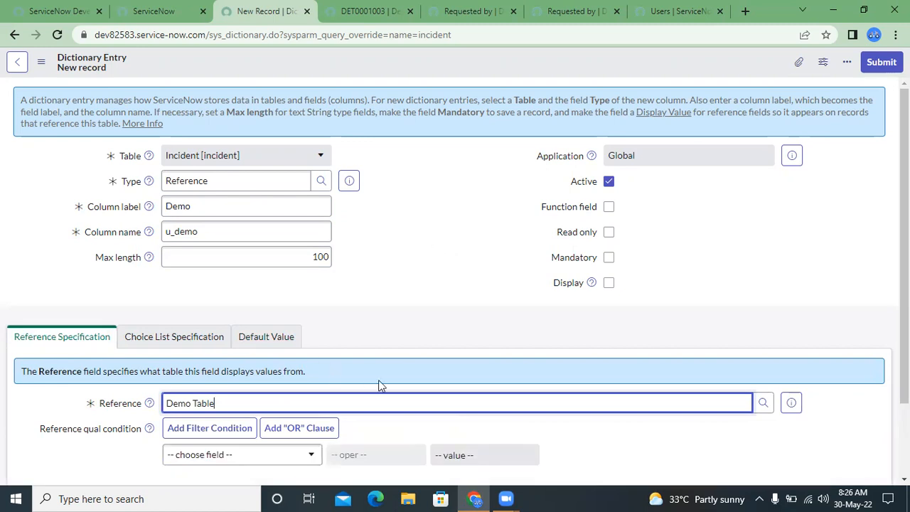
pyautogui.scroll(-2, 378, 385)
pyautogui.click(27, 412)
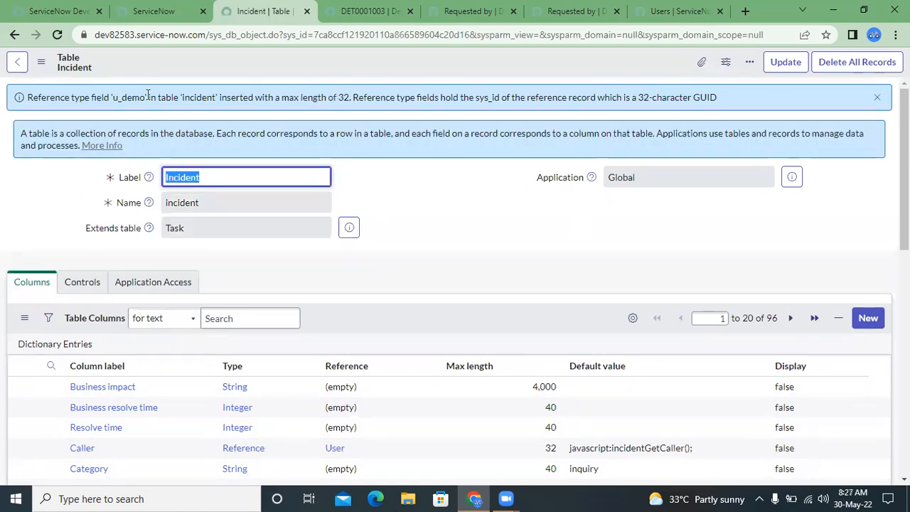
# - Open the incident list again with incident.LIST and open record INC0000601 in its own tab
pyautogui.click(153, 11)
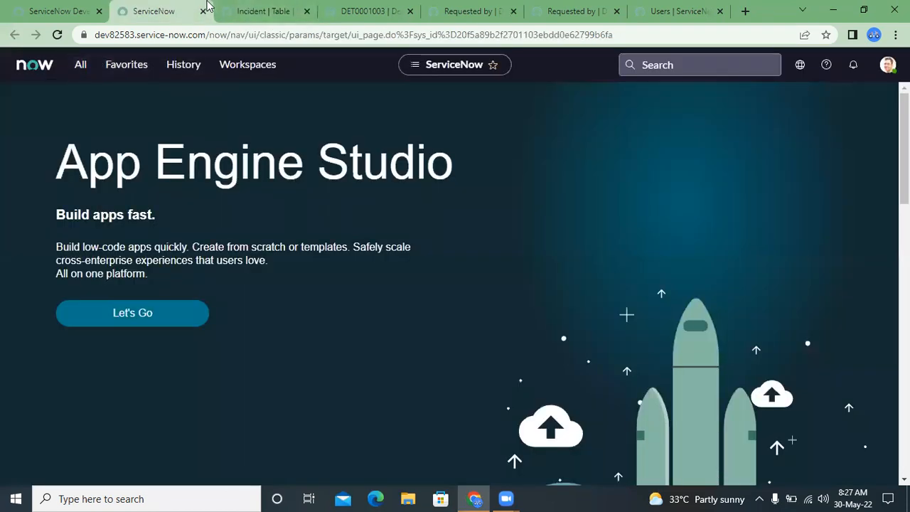
pyautogui.click(191, 65)
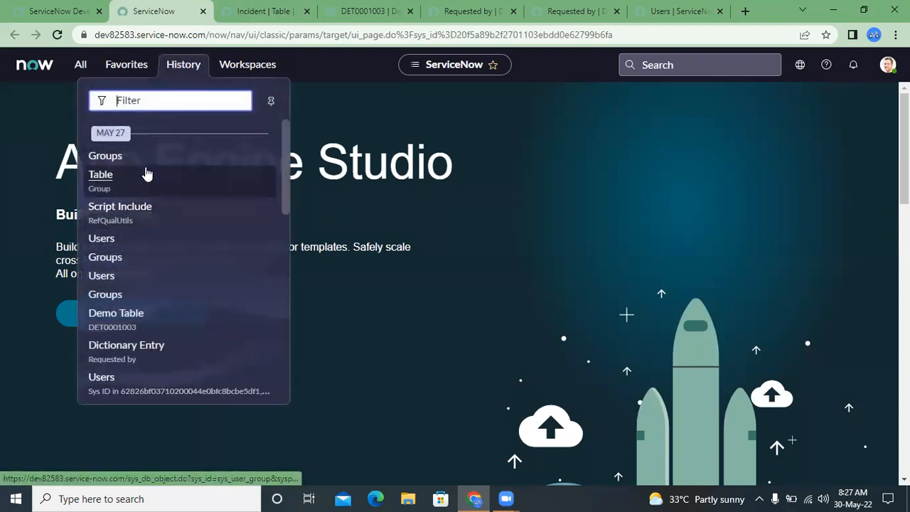
pyautogui.click(80, 65)
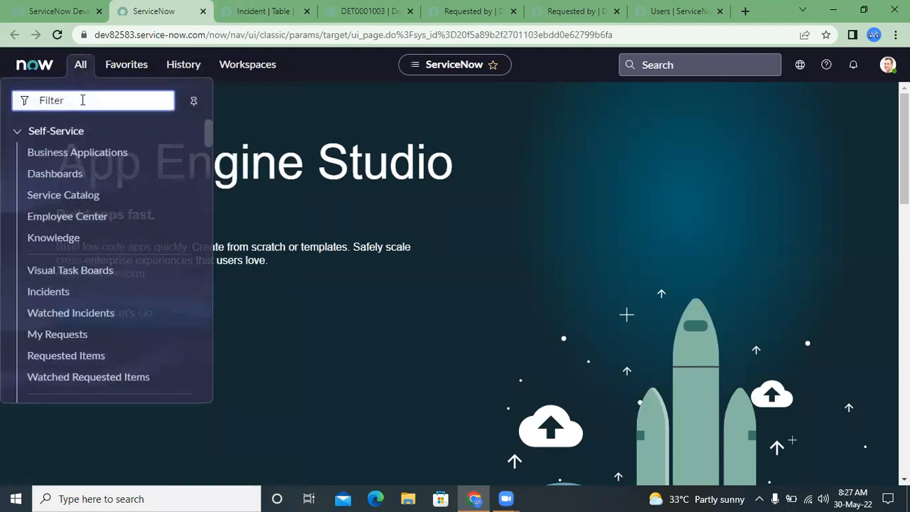
pyautogui.write('inciden')
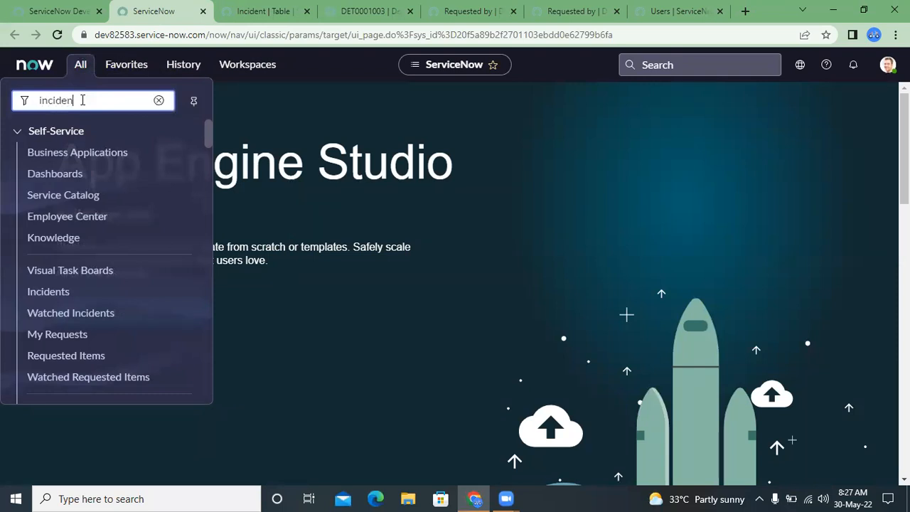
pyautogui.write('t.LIST')
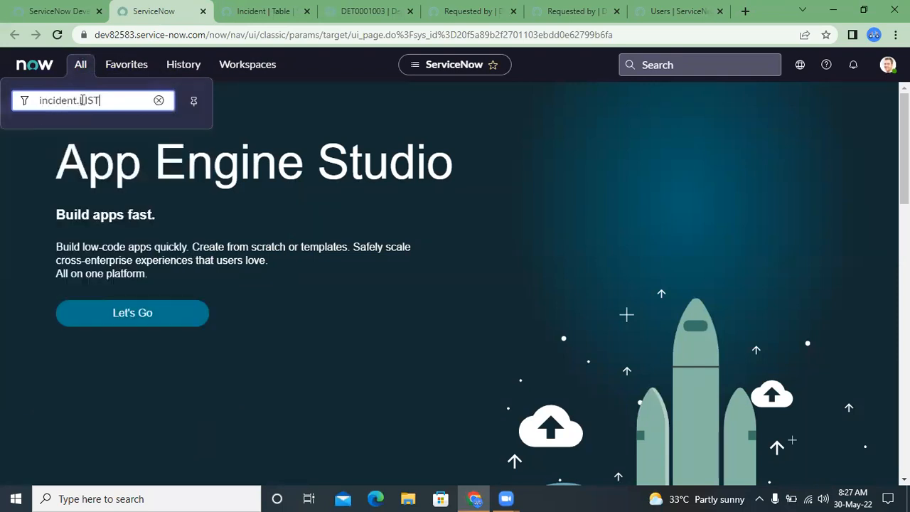
pyautogui.press('Return')
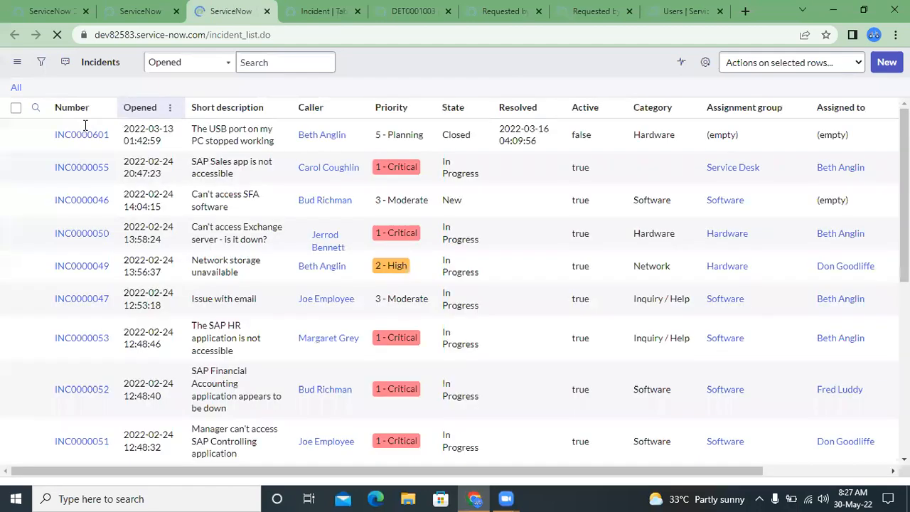
pyautogui.middleClick(77, 160)
pyautogui.click(325, 8)
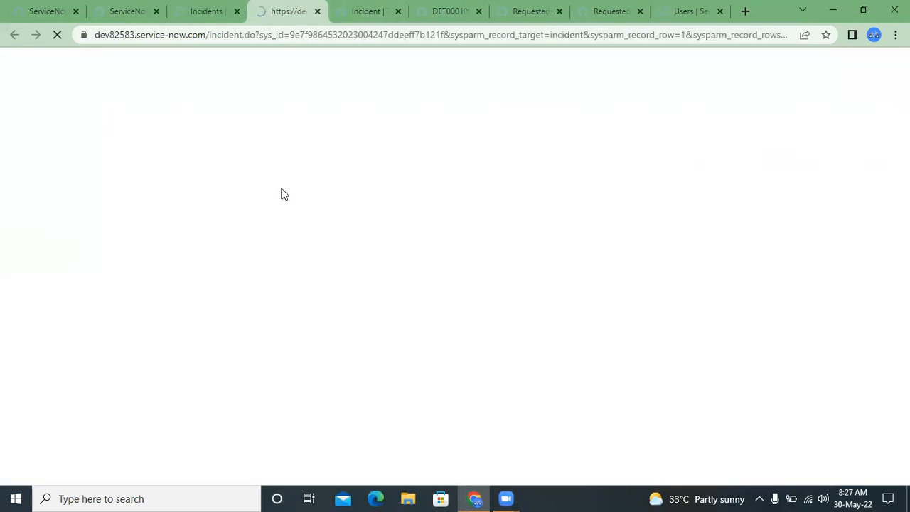
# - Choose DET0001003 in the incident's Demo reference field and highlight its value
pyautogui.scroll(-3, 282, 188)
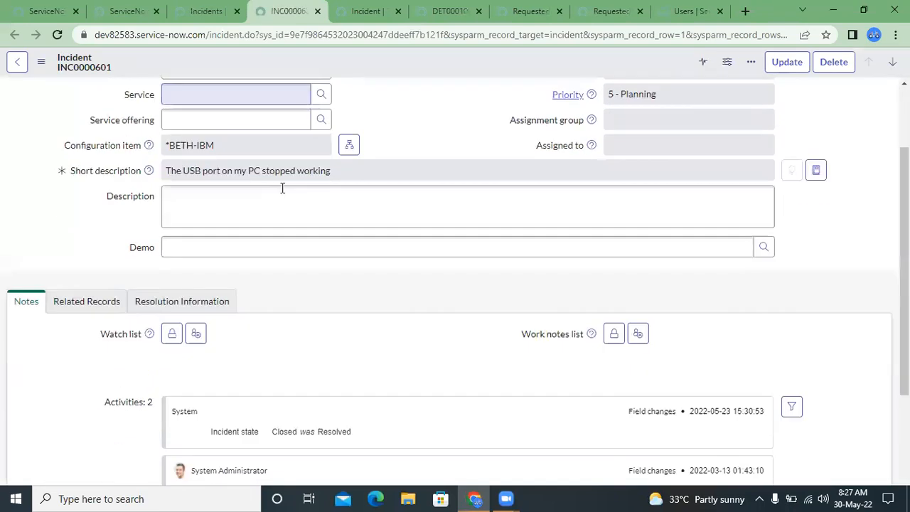
pyautogui.click(221, 163)
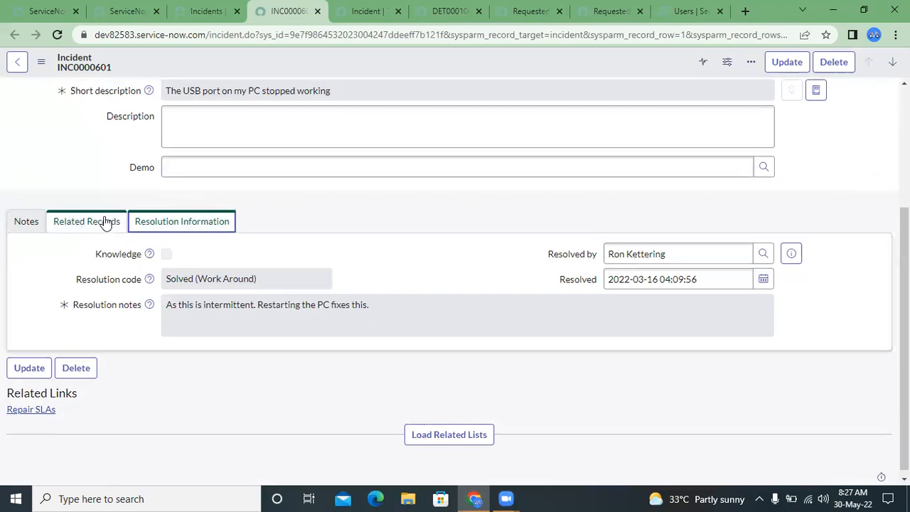
pyautogui.click(246, 205)
pyautogui.click(764, 206)
pyautogui.click(306, 266)
pyautogui.doubleClick(183, 208)
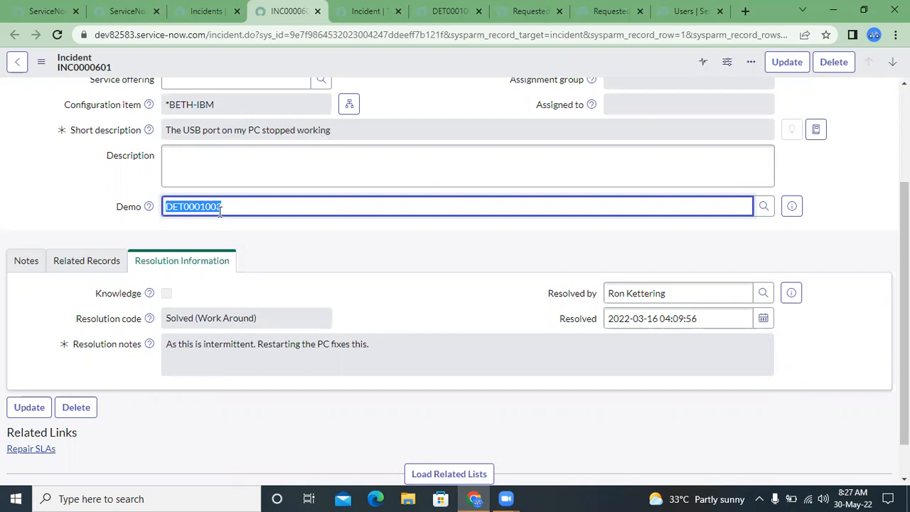
# - Enable Display in the dictionary entry of the Demo Table's Short description field and update the entry
pyautogui.click(452, 11)
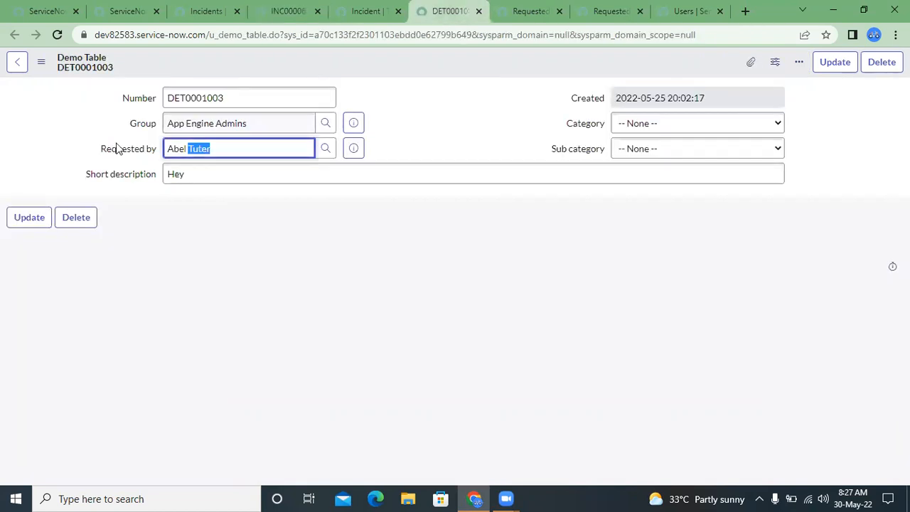
pyautogui.click(97, 120)
pyautogui.click(136, 177)
pyautogui.rightClick(135, 176)
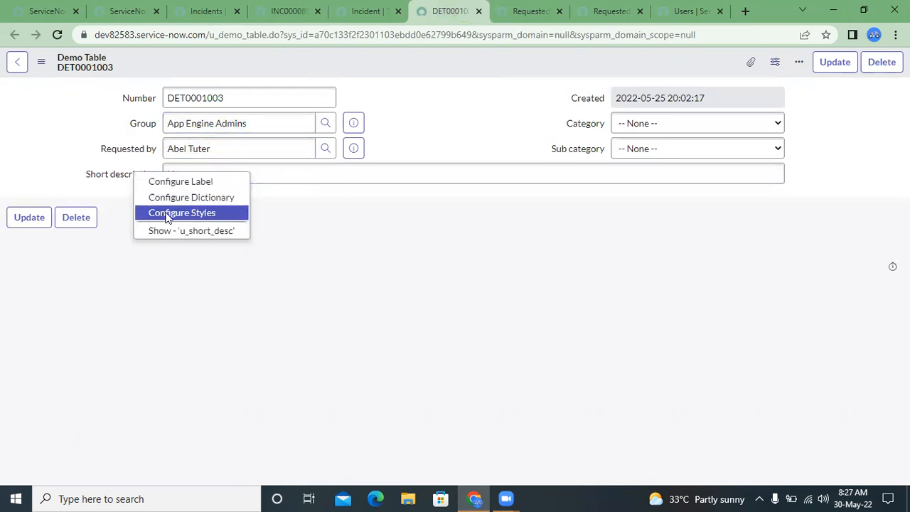
pyautogui.click(203, 198)
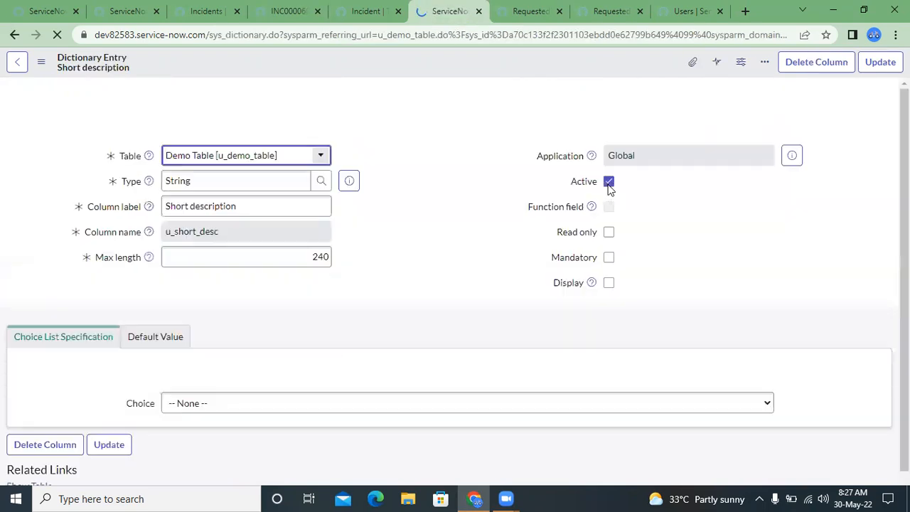
pyautogui.click(609, 283)
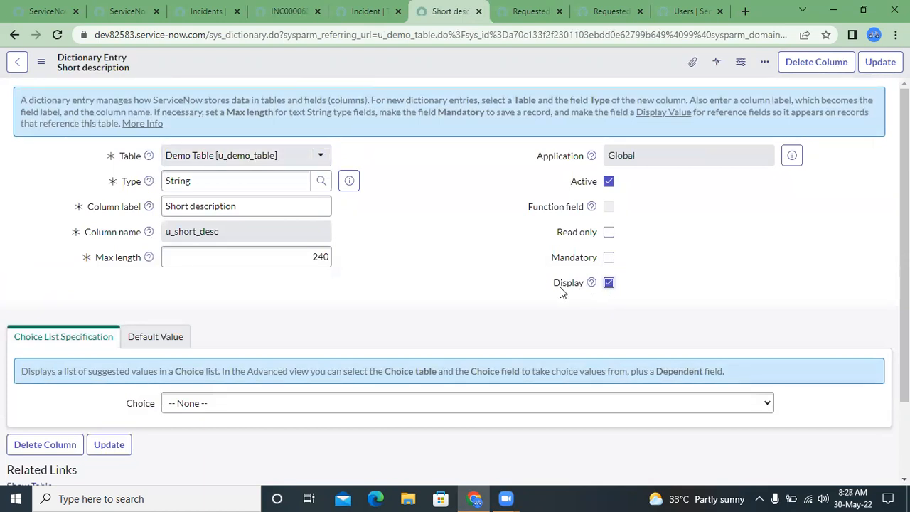
pyautogui.click(880, 67)
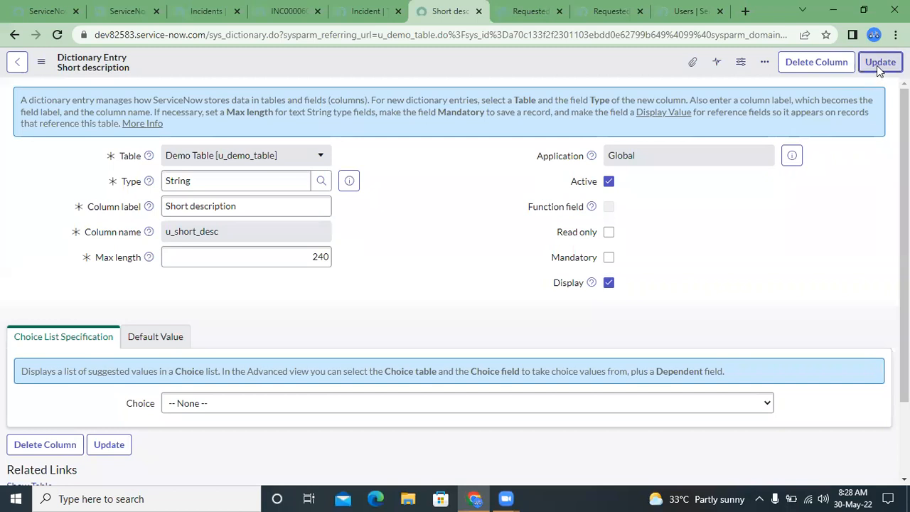
# - Return to the INC0000601 incident form, choose the Hey record in its Demo reference field and highlight the value
pyautogui.click(288, 10)
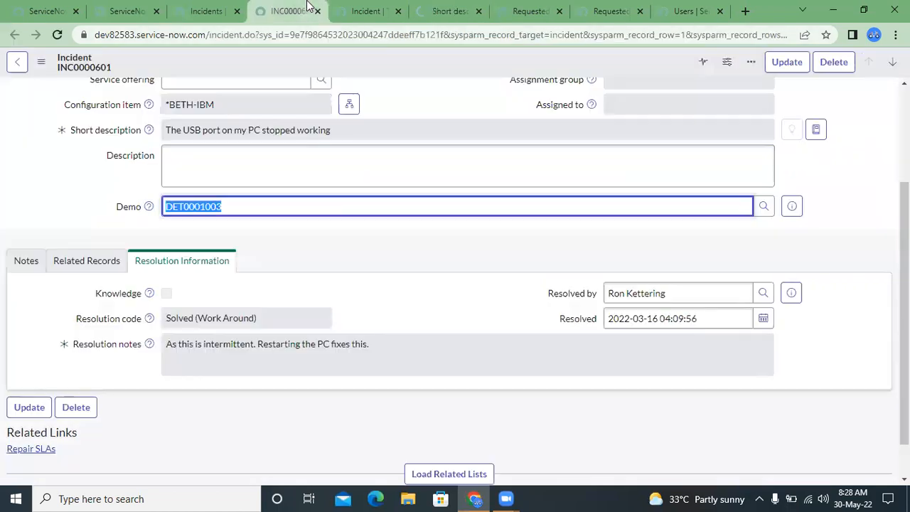
pyautogui.click(409, 9)
pyautogui.click(448, 11)
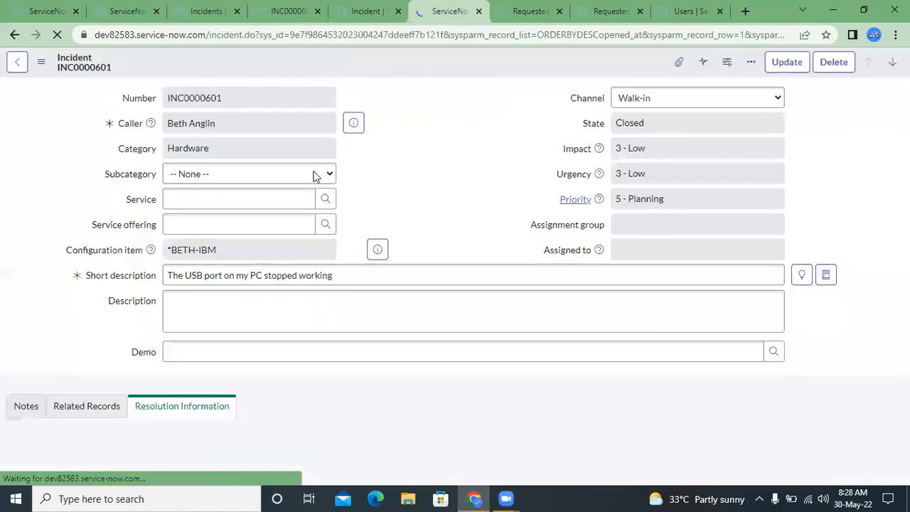
pyautogui.scroll(-3, 376, 144)
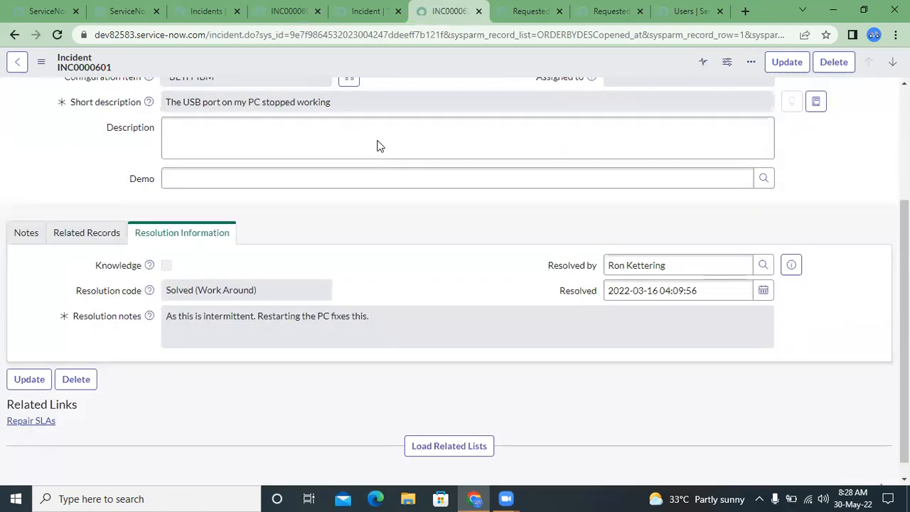
pyautogui.click(764, 165)
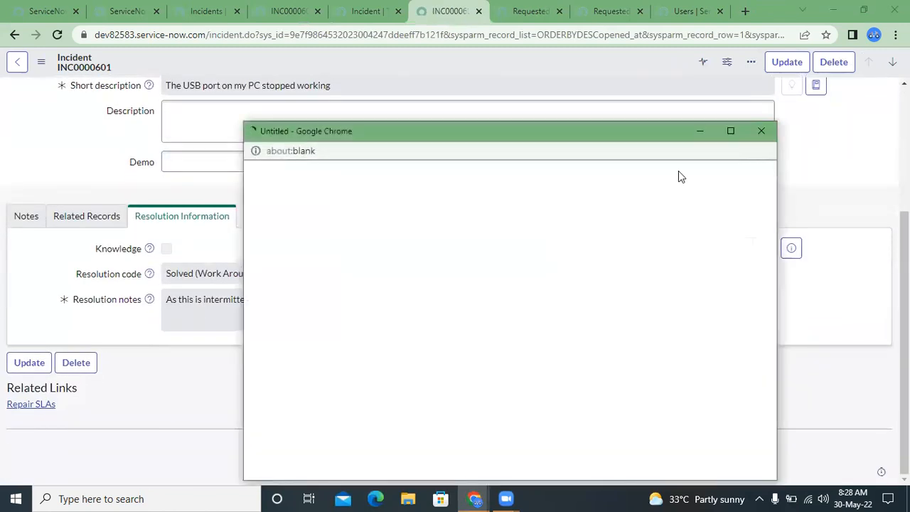
pyautogui.click(310, 270)
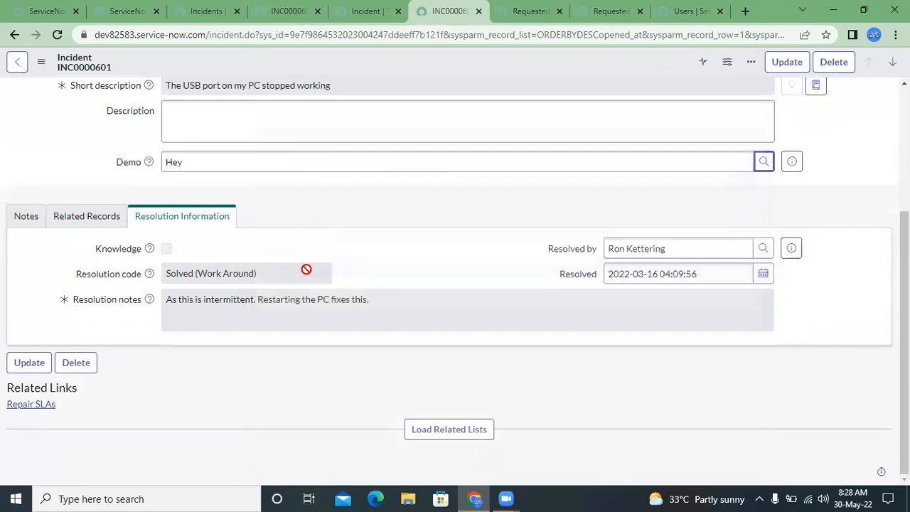
pyautogui.doubleClick(181, 163)
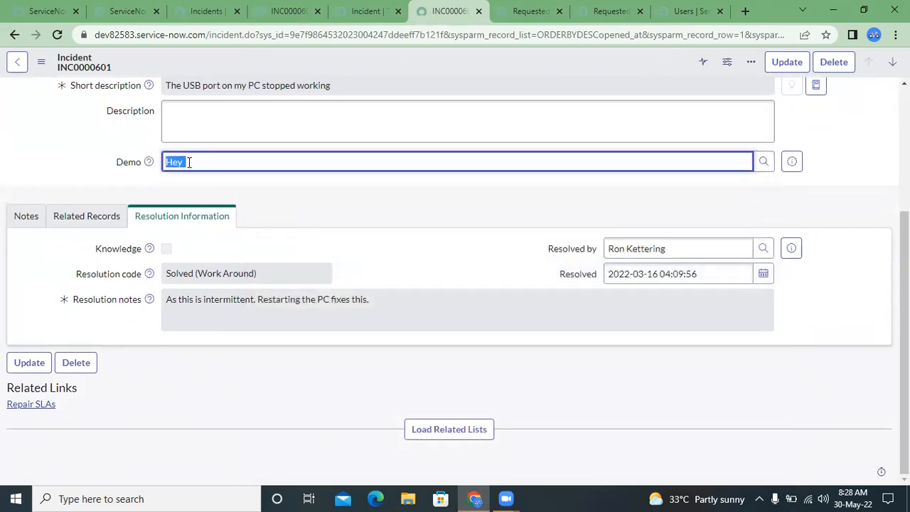
pyautogui.click(210, 158)
pyautogui.doubleClick(215, 160)
pyautogui.click(214, 160)
# - Preview the Demo Table record referenced in the Demo field, open the full record and focus its Short description field
pyautogui.click(807, 164)
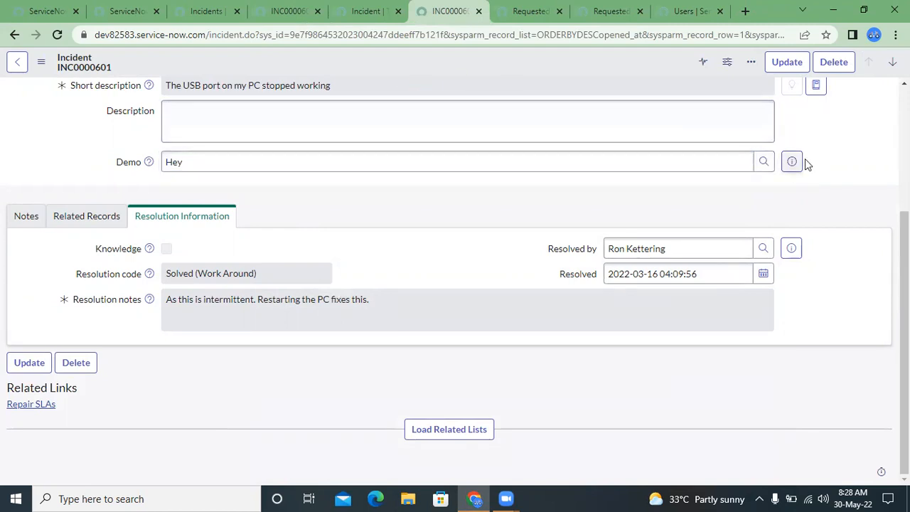
pyautogui.click(793, 162)
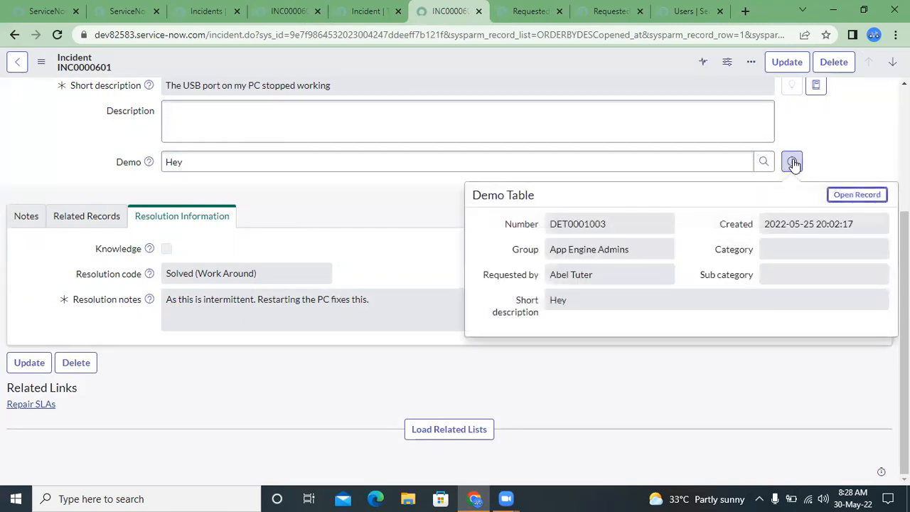
pyautogui.click(855, 197)
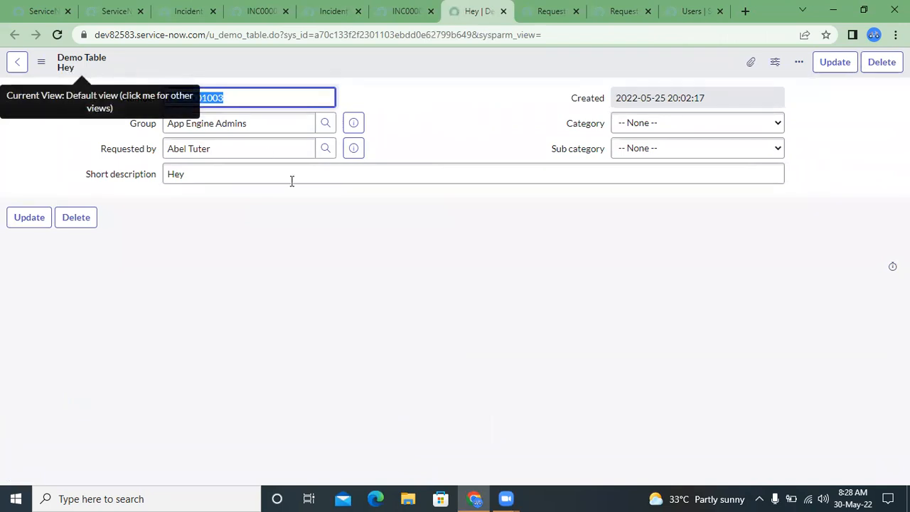
pyautogui.click(299, 203)
pyautogui.click(131, 179)
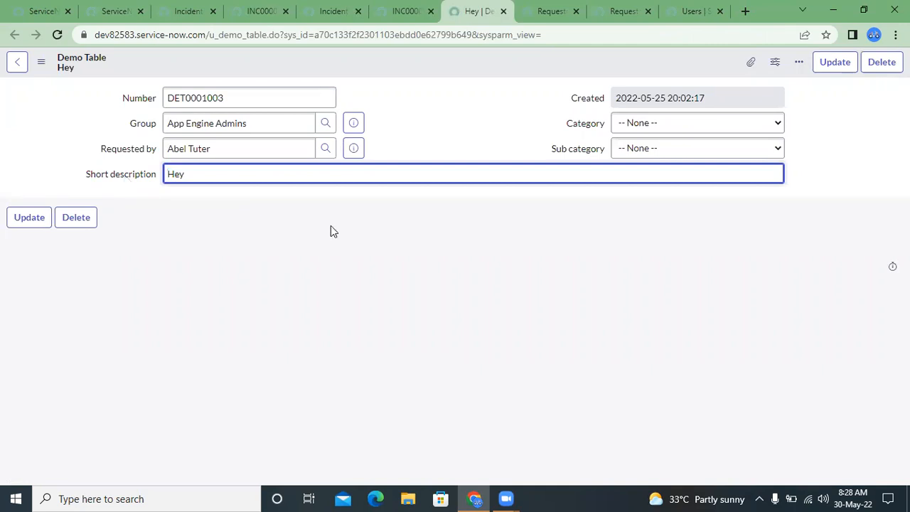
pyautogui.moveTo(473, 492)
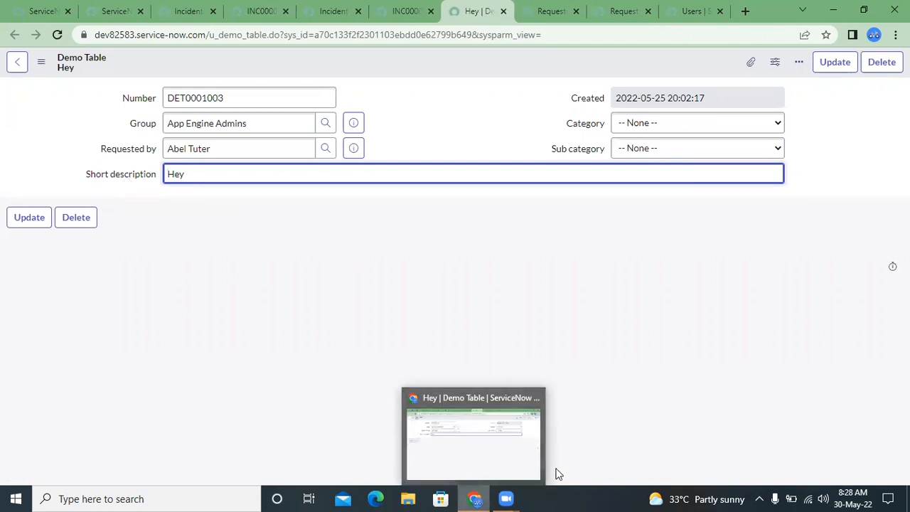
pyautogui.click(537, 402)
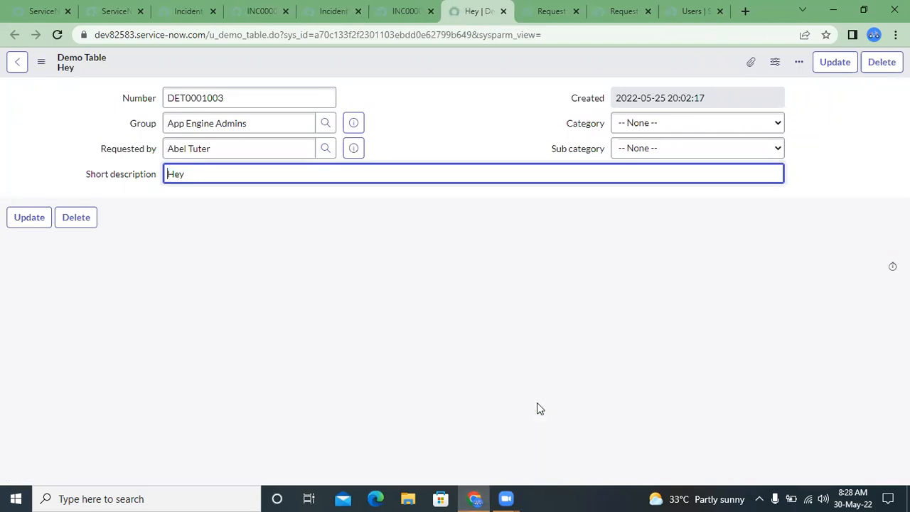